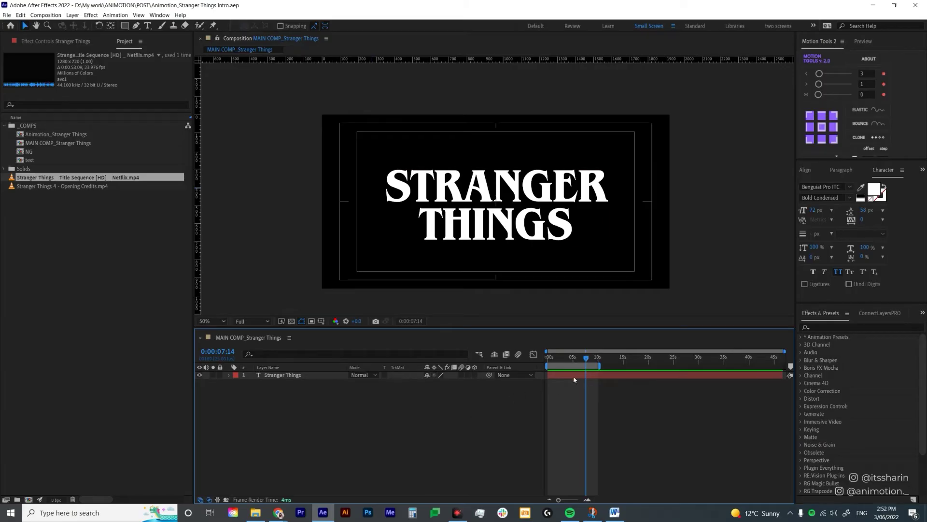
Give the Stranger Things text layer a white 1 px stroke with no fill
{"action": "left_click", "coordinate": [574, 376]}
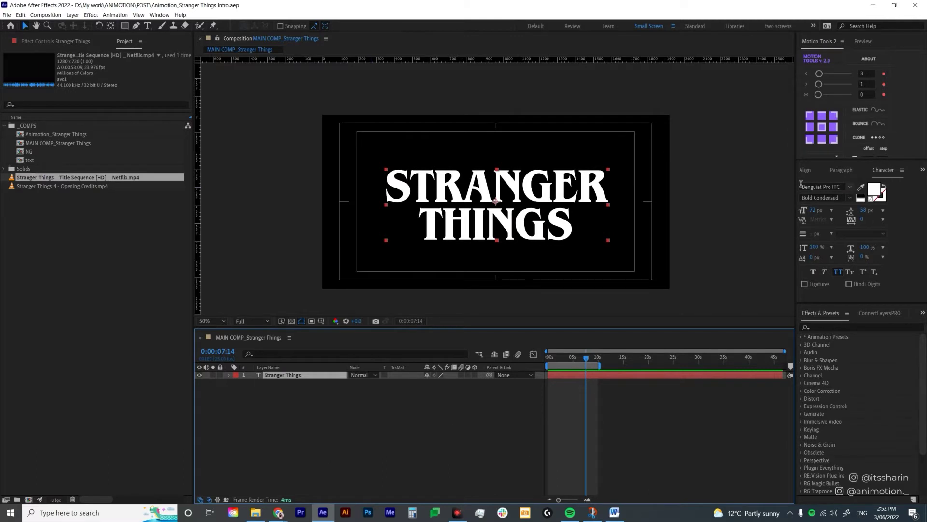
{"action": "mouse_move", "coordinate": [278, 513]}
{"action": "left_click", "coordinate": [262, 477]}
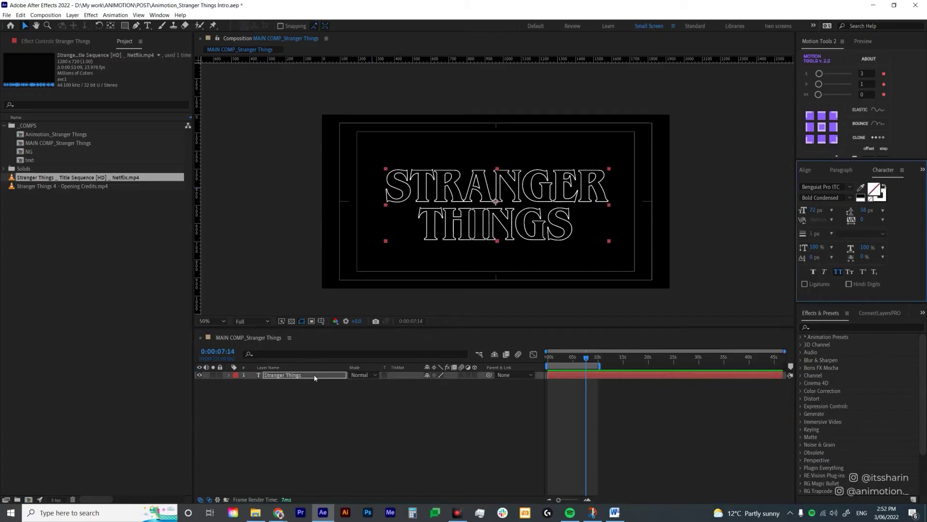
Create masks from the Stranger Things text layer and give the new outlines layer a Cyan label
{"action": "right_click", "coordinate": [315, 375]}
{"action": "mouse_move", "coordinate": [377, 304]}
{"action": "left_click", "coordinate": [483, 321]}
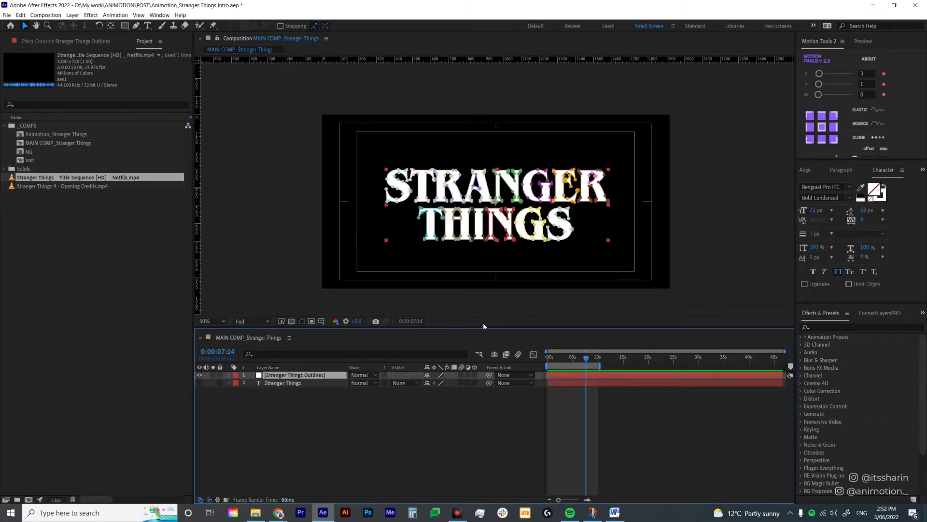
{"action": "left_click", "coordinate": [236, 375]}
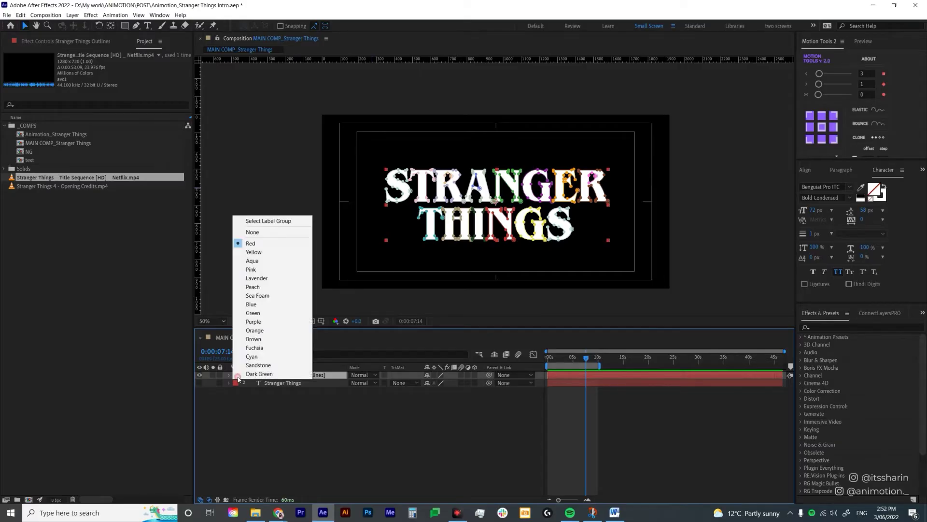
{"action": "left_click", "coordinate": [287, 357]}
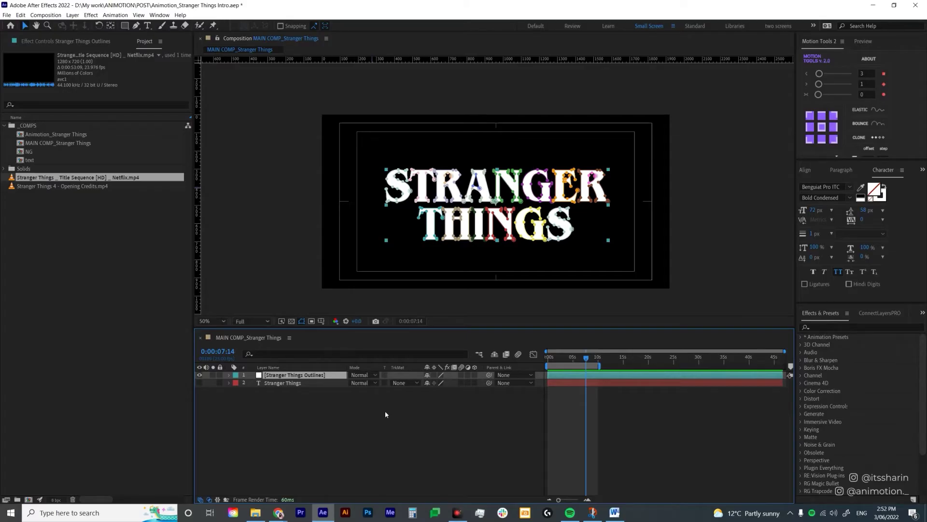
Apply the Saber effect to the Stranger Things Outlines layer and choose its Neon preset
{"action": "key", "text": "ctrl+space"}
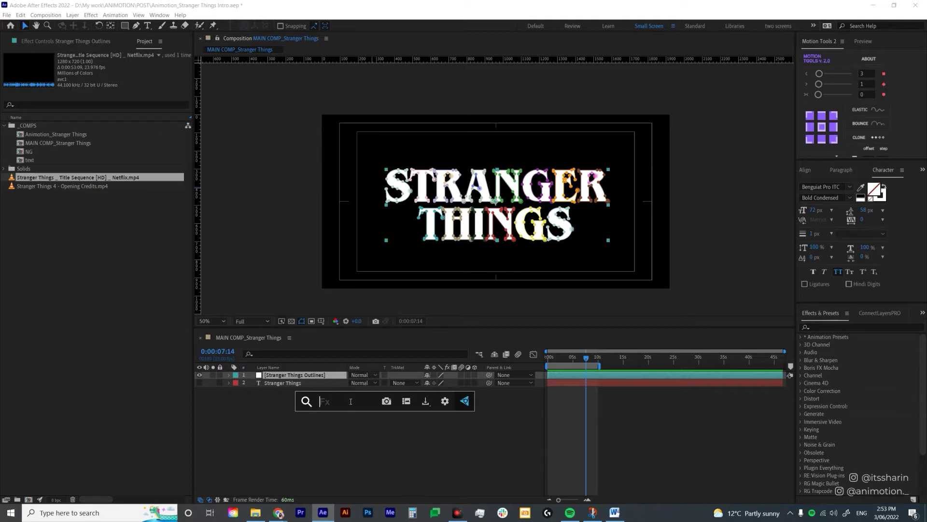
{"action": "type", "text": "saber"}
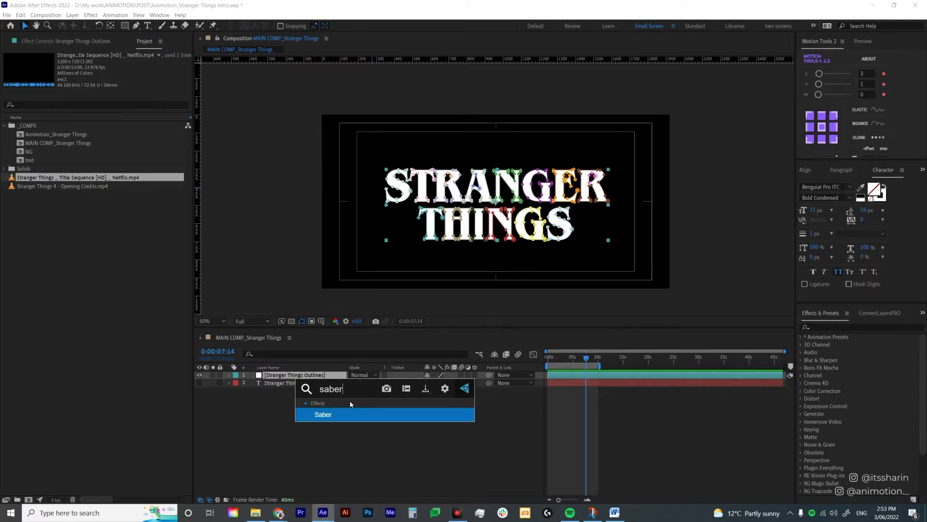
{"action": "key", "text": "Return"}
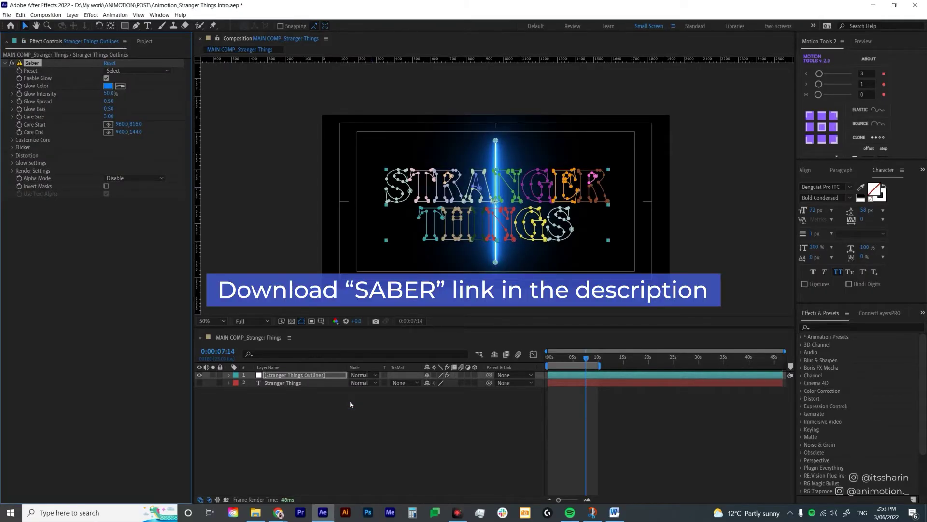
{"action": "left_click", "coordinate": [137, 70]}
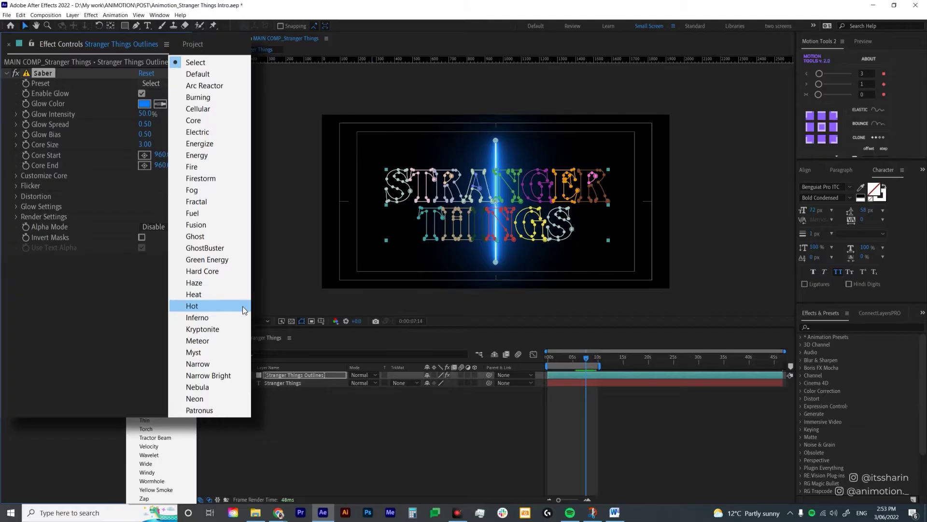
{"action": "left_click", "coordinate": [74, 86]}
{"action": "left_click", "coordinate": [157, 84]}
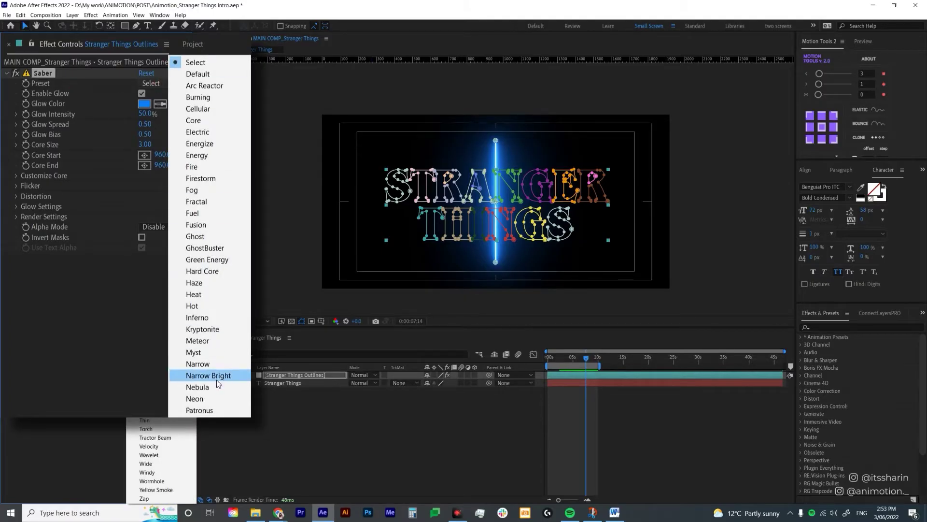
{"action": "left_click", "coordinate": [207, 399]}
Set Saber's glow color to pure red (FF0000) and its core type to Layer Masks
{"action": "left_click", "coordinate": [145, 104]}
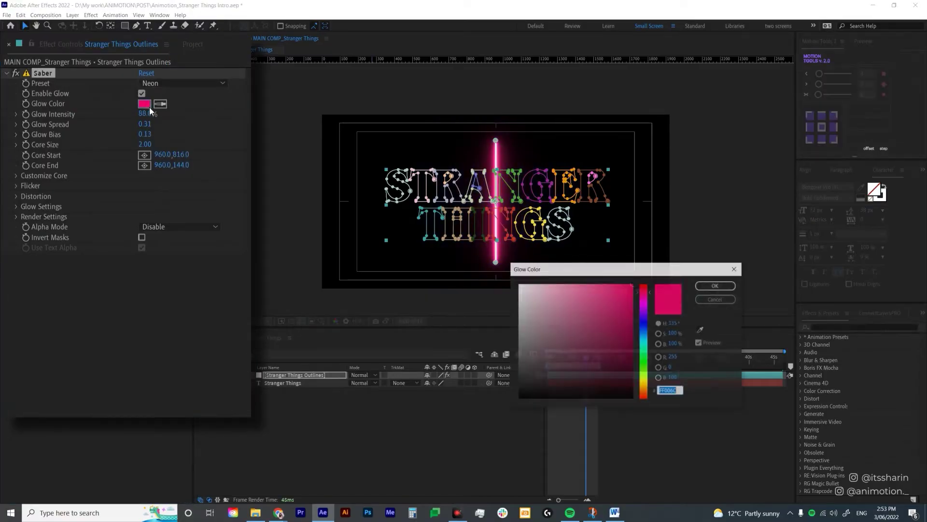
{"action": "left_click", "coordinate": [648, 284]}
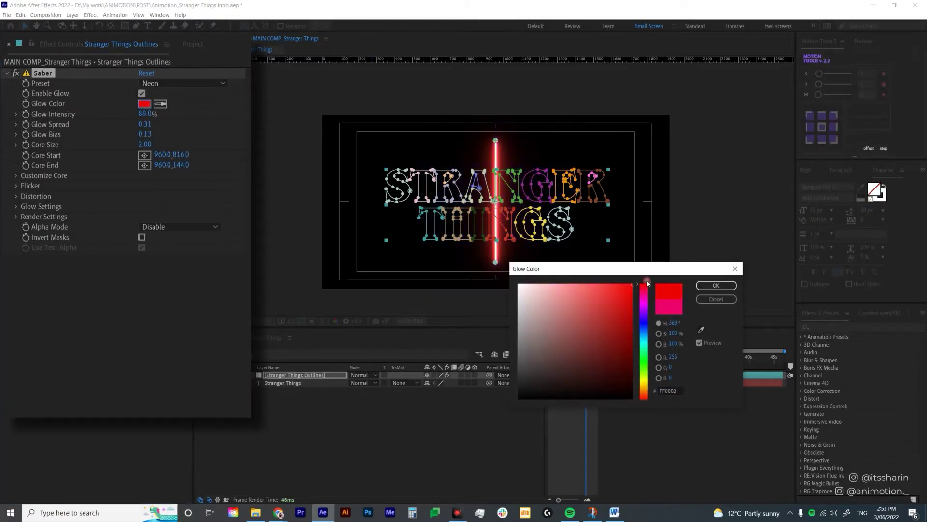
{"action": "left_click", "coordinate": [716, 286]}
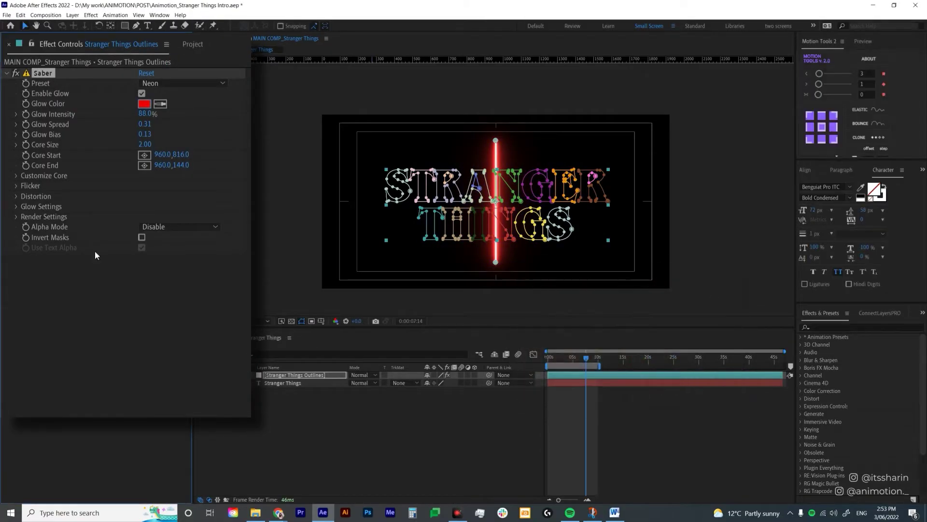
{"action": "left_click", "coordinate": [16, 178]}
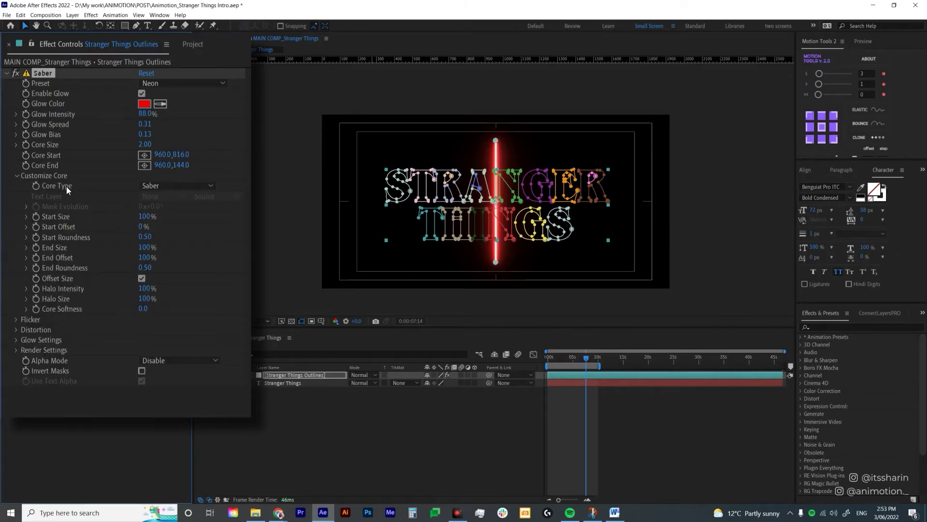
{"action": "left_click", "coordinate": [204, 186]}
{"action": "left_click", "coordinate": [196, 208]}
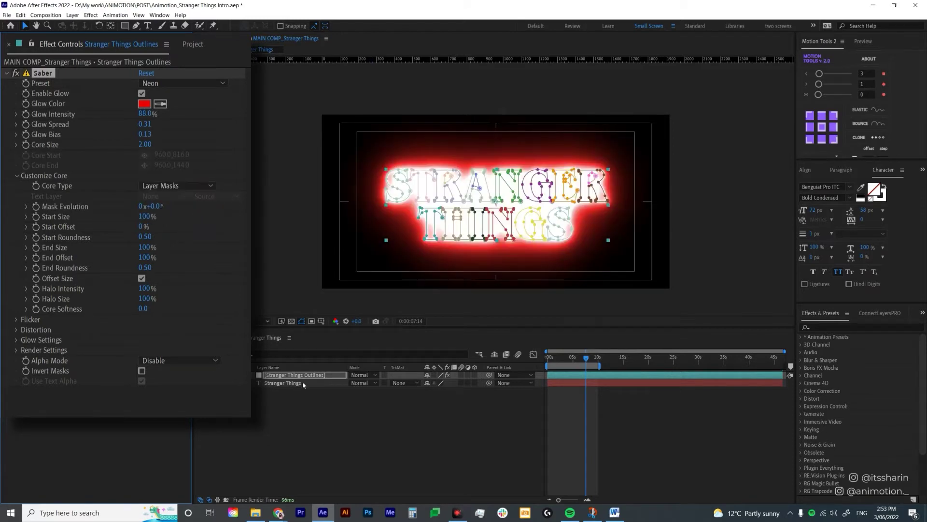
Set Saber's glow intensity on the outlines layer to 35%
{"action": "left_click", "coordinate": [320, 376]}
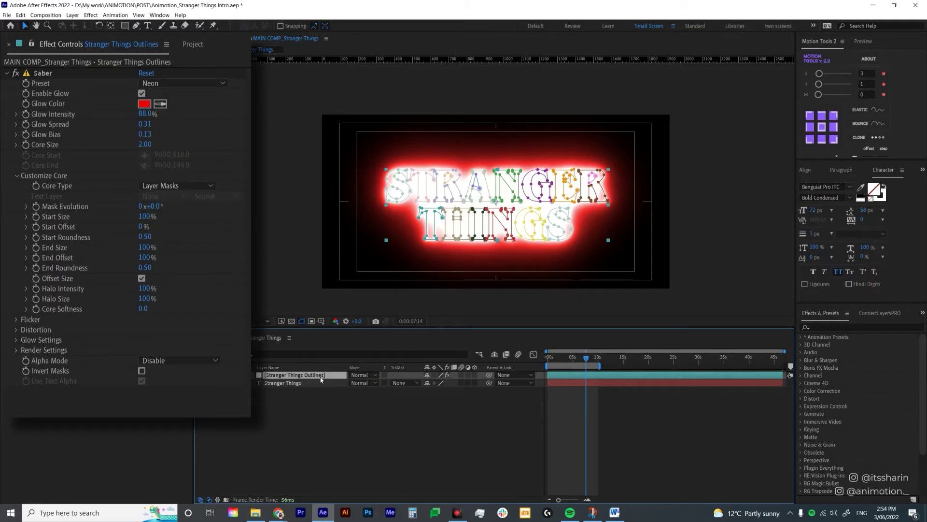
{"action": "left_click", "coordinate": [147, 114]}
{"action": "type", "text": "35"}
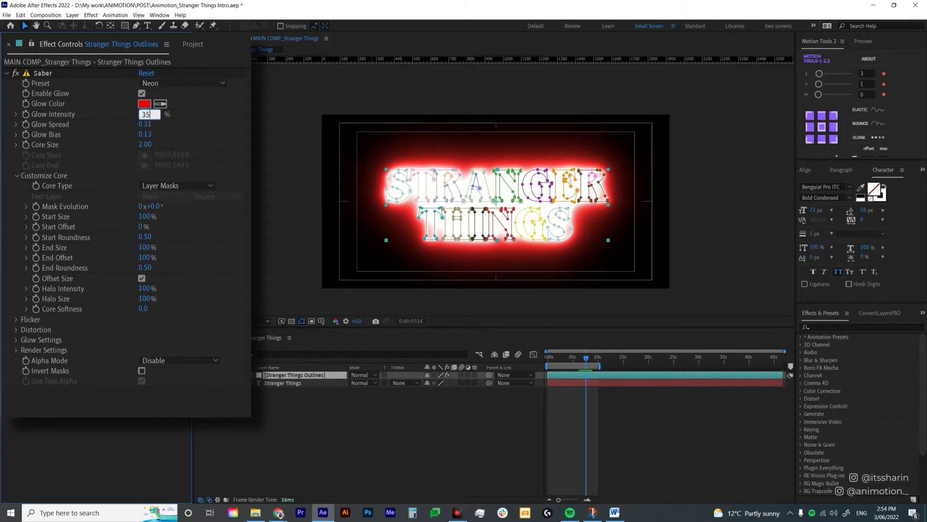
{"action": "key", "text": "Return"}
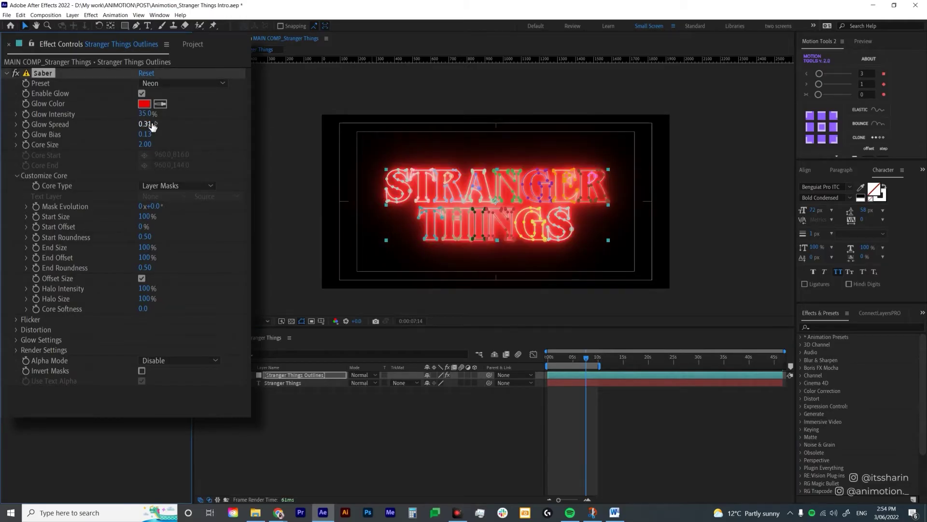
Try wide and narrow glow spreads on the lettering, and set Saber's glow spread to 0.25
{"action": "key", "text": "period"}
{"action": "left_click_drag", "start_coordinate": [145, 124], "coordinate": [246, 115]}
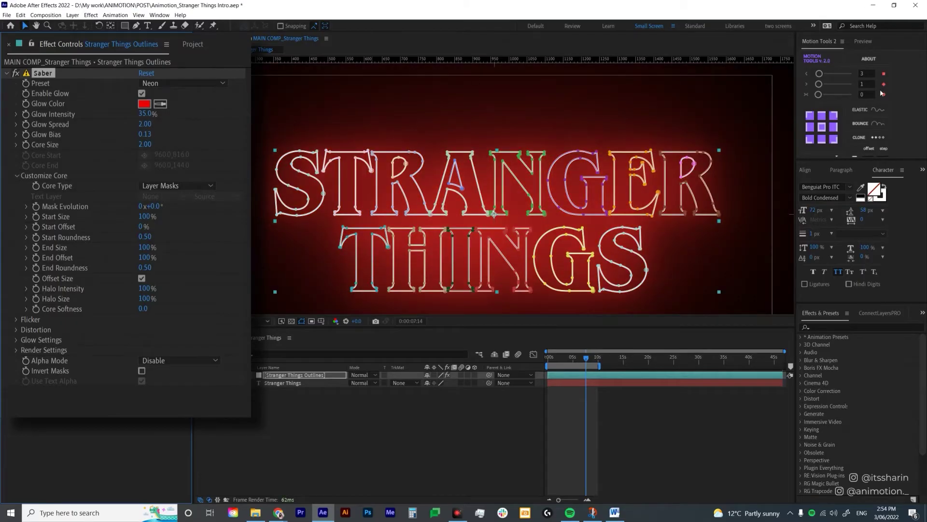
{"action": "left_click_drag", "start_coordinate": [144, 124], "coordinate": [51, 142]}
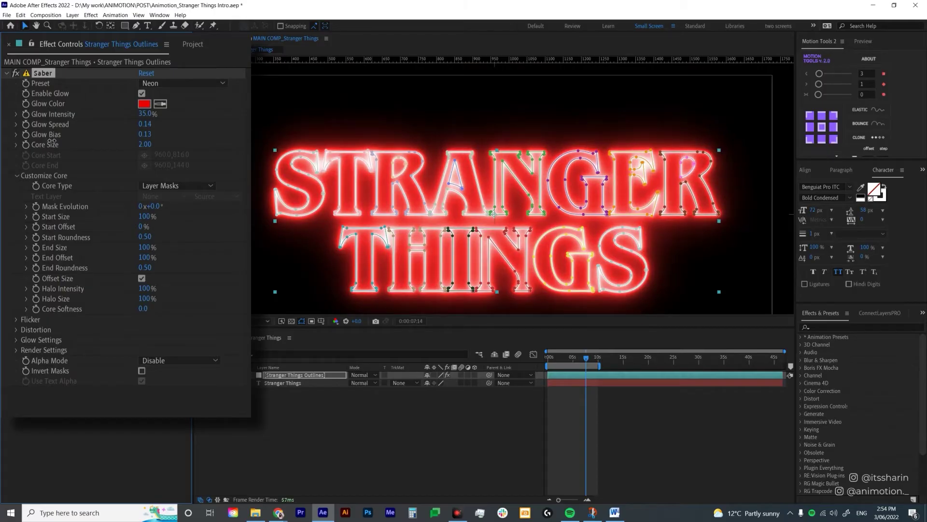
{"action": "left_click", "coordinate": [145, 124]}
{"action": "type", "text": "0.25"}
{"action": "key", "text": "Return"}
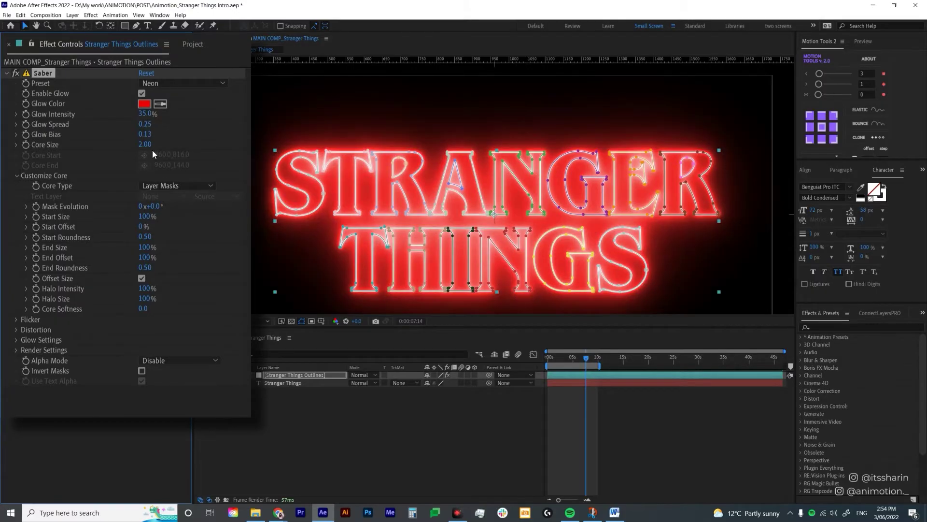
Thin the glowing outlines by setting Saber's core size to 1
{"action": "scroll", "coordinate": [392, 215], "scroll_direction": "up", "scroll_amount": 2}
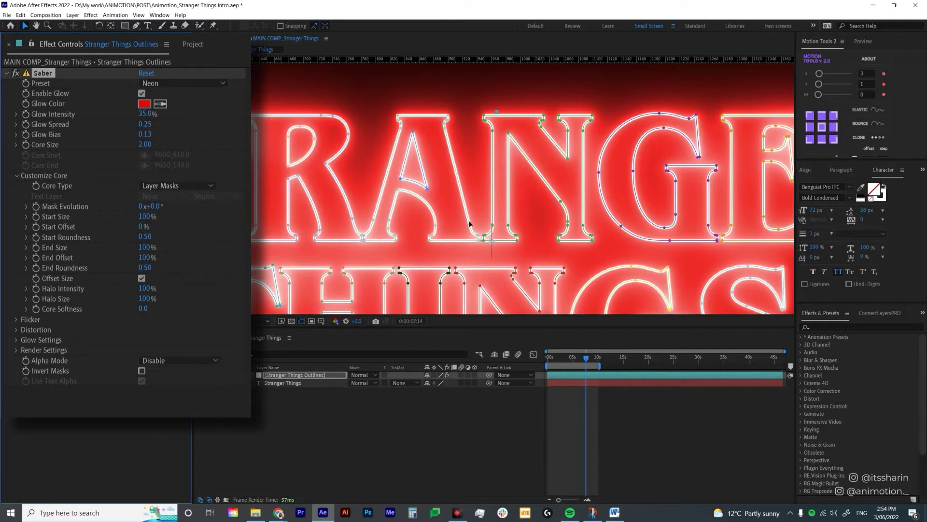
{"action": "left_click", "coordinate": [145, 144]}
{"action": "type", "text": "1"}
{"action": "key", "text": "Return"}
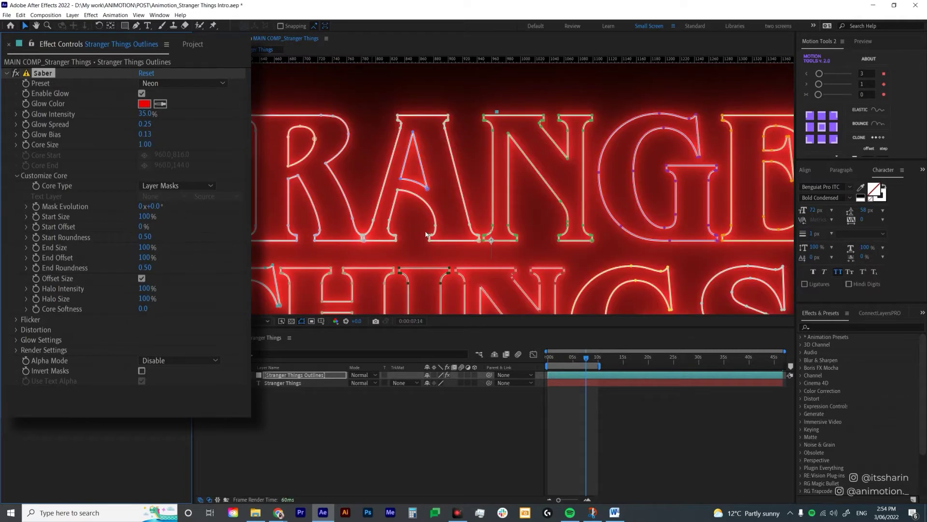
Open the Stranger Things title sequence footage beside the composition and move to the assembled title at 0:00:38:21 for reference
{"action": "left_click", "coordinate": [198, 46]}
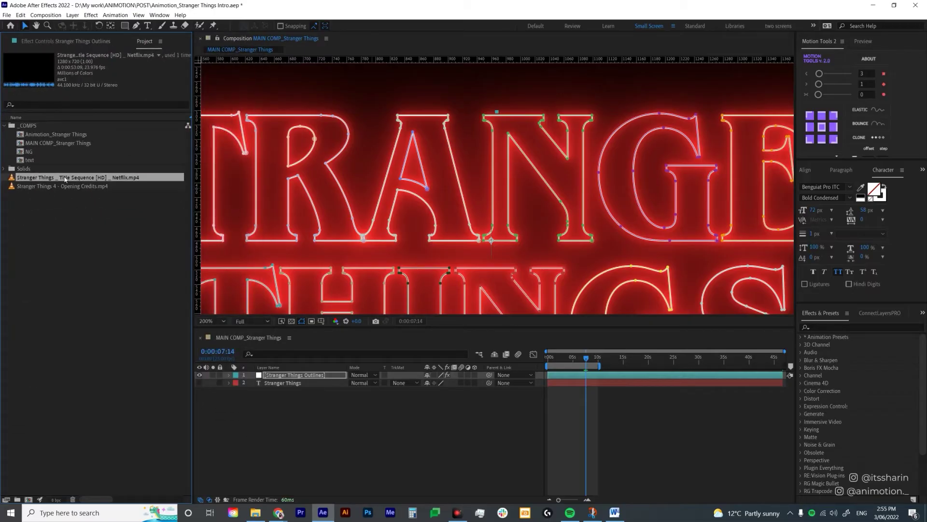
{"action": "double_click", "coordinate": [65, 179]}
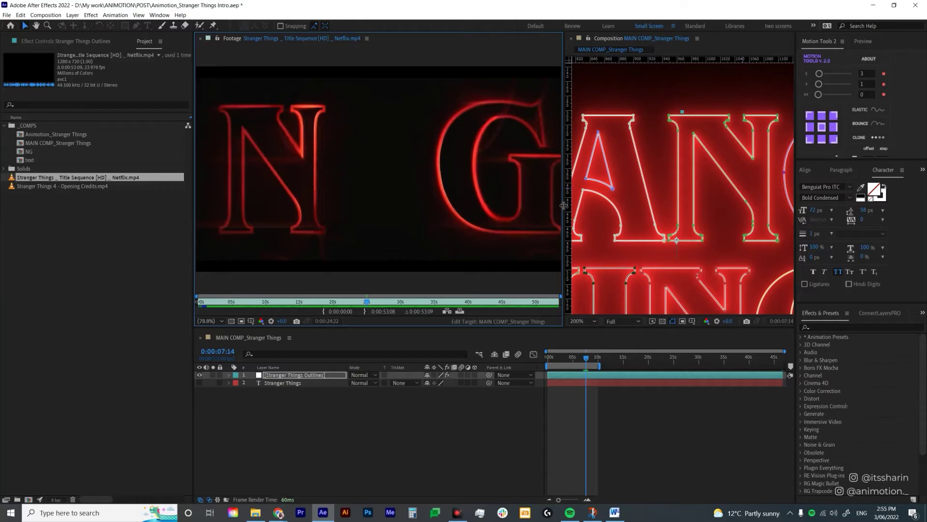
{"action": "left_click_drag", "start_coordinate": [560, 208], "coordinate": [429, 209]}
{"action": "left_click_drag", "start_coordinate": [304, 301], "coordinate": [363, 303]}
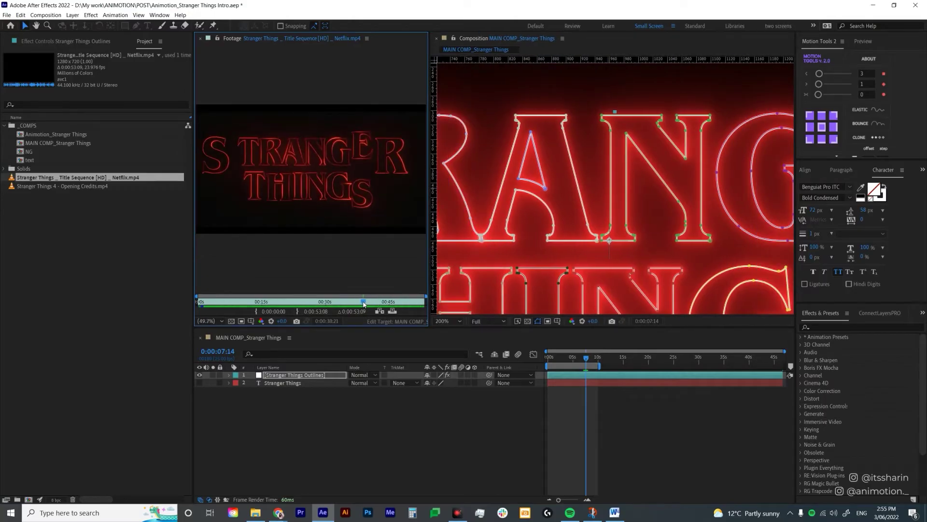
Return to the outlines layer's Saber settings and set Core Softness to 2
{"action": "left_click", "coordinate": [301, 375]}
{"action": "left_click", "coordinate": [97, 42]}
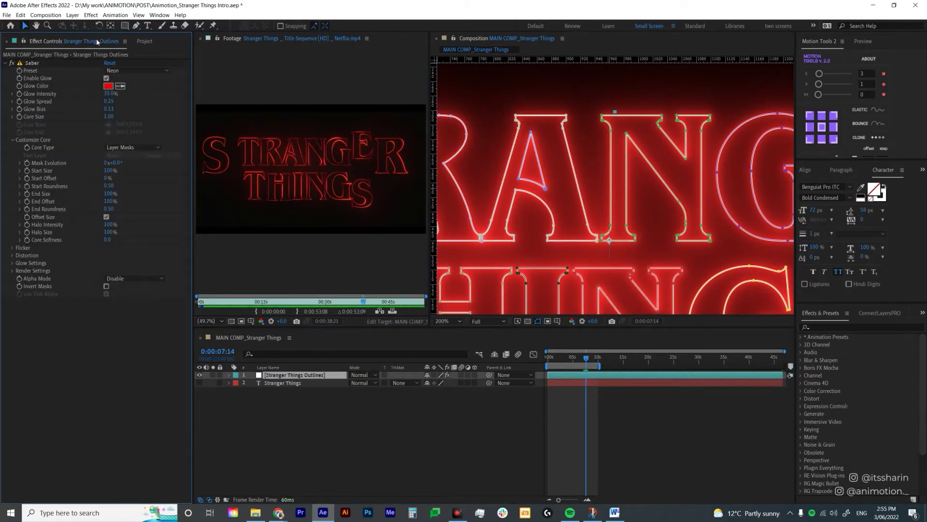
{"action": "scroll", "coordinate": [311, 150], "scroll_direction": "up", "scroll_amount": 2}
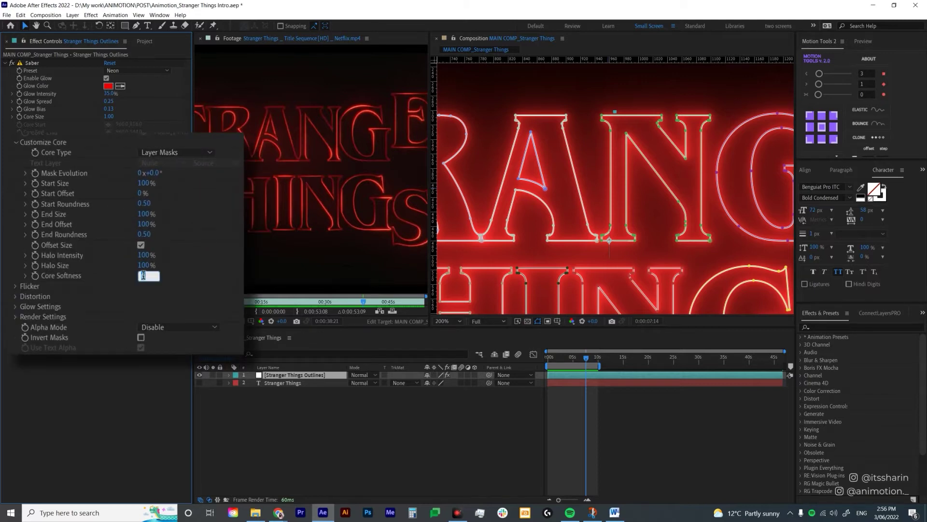
{"action": "type", "text": "2"}
{"action": "left_click", "coordinate": [584, 180]}
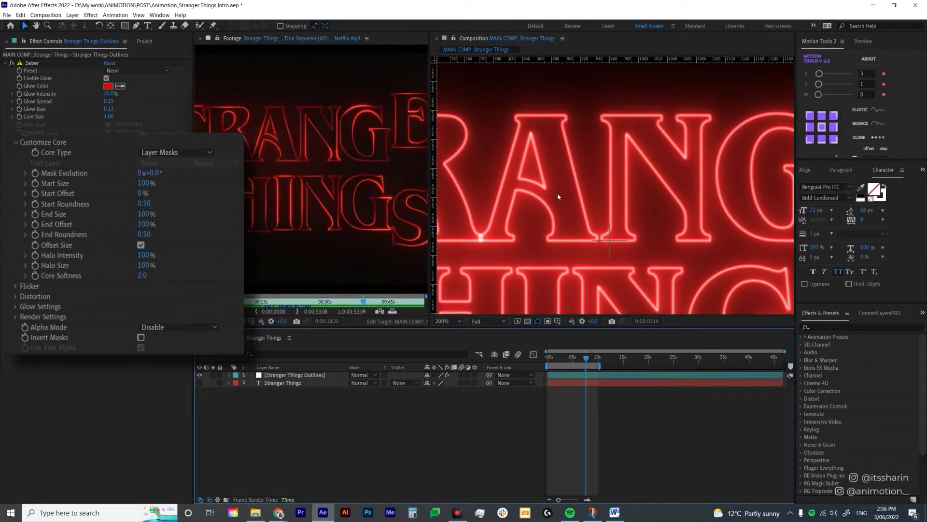
Set the Saber core's Start Size to 10%
{"action": "scroll", "coordinate": [557, 193], "scroll_direction": "down", "scroll_amount": 1}
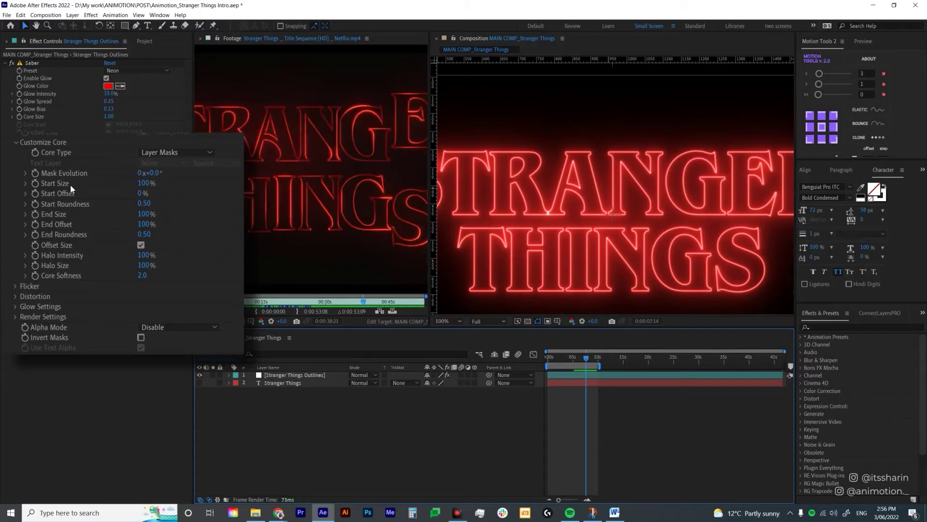
{"action": "left_click", "coordinate": [146, 184]}
{"action": "type", "text": "10"}
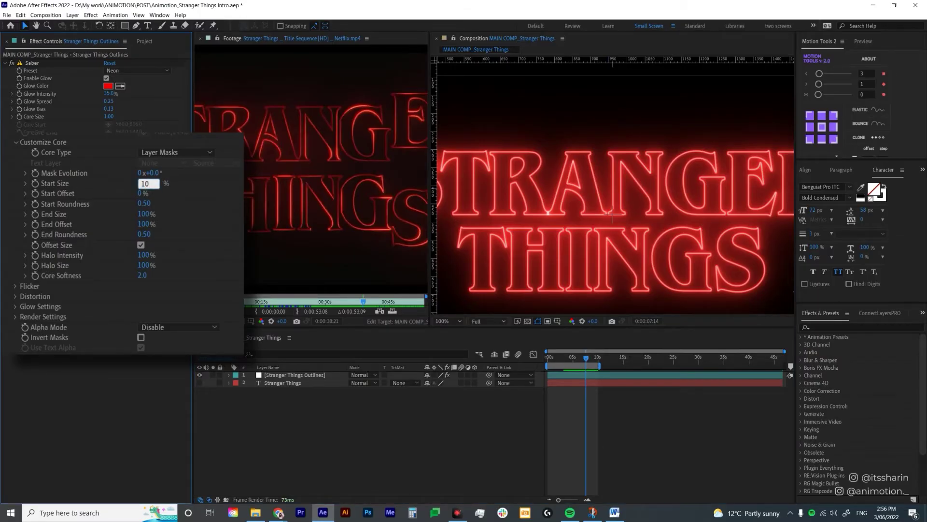
{"action": "key", "text": "Return"}
{"action": "key", "text": "period"}
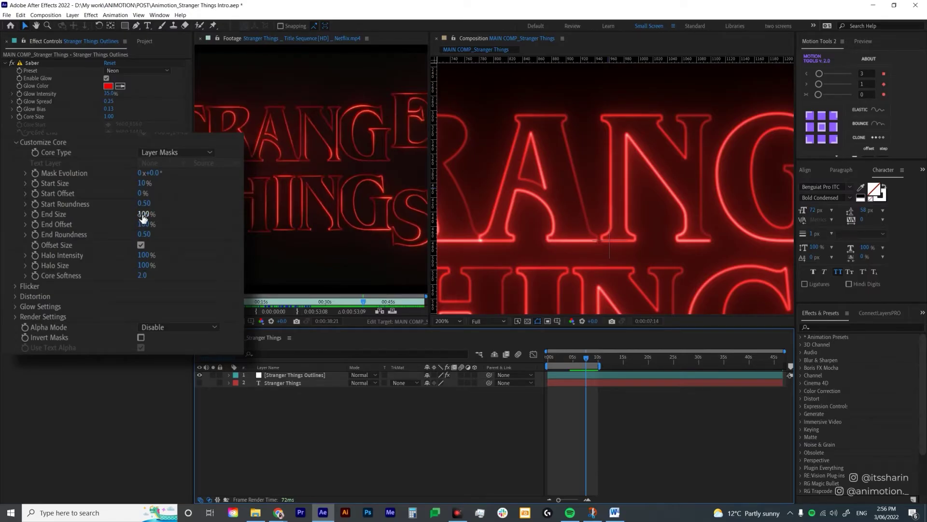
Set the Saber core's End Size to 55% and its Start Size to 30%
{"action": "left_click_drag", "start_coordinate": [141, 214], "coordinate": [113, 215]}
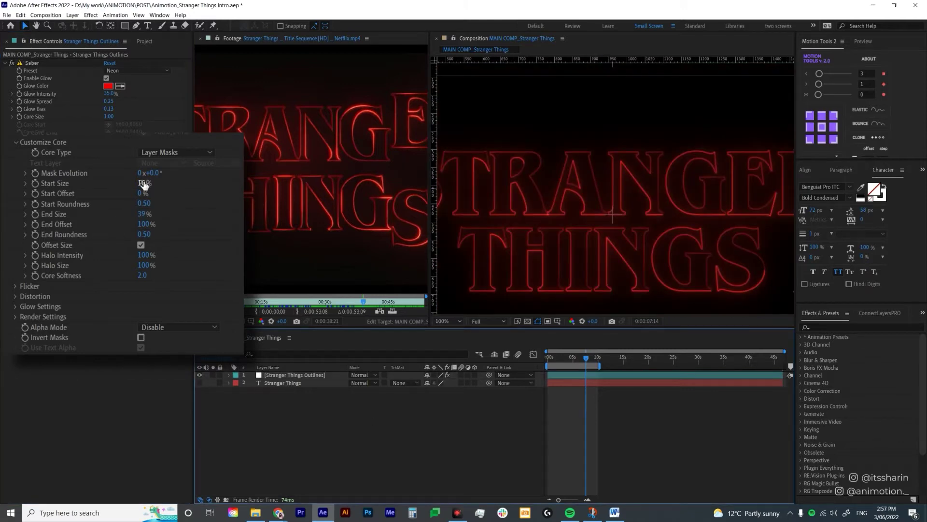
{"action": "left_click", "coordinate": [143, 184]}
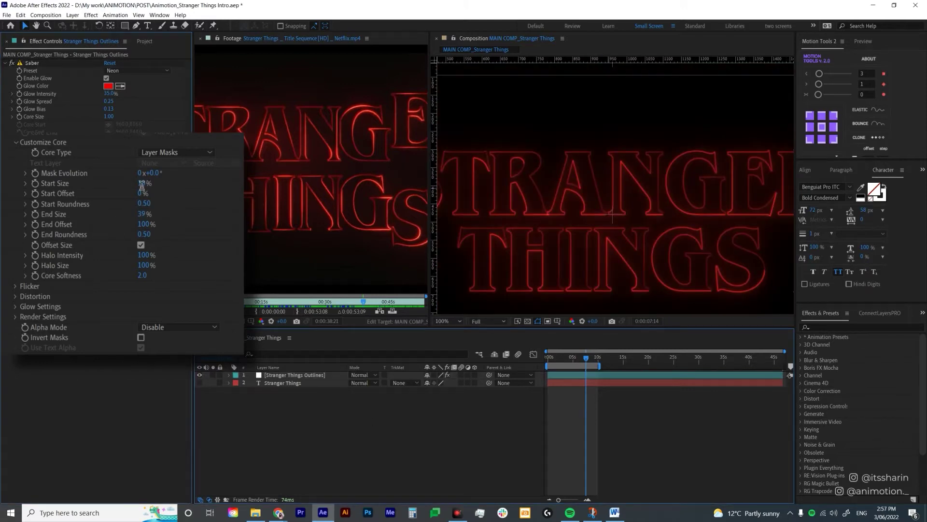
{"action": "type", "text": "30"}
{"action": "key", "text": "Return"}
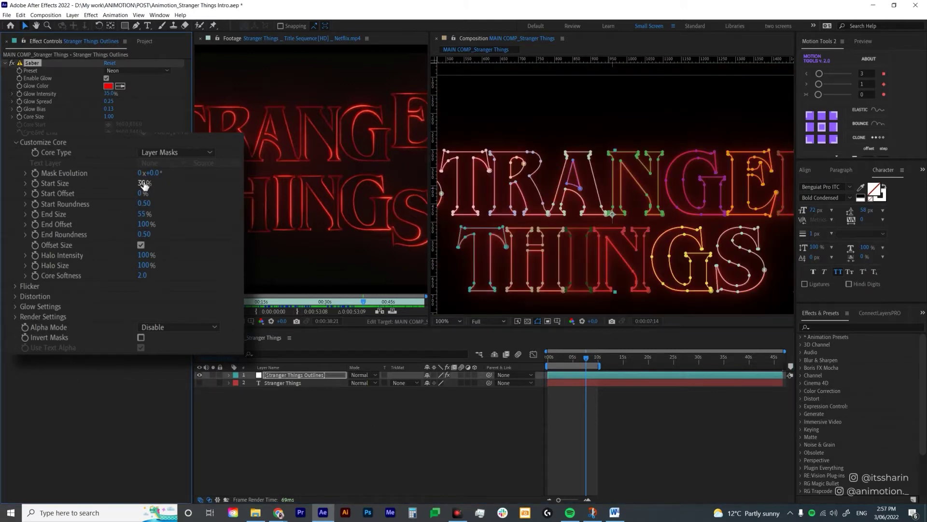
Set the Saber core's End Size to 75% and deselect the outlines layer
{"action": "left_click", "coordinate": [137, 214]}
{"action": "type", "text": "75"}
{"action": "key", "text": "Return"}
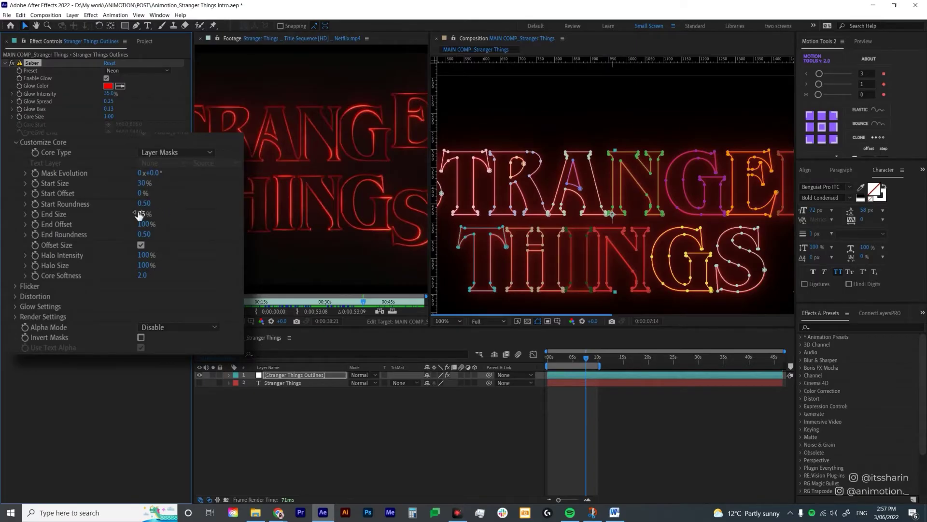
{"action": "left_click", "coordinate": [354, 434]}
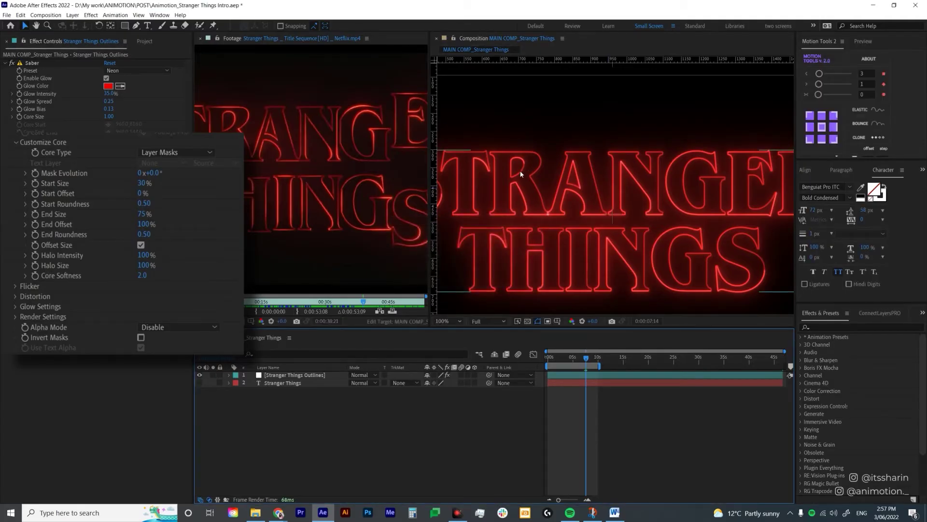
Add the expression time*100 to Saber's Mask Evolution and preview the animation
{"action": "left_click", "coordinate": [37, 172], "text": "alt"}
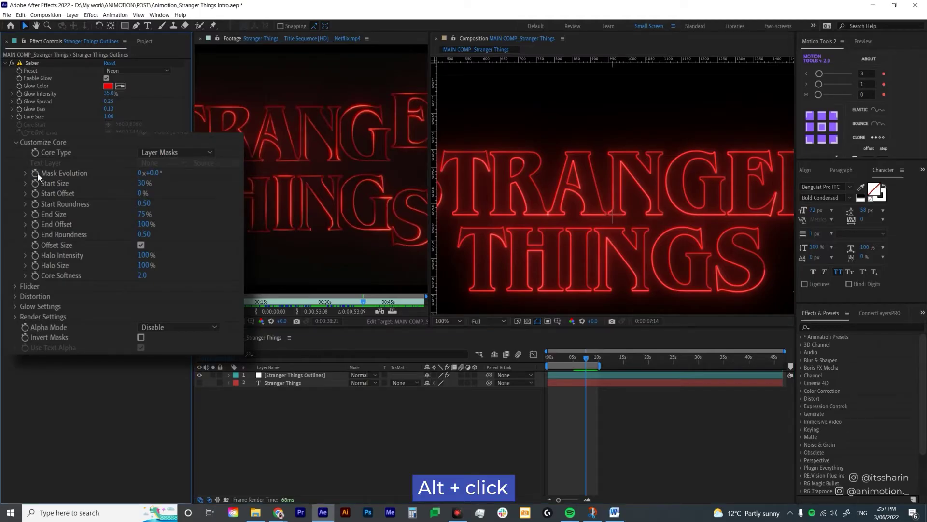
{"action": "type", "text": "time"}
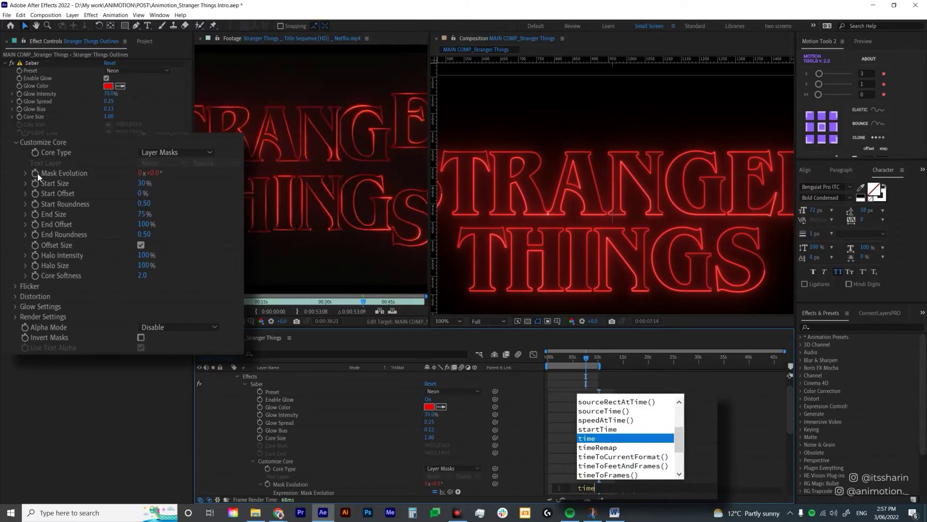
{"action": "type", "text": "*100"}
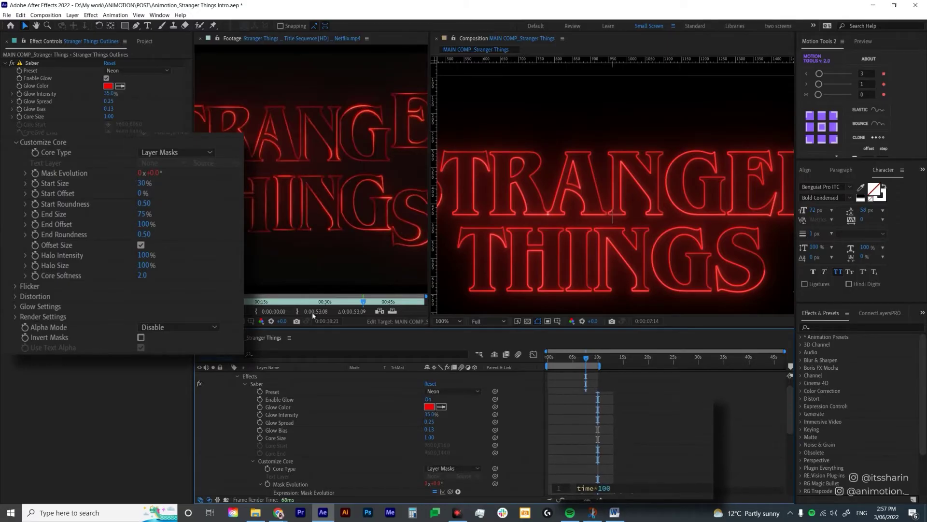
{"action": "left_click", "coordinate": [616, 394]}
{"action": "key", "text": "space"}
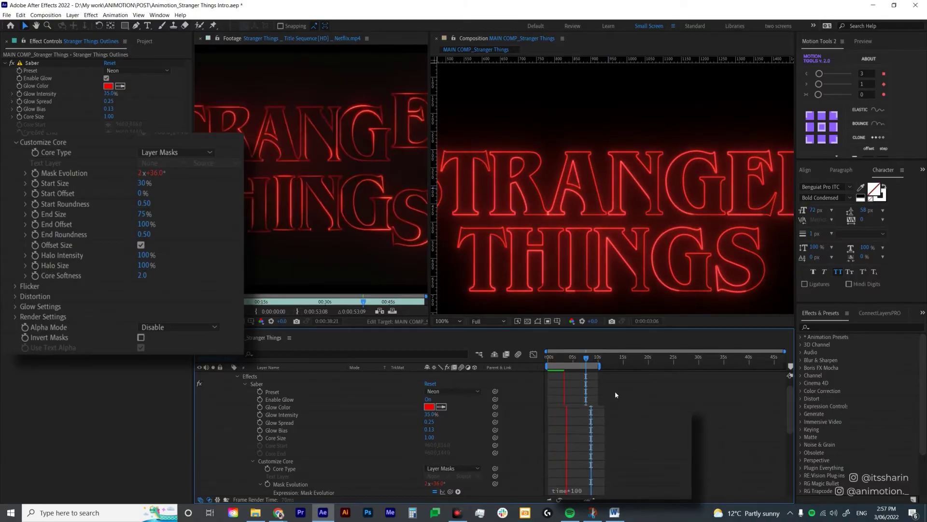
Stop the preview and change the Mask Evolution expression to time*10
{"action": "key", "text": "alt+space"}
{"action": "left_click", "coordinate": [573, 360]}
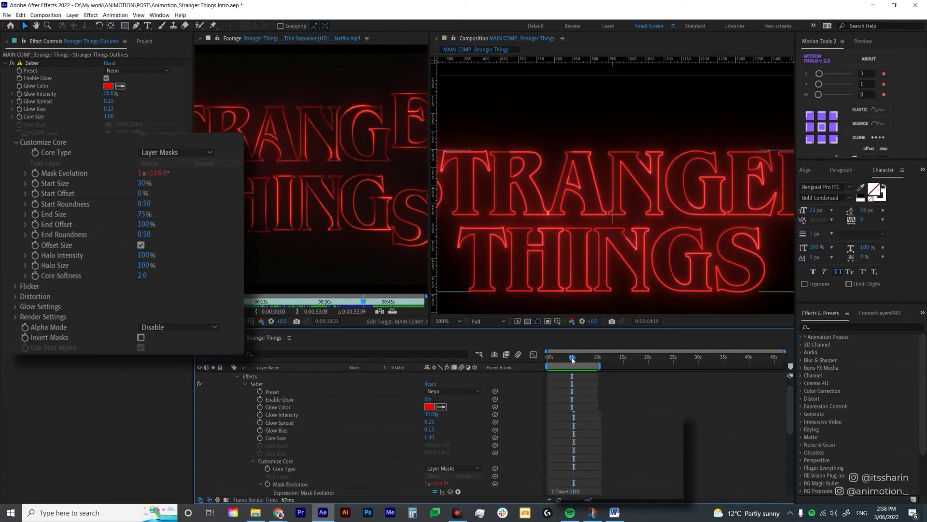
{"action": "key", "text": "BackSpace"}
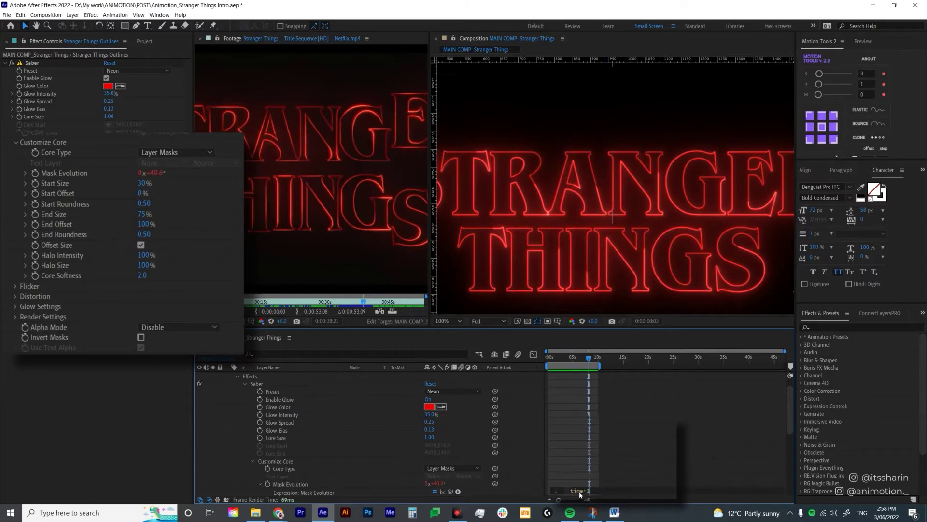
{"action": "key", "text": "Return"}
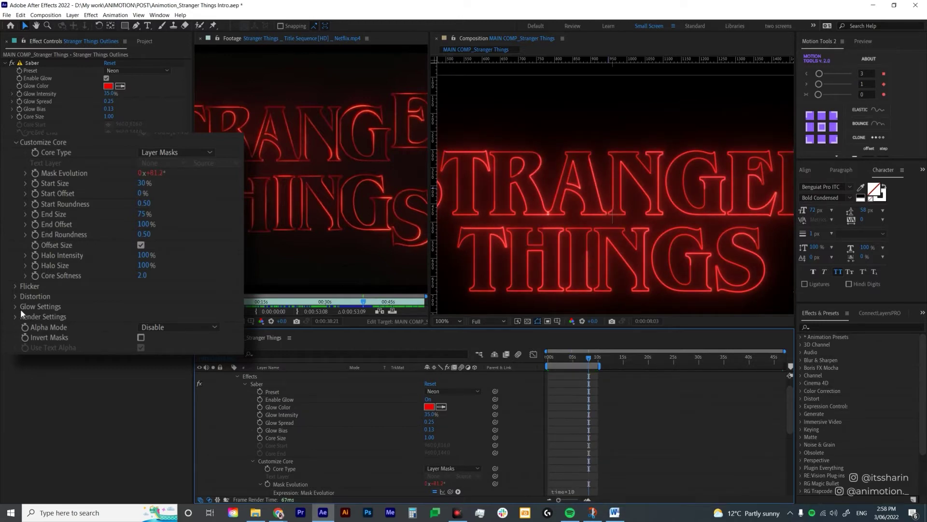
In Saber's Glow Settings, set Glow Intensity Multiplier to 38 and Glow Size Multiplier to 5
{"action": "left_click", "coordinate": [15, 307]}
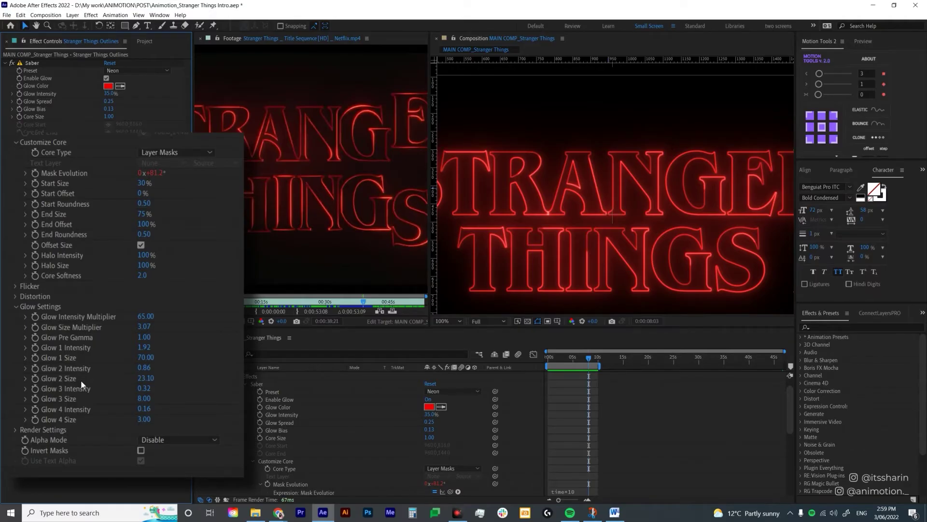
{"action": "left_click", "coordinate": [145, 316]}
{"action": "type", "text": "38"}
{"action": "left_click", "coordinate": [141, 327]}
{"action": "type", "text": "5"}
{"action": "key", "text": "Return"}
Set Glow 1 Intensity to 1 and Glow 1 Size to 65
{"action": "left_click", "coordinate": [143, 347]}
{"action": "type", "text": "1"}
{"action": "left_click", "coordinate": [188, 348]}
{"action": "left_click", "coordinate": [143, 357]}
{"action": "type", "text": "65"}
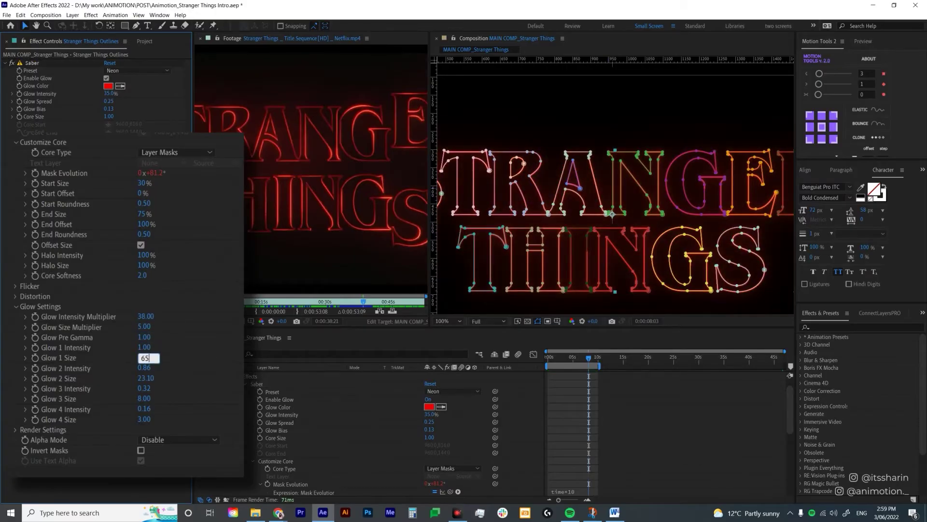
{"action": "key", "text": "Return"}
Set Glow 2 Intensity to 1 and Glow 2 Size to 10
{"action": "left_click", "coordinate": [141, 368]}
{"action": "type", "text": "1"}
{"action": "key", "text": "Tab"}
{"action": "type", "text": "10"}
{"action": "key", "text": "Tab"}
Set Glow 3 Intensity to 0.6 and Size to 12, and Glow 4 Intensity to 0.2 and Size to 60
{"action": "type", "text": "0.6"}
{"action": "left_click", "coordinate": [143, 399]}
{"action": "type", "text": "12"}
{"action": "left_click", "coordinate": [144, 409]}
{"action": "type", "text": ".2"}
{"action": "key", "text": "Tab"}
{"action": "type", "text": "60"}
{"action": "left_click", "coordinate": [624, 422]}
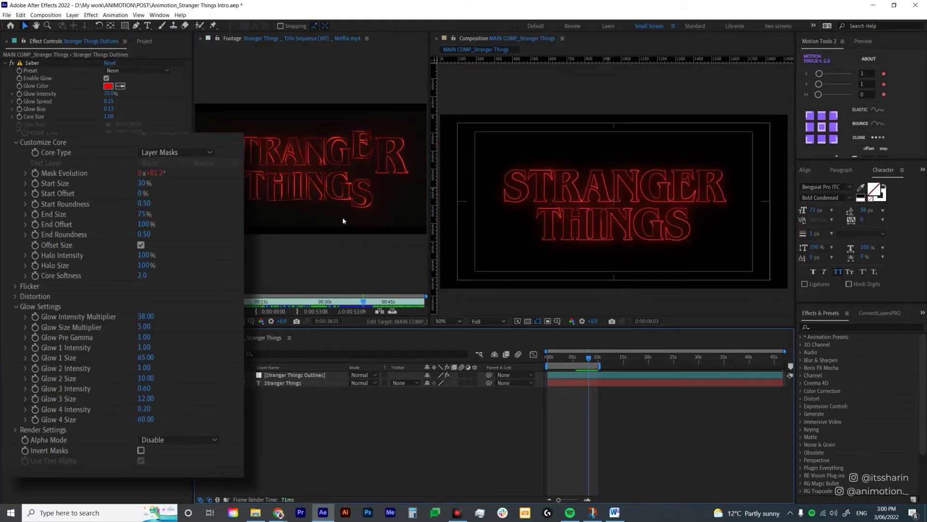
Move the reference footage to 0:00:41:15 and place horizontal guides in the composition along the upper and lower edges of the title words
{"action": "left_click_drag", "start_coordinate": [363, 302], "coordinate": [376, 303]}
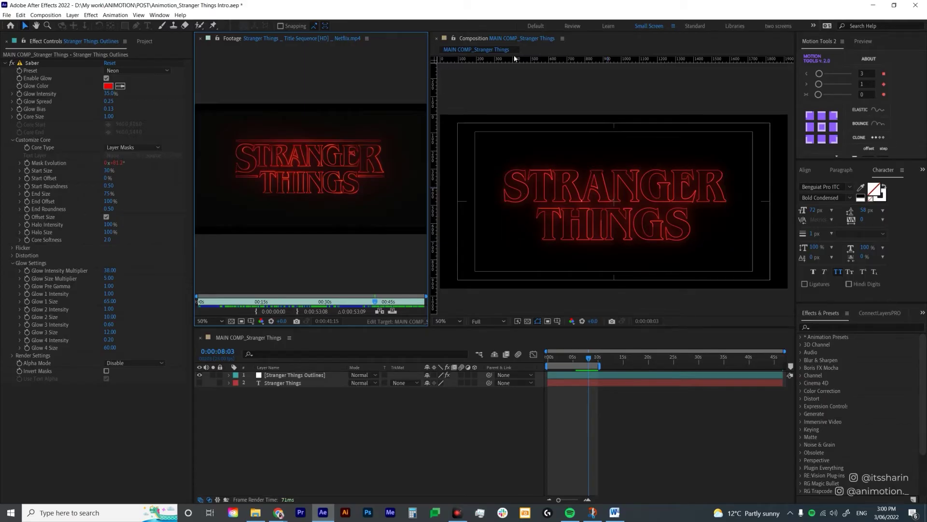
{"action": "key", "text": "ctrl+r"}
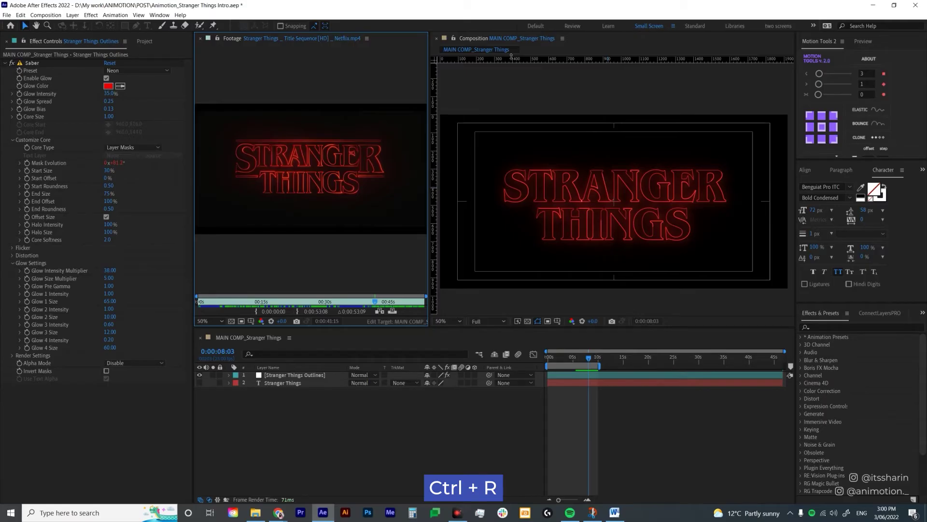
{"action": "left_click_drag", "start_coordinate": [511, 57], "coordinate": [491, 169]}
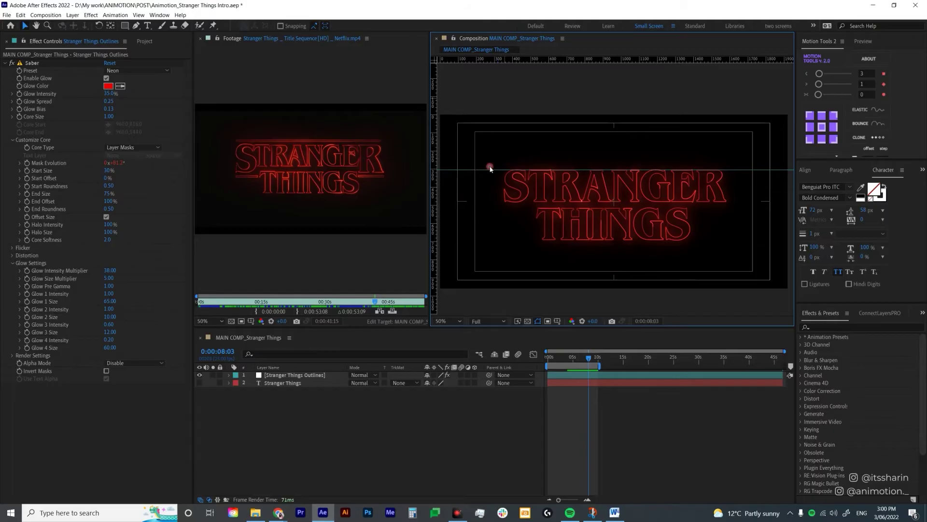
{"action": "left_click_drag", "start_coordinate": [511, 60], "coordinate": [501, 208]}
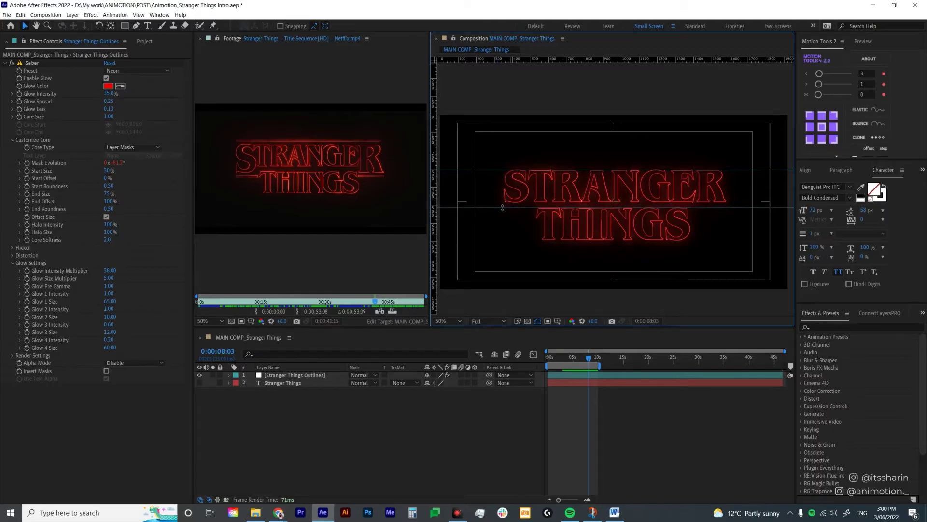
{"action": "left_click_drag", "start_coordinate": [500, 59], "coordinate": [492, 201]}
Free-transform the mask of STRANGER's first letter S on the outlines layer and scale it proportionally outward from its lower-left corner
{"action": "left_click", "coordinate": [293, 375]}
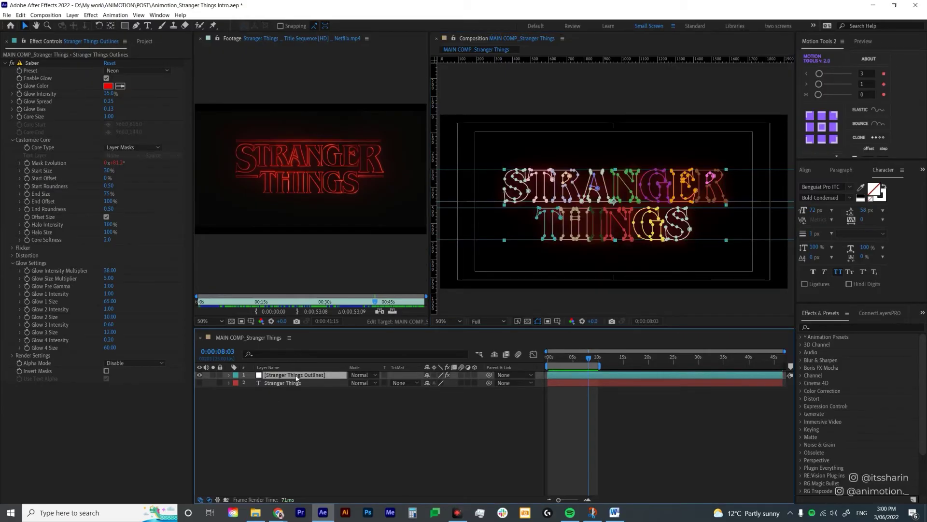
{"action": "key", "text": "g"}
{"action": "scroll", "coordinate": [505, 184], "scroll_direction": "up", "scroll_amount": 2}
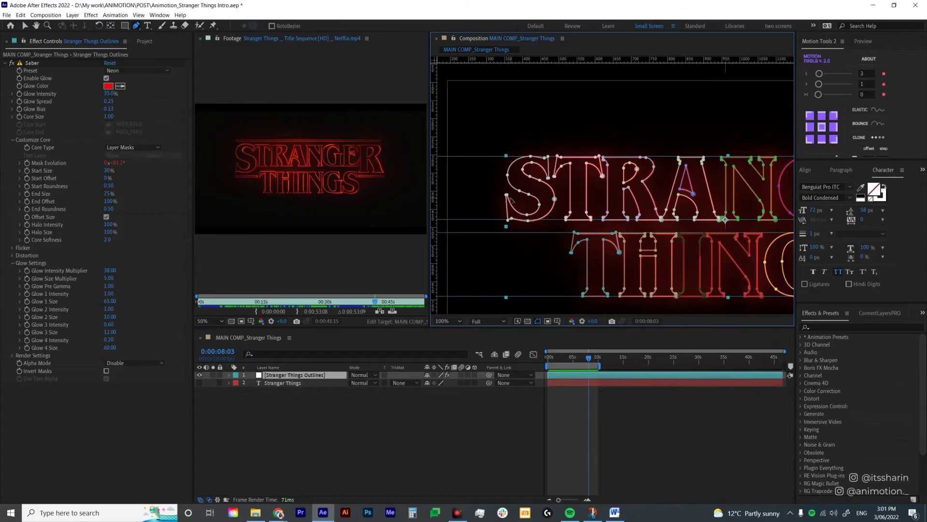
{"action": "key", "text": "v"}
{"action": "double_click", "coordinate": [508, 199]}
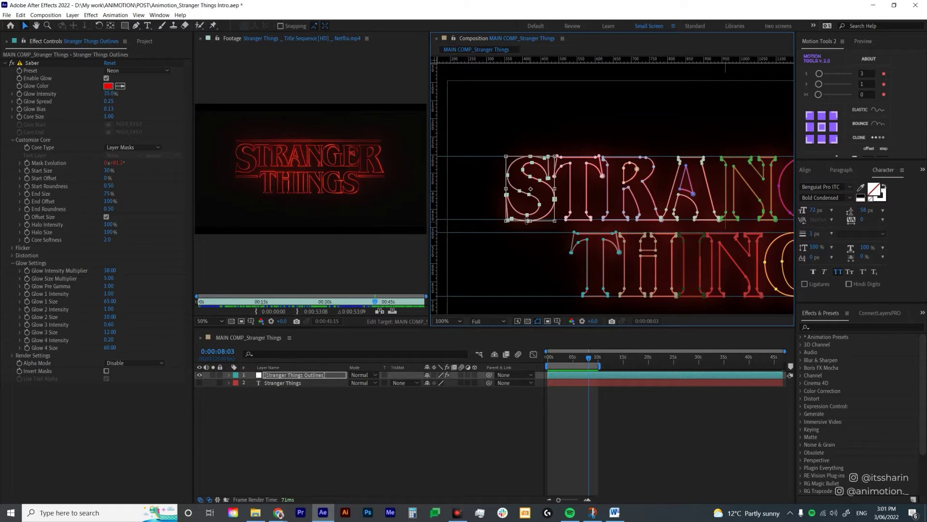
{"action": "left_click_drag", "start_coordinate": [506, 220], "coordinate": [504, 225]}
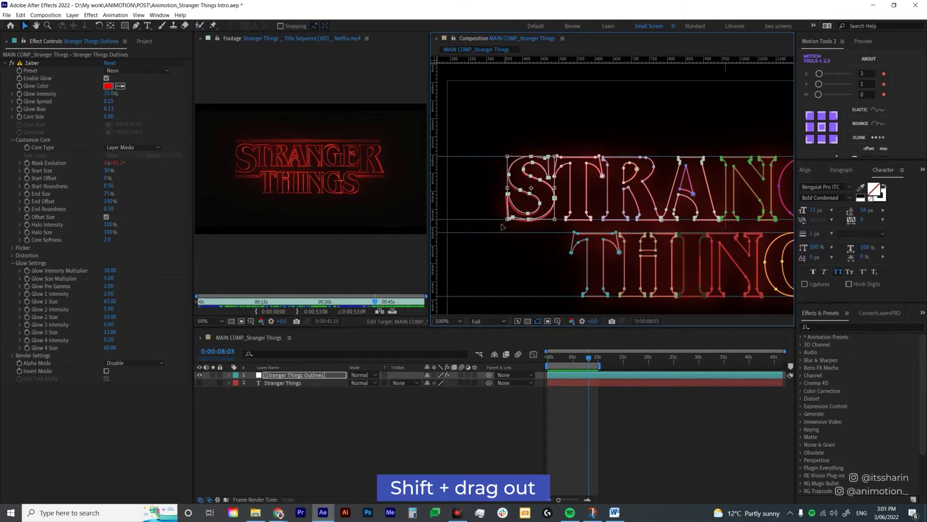
Reveal the outlines layer's mask paths and put both masks of STRANGER's final R into free transform together
{"action": "left_click_drag", "start_coordinate": [692, 218], "coordinate": [575, 228]}
{"action": "left_click_drag", "start_coordinate": [668, 216], "coordinate": [551, 217]}
{"action": "key", "text": "g"}
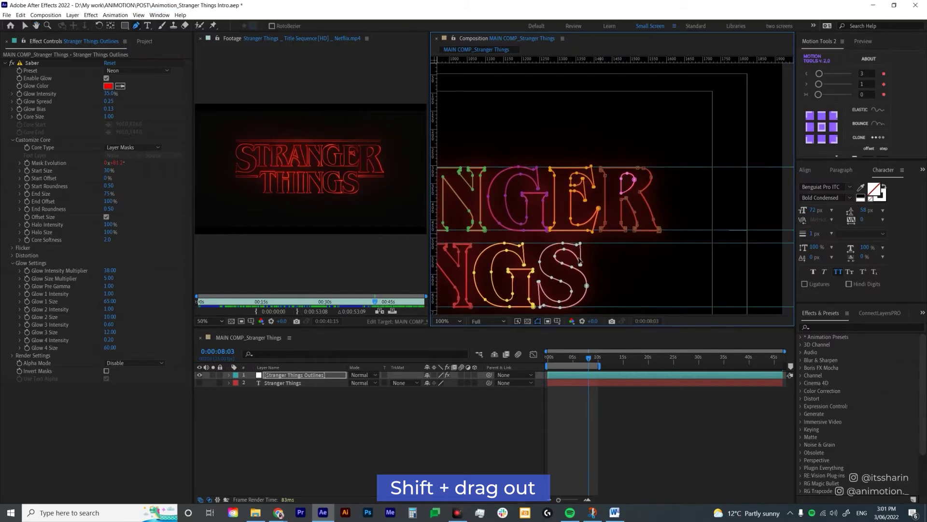
{"action": "left_click", "coordinate": [296, 378]}
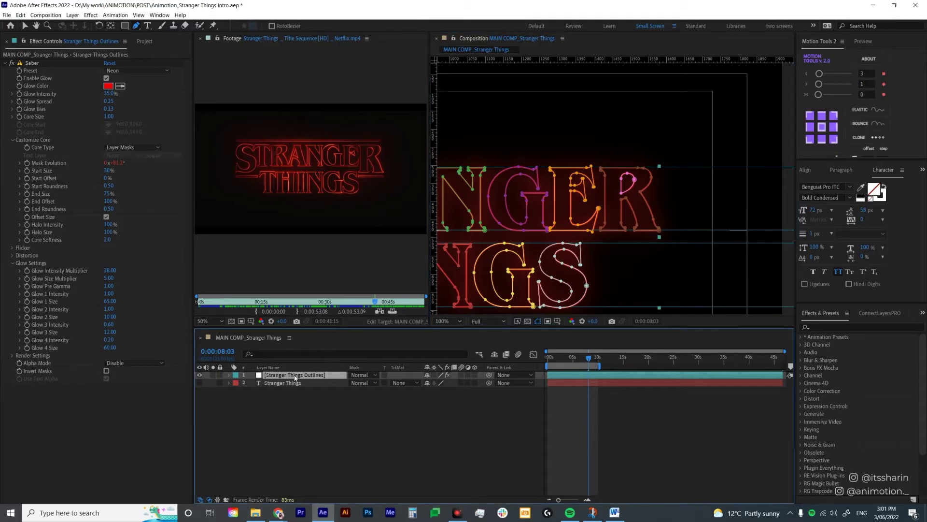
{"action": "key", "text": "m"}
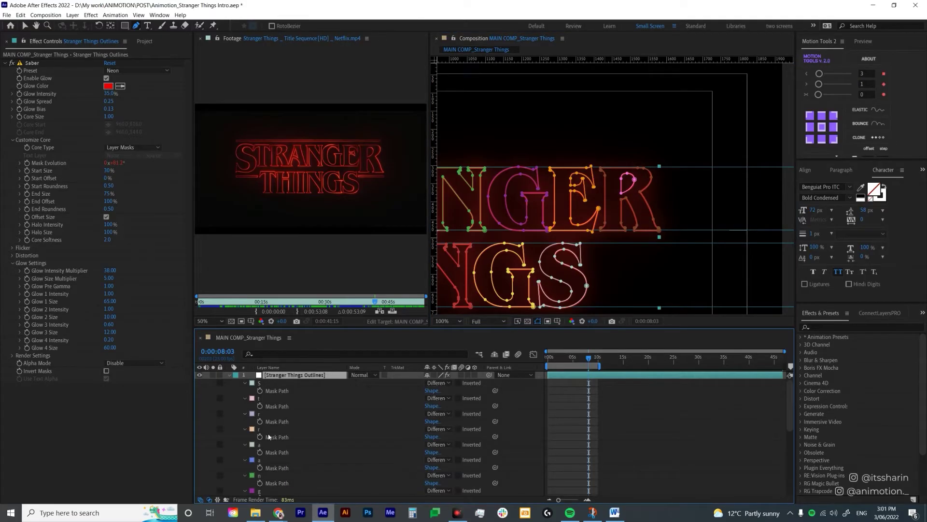
{"action": "scroll", "coordinate": [288, 456], "scroll_direction": "down", "scroll_amount": 4}
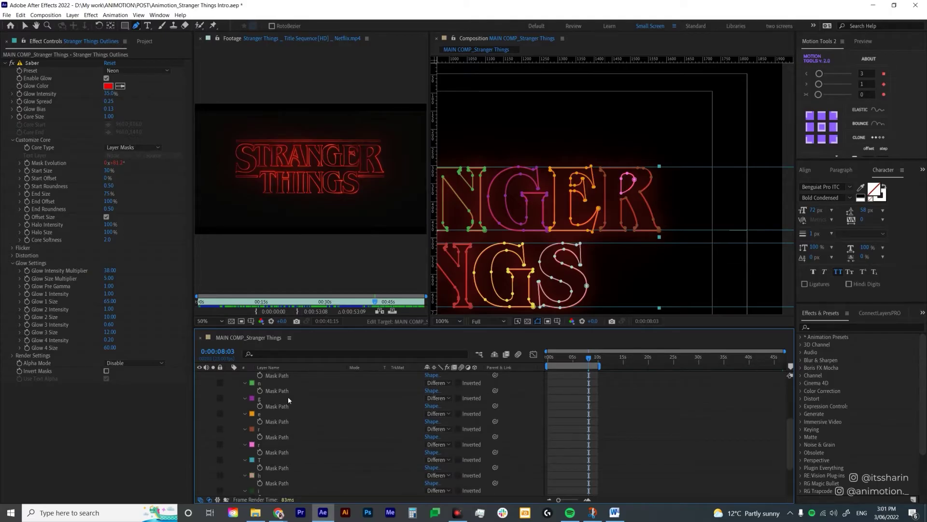
{"action": "left_click", "coordinate": [269, 429]}
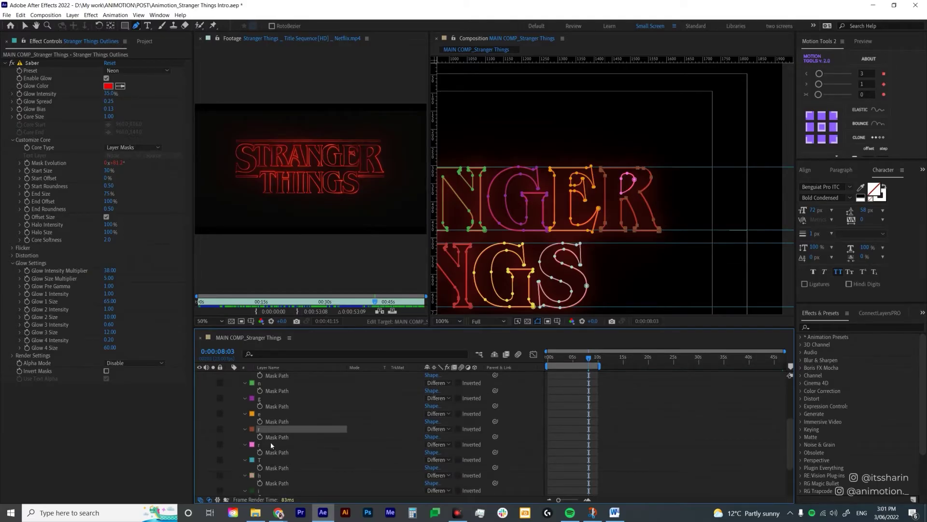
{"action": "left_click", "coordinate": [268, 444], "text": "shift"}
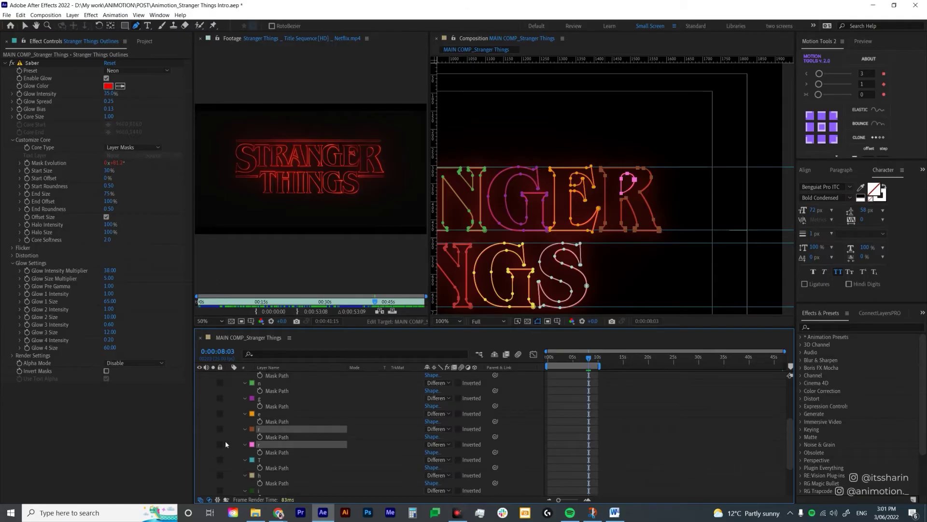
{"action": "double_click", "coordinate": [661, 231]}
{"action": "key", "text": "v"}
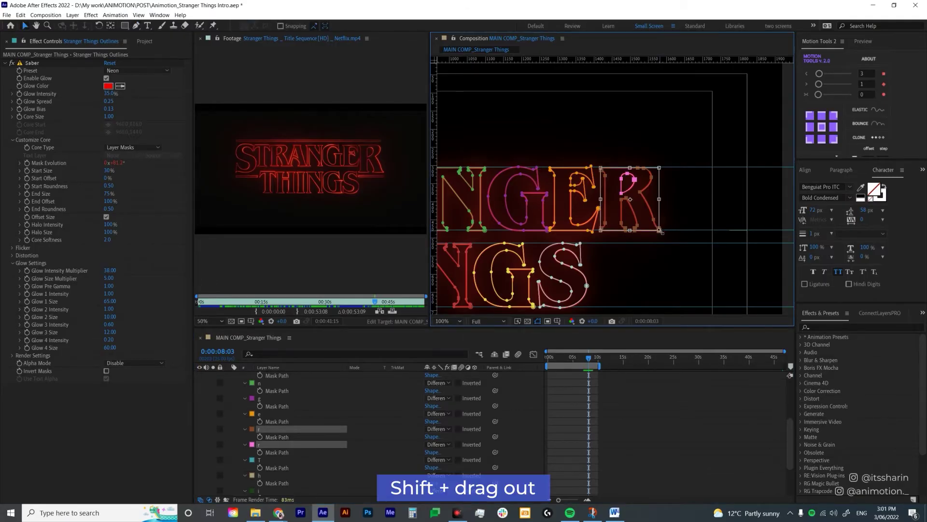
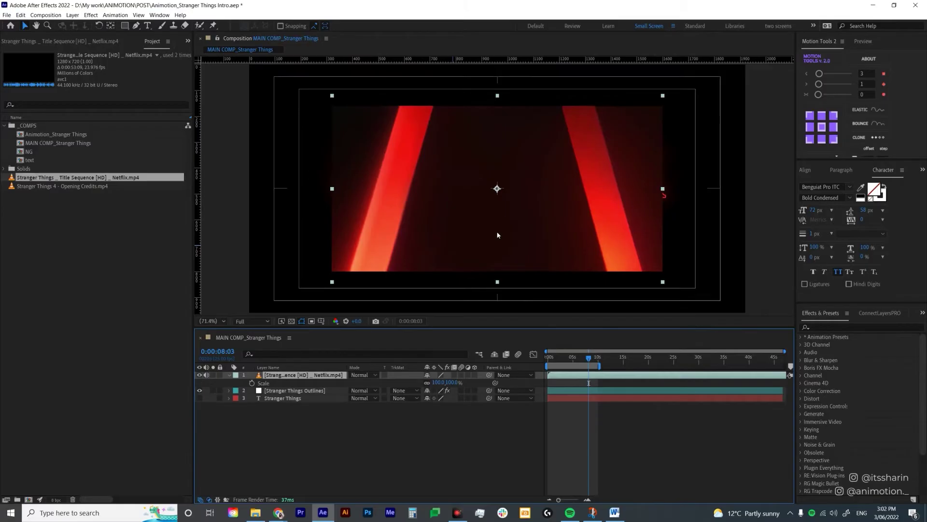
Set the title sequence footage layer's Scale to 150%
{"action": "left_click", "coordinate": [437, 383]}
{"action": "type", "text": "150"}
{"action": "key", "text": "Return"}
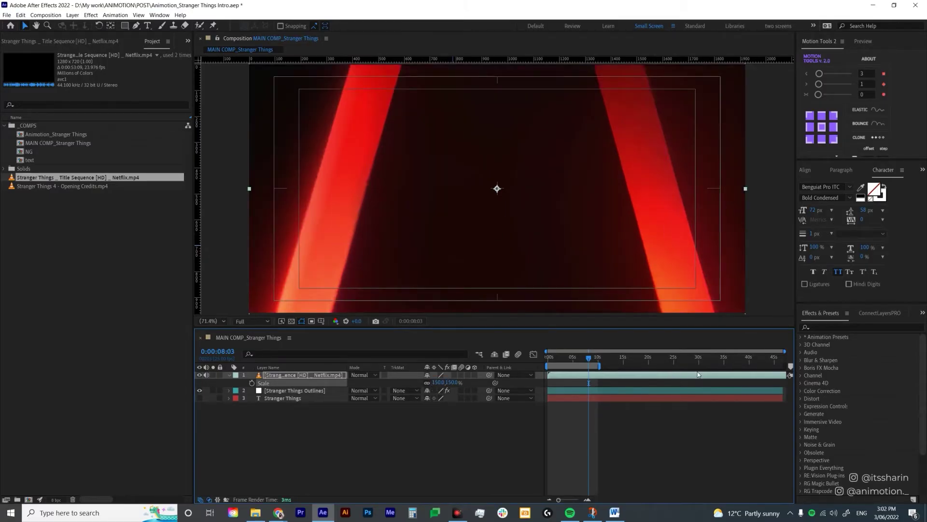
Trim the footage layer's start at 0:00:13:11 and shift the clip to the beginning of the composition
{"action": "left_click_drag", "start_coordinate": [596, 362], "coordinate": [615, 380]}
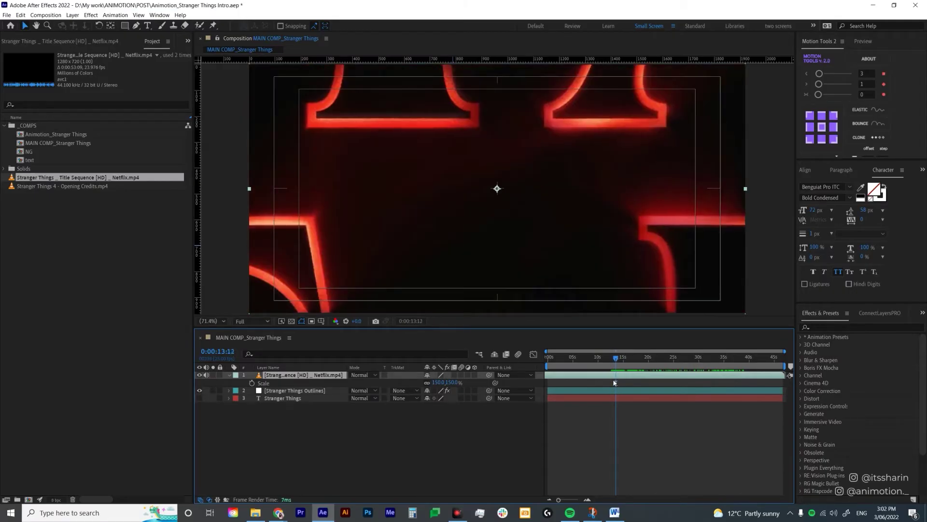
{"action": "key", "text": "alt+["}
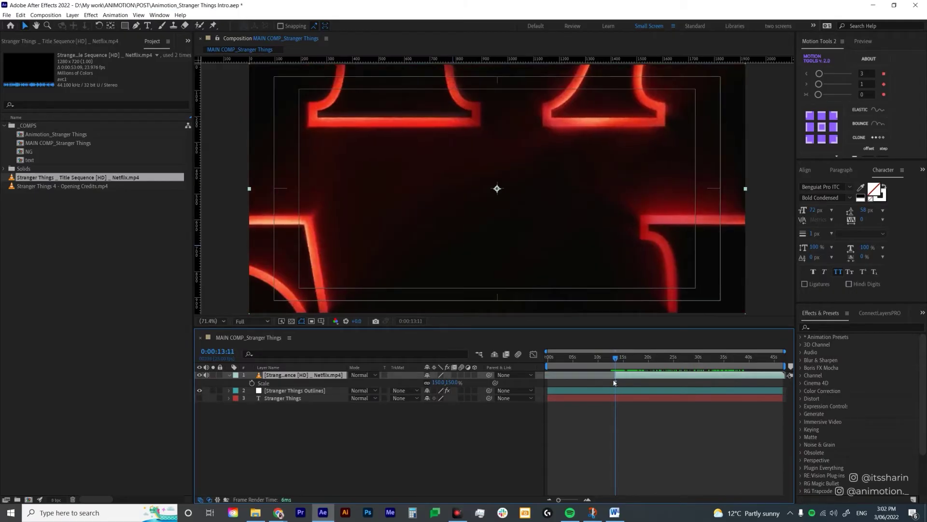
{"action": "key", "text": "Home"}
{"action": "key", "text": "["}
End the work area at the footage layer's out point, 0:00:33:17, and trim the composition to the work area
{"action": "key", "text": "o"}
{"action": "key", "text": "n"}
{"action": "right_click", "coordinate": [624, 364]}
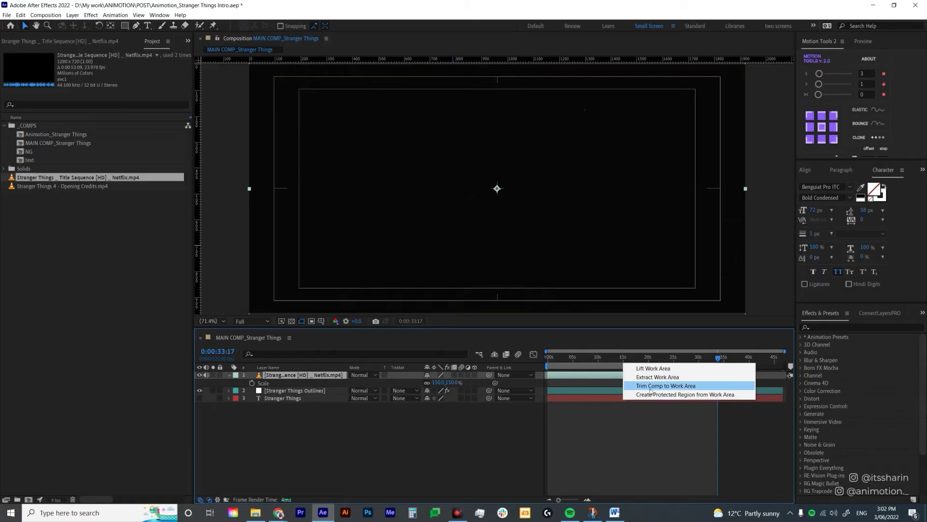
{"action": "left_click", "coordinate": [661, 385]}
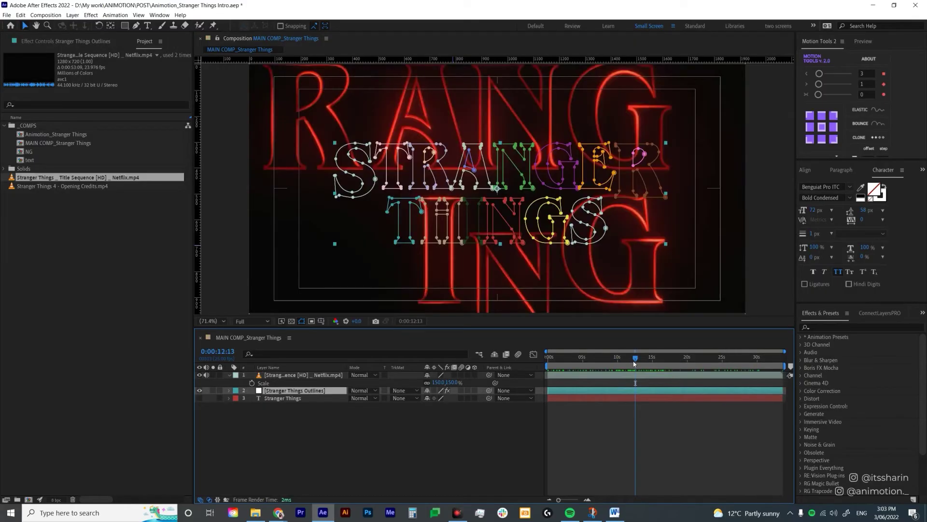
Move through the assembled title to 0:00:22:03 to compare the footage lettering with the mask outlines
{"action": "left_click_drag", "start_coordinate": [634, 363], "coordinate": [697, 361]}
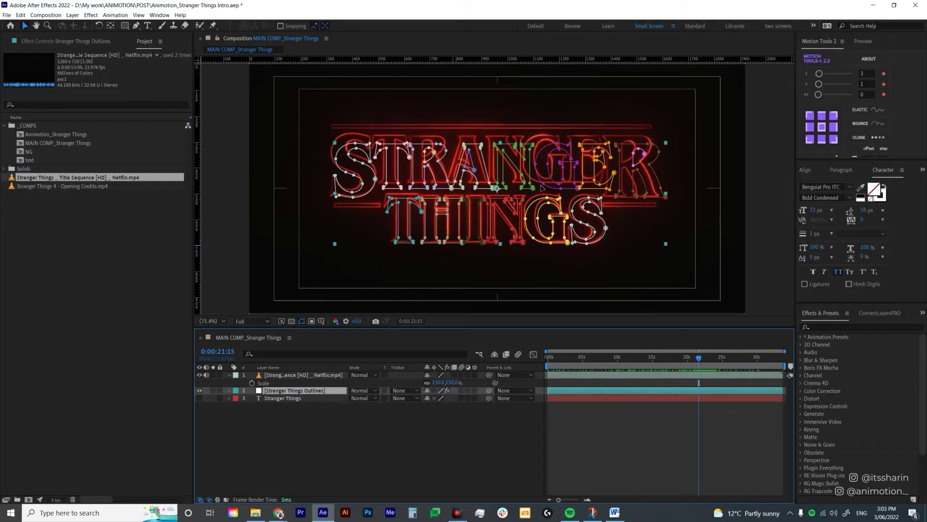
{"action": "left_click_drag", "start_coordinate": [698, 359], "coordinate": [703, 359]}
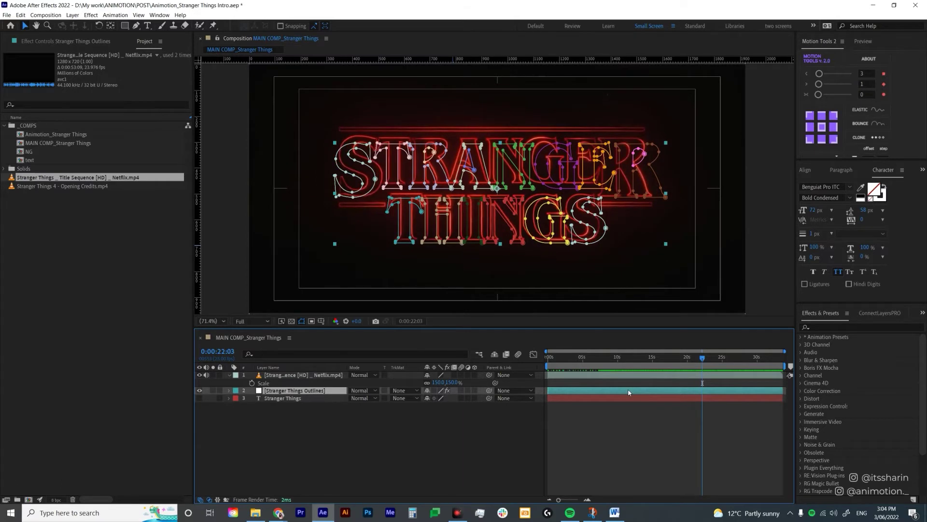
Nudge the Stranger Things Outlines layer upward to line up with the footage title, and show its mask paths
{"action": "key", "text": "Up"}
{"action": "key", "text": "Up"}
{"action": "key", "text": "Up"}
{"action": "key", "text": "Up"}
{"action": "key", "text": "Up"}
{"action": "key", "text": "Up"}
{"action": "key", "text": "Up"}
{"action": "key", "text": "Up"}
{"action": "key", "text": "Up"}
{"action": "key", "text": "Up"}
{"action": "key", "text": "Up"}
{"action": "key", "text": "Up"}
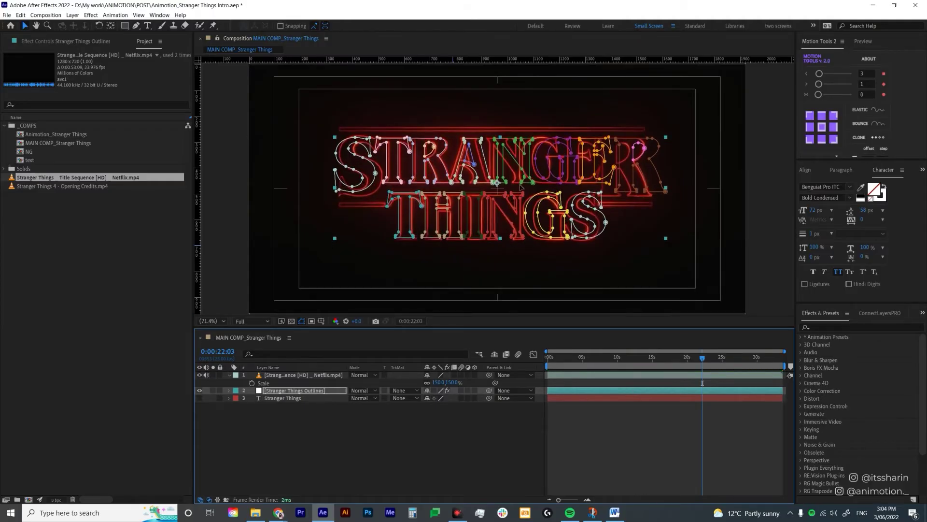
{"action": "key", "text": "m"}
{"action": "key", "text": "slash"}
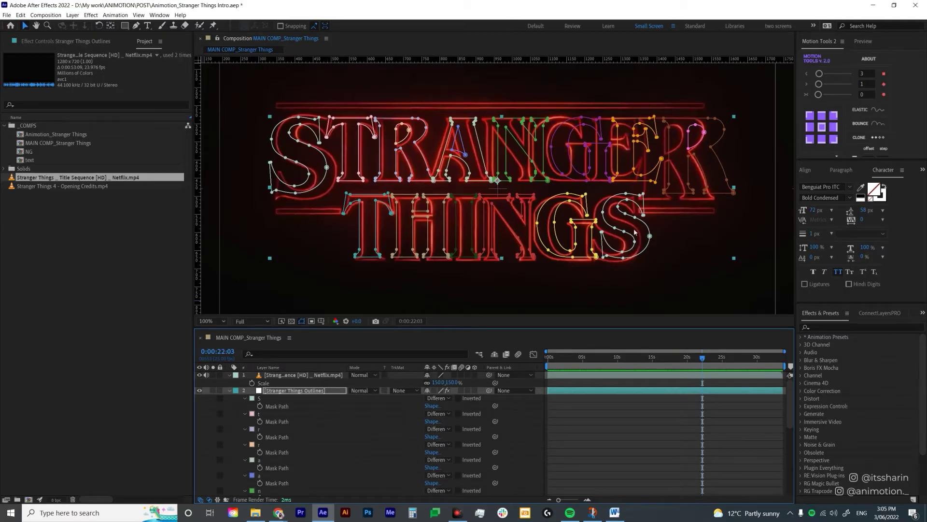
Add a layer marker to the Stranger Things Outlines layer at 0:00:05:19
{"action": "key", "text": "comma"}
{"action": "left_click_drag", "start_coordinate": [666, 359], "coordinate": [590, 380]}
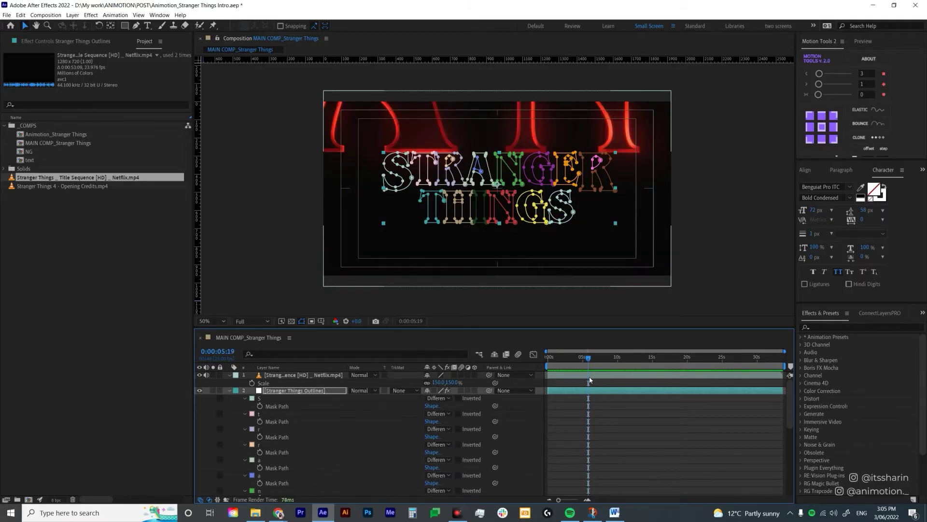
{"action": "key", "text": "alt+8"}
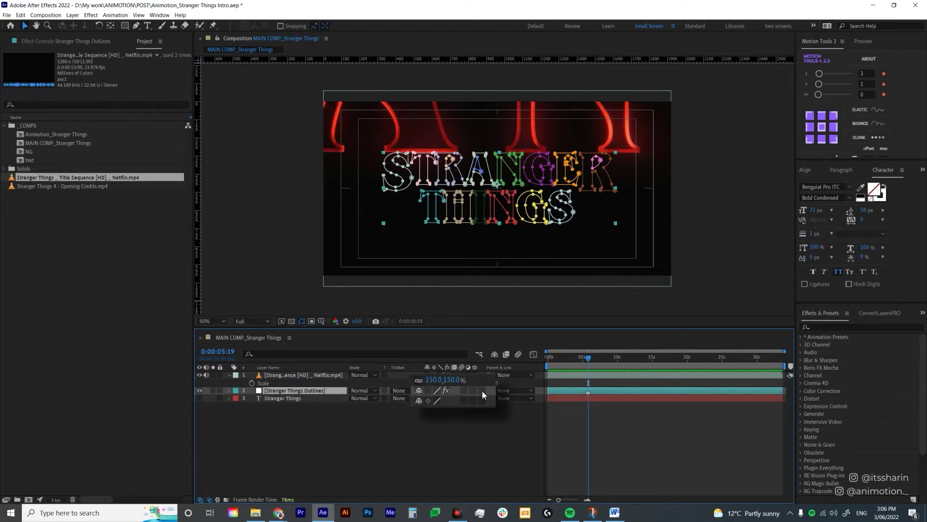
Make the Stranger Things Outlines layer 3D and add a one-node camera with the default settings
{"action": "left_click", "coordinate": [482, 390]}
{"action": "right_click", "coordinate": [431, 434]}
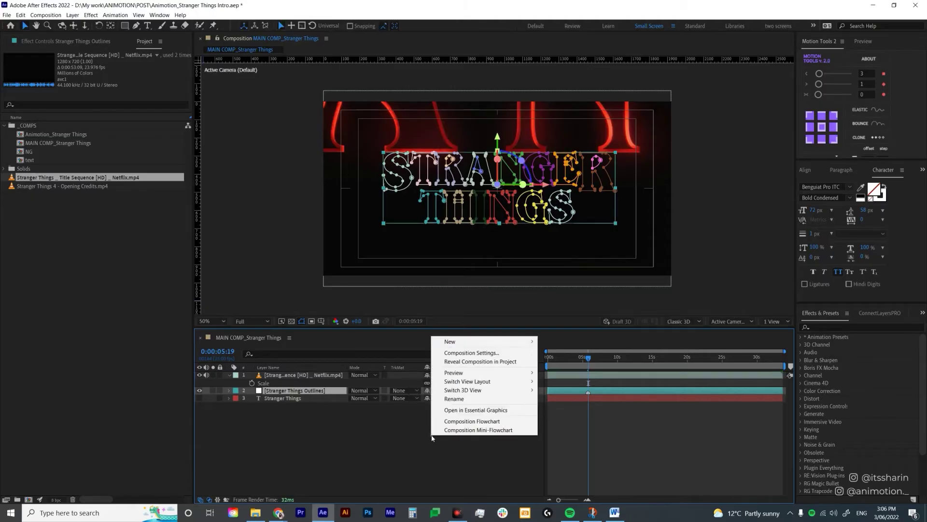
{"action": "left_click", "coordinate": [501, 344]}
{"action": "left_click", "coordinate": [559, 379]}
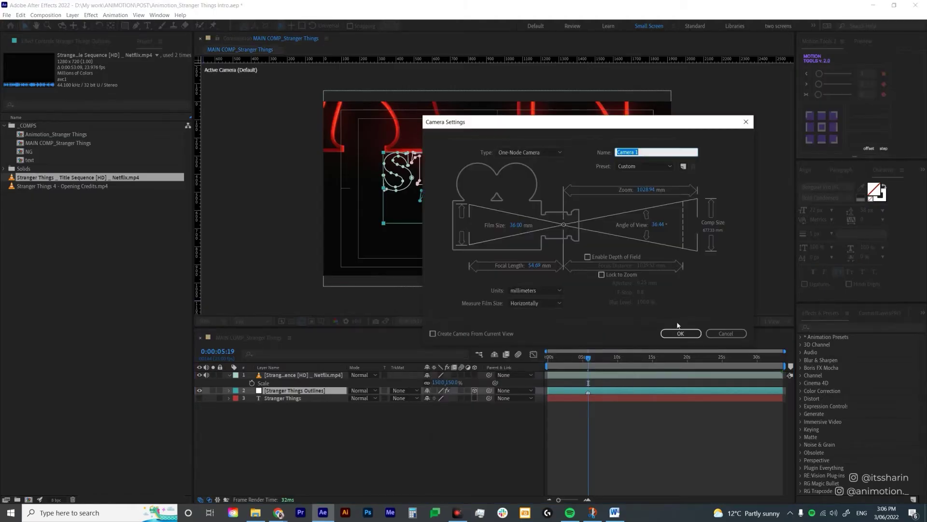
{"action": "left_click", "coordinate": [681, 334]}
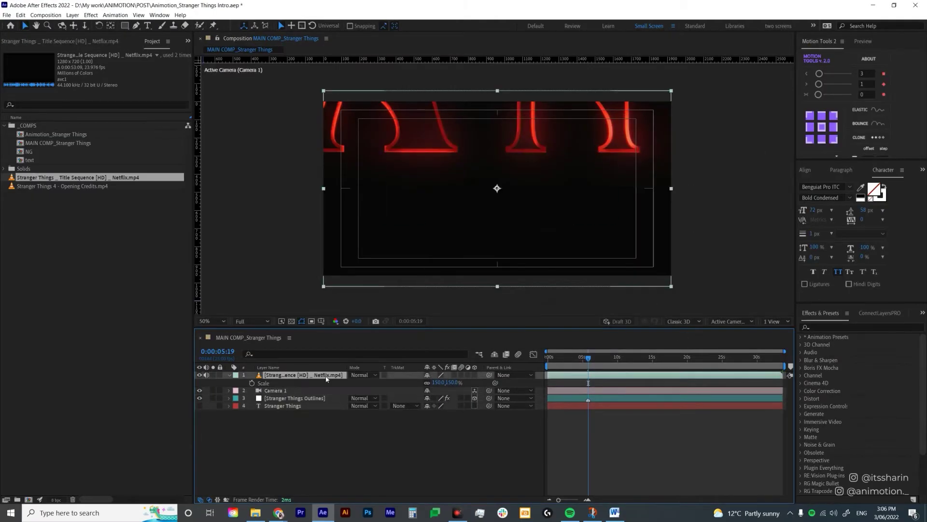
Set the title sequence footage layer's Opacity to 12%
{"action": "key", "text": "t"}
{"action": "key", "text": "t"}
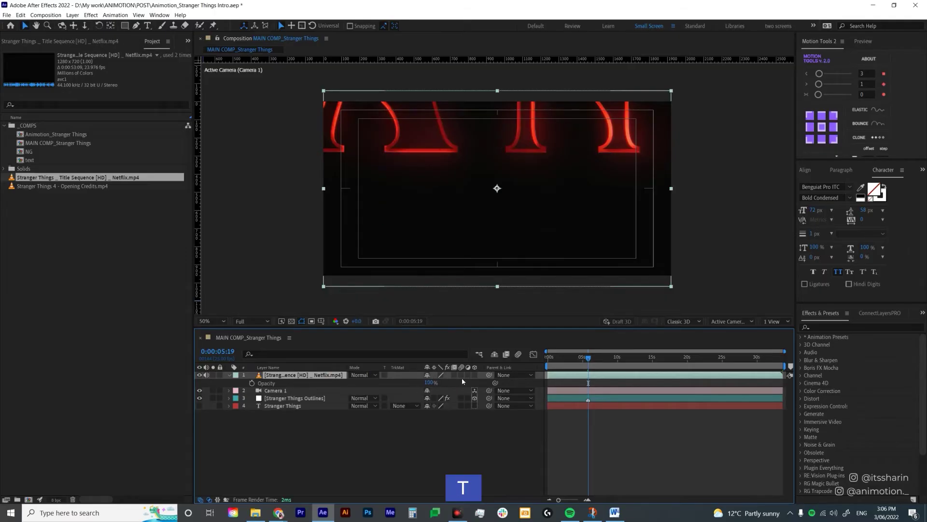
{"action": "left_click_drag", "start_coordinate": [431, 384], "coordinate": [395, 387]}
Keyframe Camera 1's Position at 0:00:05:19 and set its Z value to about -547.7
{"action": "left_click", "coordinate": [282, 391]}
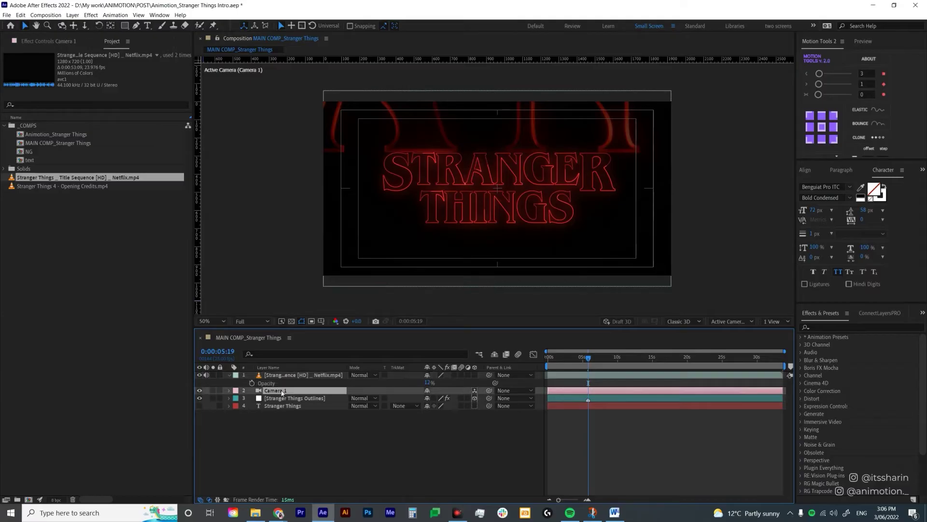
{"action": "key", "text": "p"}
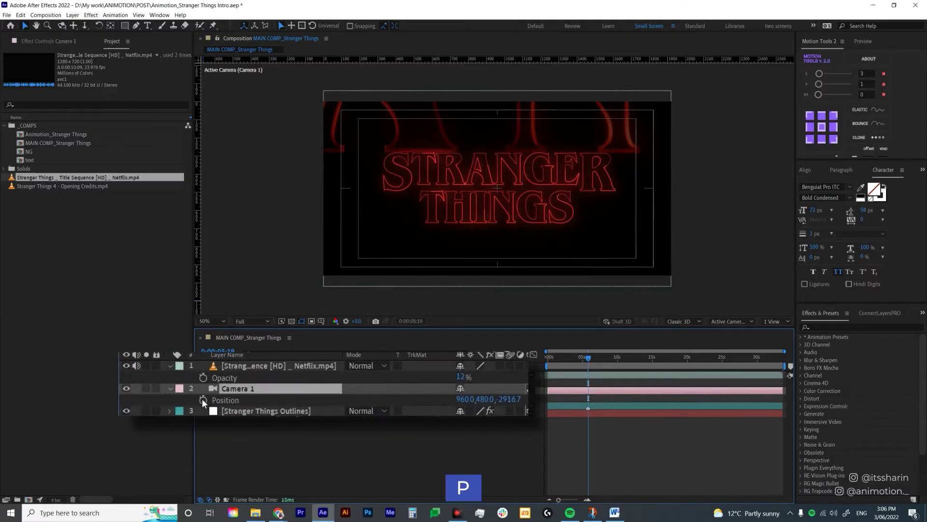
{"action": "left_click", "coordinate": [251, 397]}
{"action": "left_click_drag", "start_coordinate": [499, 398], "coordinate": [525, 411]}
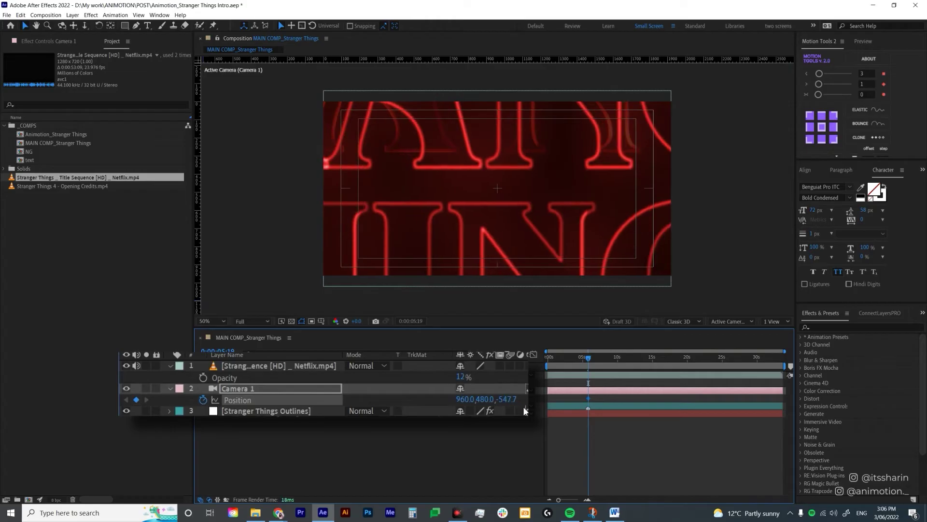
Add a Camera 1 Position keyframe at 0:00:25:07 and pull the camera back to a Z value of about -3730.7
{"action": "left_click_drag", "start_coordinate": [598, 361], "coordinate": [727, 364]}
{"action": "key", "text": "period"}
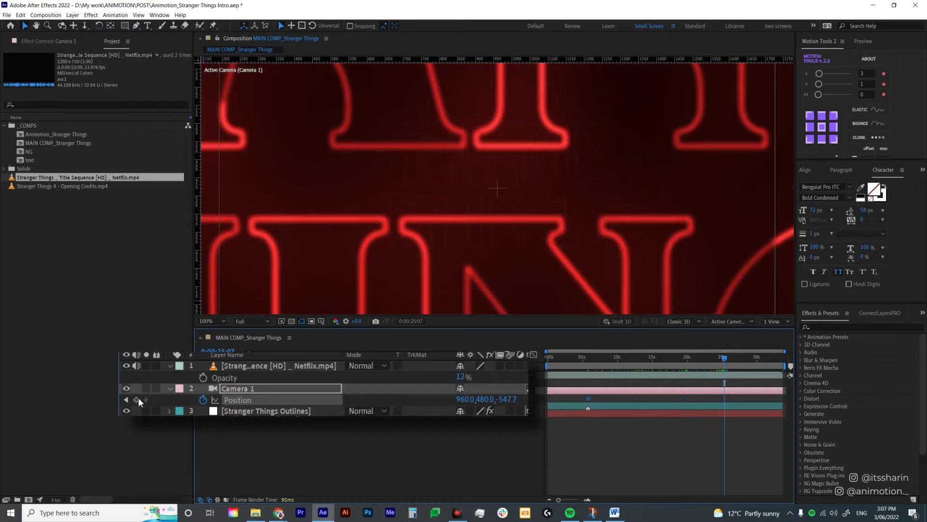
{"action": "scroll", "coordinate": [487, 244], "scroll_direction": "down", "scroll_amount": 1}
{"action": "left_click_drag", "start_coordinate": [505, 400], "coordinate": [447, 409]}
{"action": "key", "text": "period"}
{"action": "key", "text": "period"}
{"action": "left_click_drag", "start_coordinate": [509, 400], "coordinate": [447, 401]}
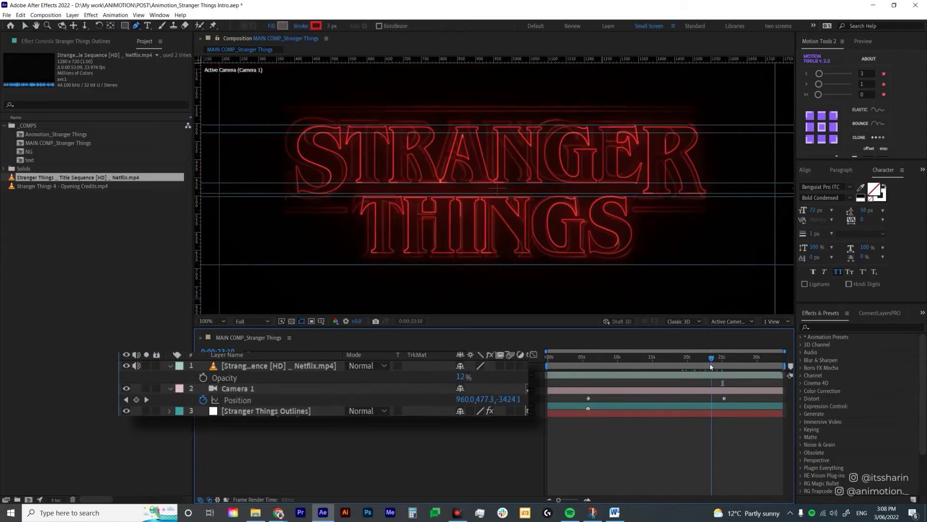
Move through the composition to 0:00:20:24 to examine how and when each letter moves into place in the original footage
{"action": "left_click_drag", "start_coordinate": [711, 366], "coordinate": [731, 366]}
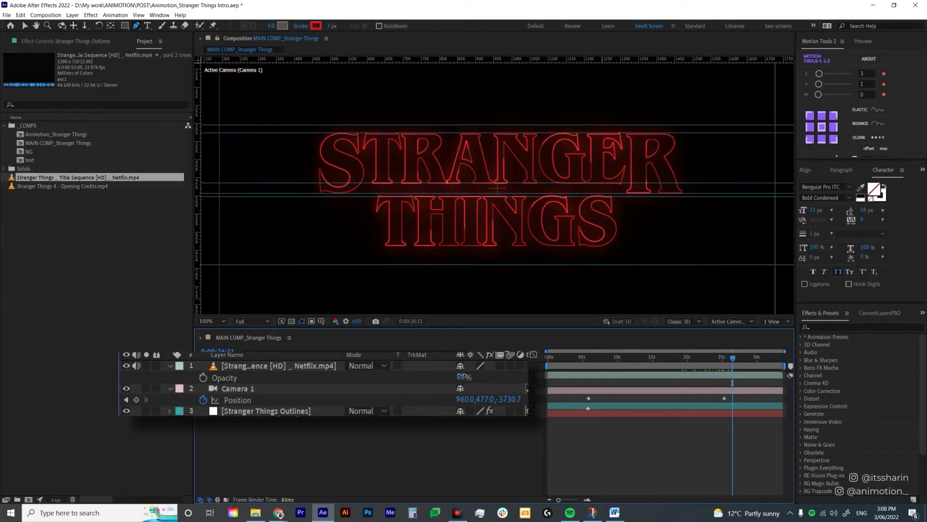
{"action": "key", "text": "s"}
{"action": "key", "text": "v"}
{"action": "key", "text": "comma"}
{"action": "left_click", "coordinate": [589, 361]}
{"action": "left_click_drag", "start_coordinate": [589, 362], "coordinate": [591, 363]}
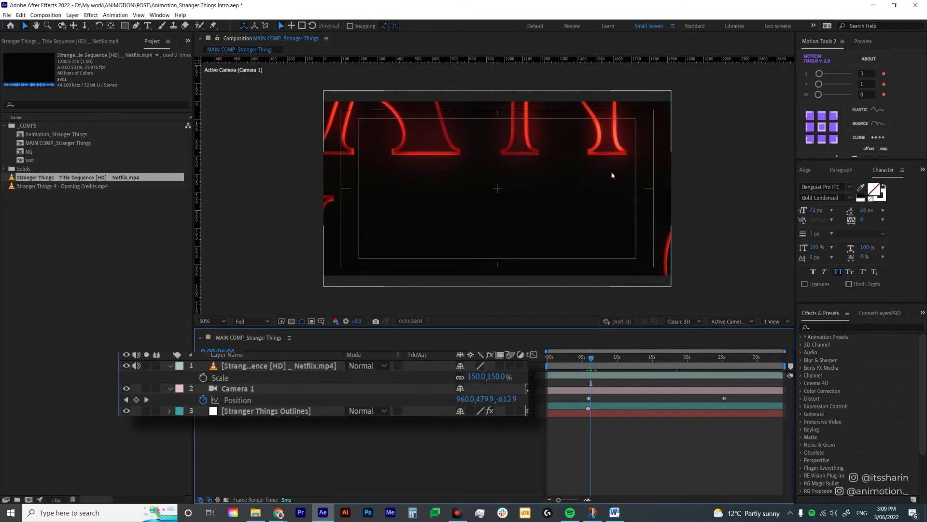
{"action": "left_click_drag", "start_coordinate": [589, 363], "coordinate": [588, 364]}
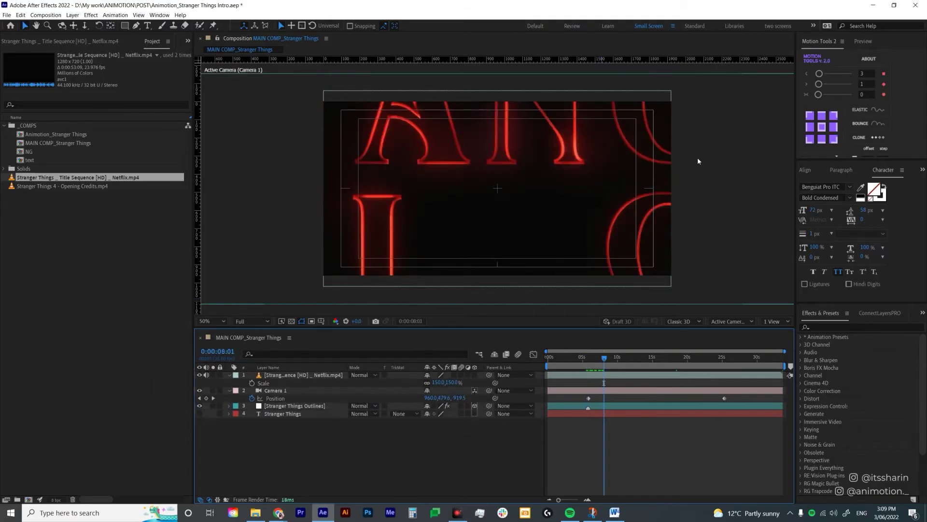
{"action": "left_click_drag", "start_coordinate": [604, 358], "coordinate": [663, 363]}
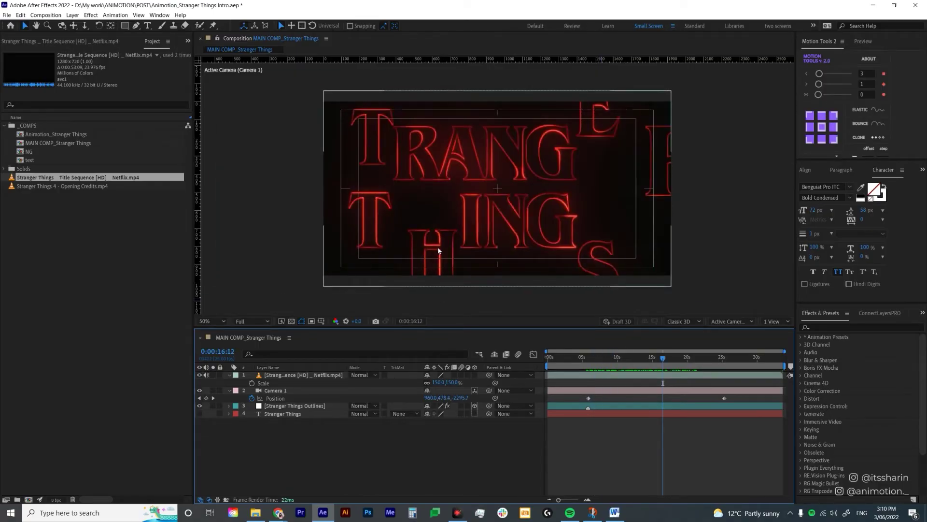
{"action": "left_click_drag", "start_coordinate": [662, 358], "coordinate": [693, 363]}
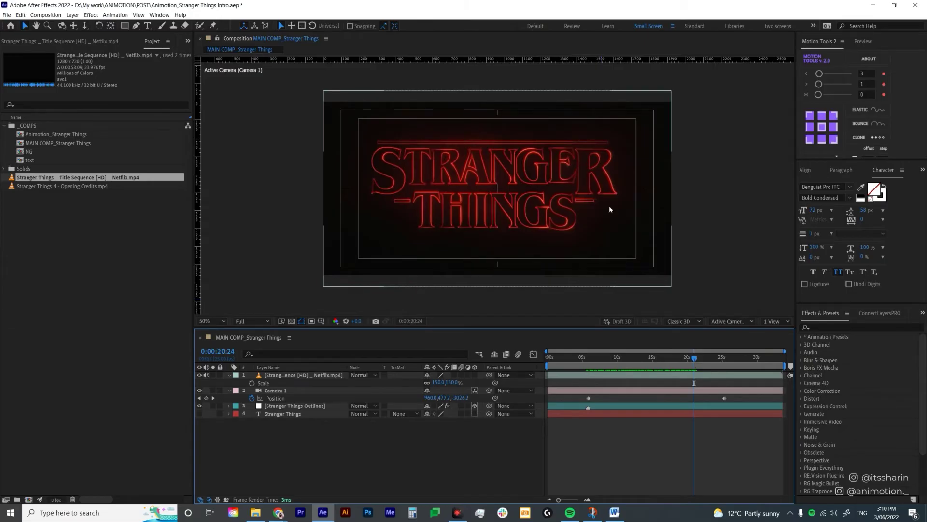
Show the mask paths of the Stranger Things Outlines layer and keyframe the first S mask path at 0:00:21:21
{"action": "left_click", "coordinate": [610, 409]}
{"action": "key", "text": "m"}
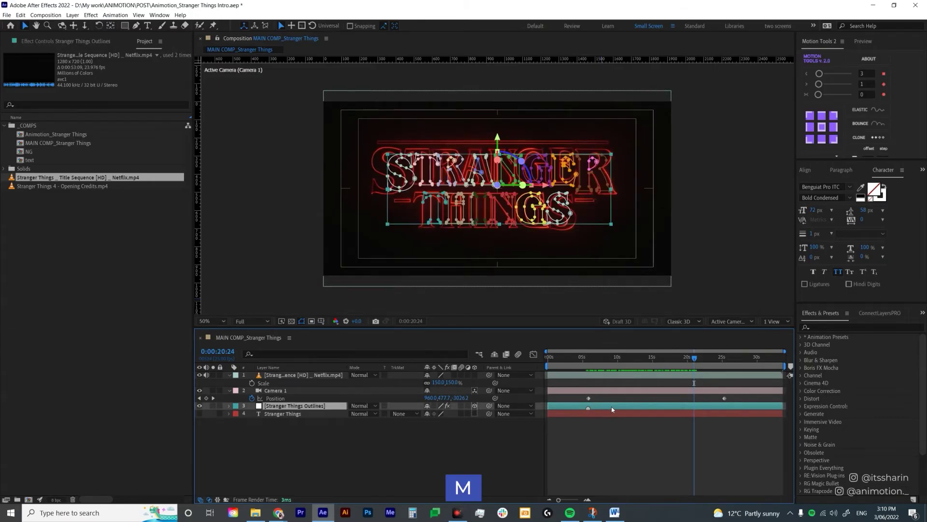
{"action": "scroll", "coordinate": [658, 436], "scroll_direction": "down", "scroll_amount": 5}
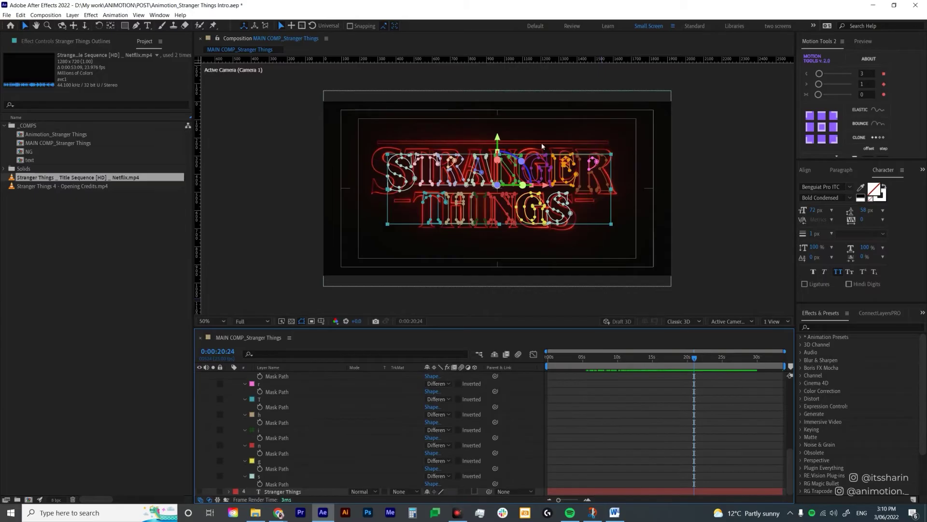
{"action": "scroll", "coordinate": [248, 410], "scroll_direction": "up", "scroll_amount": 5}
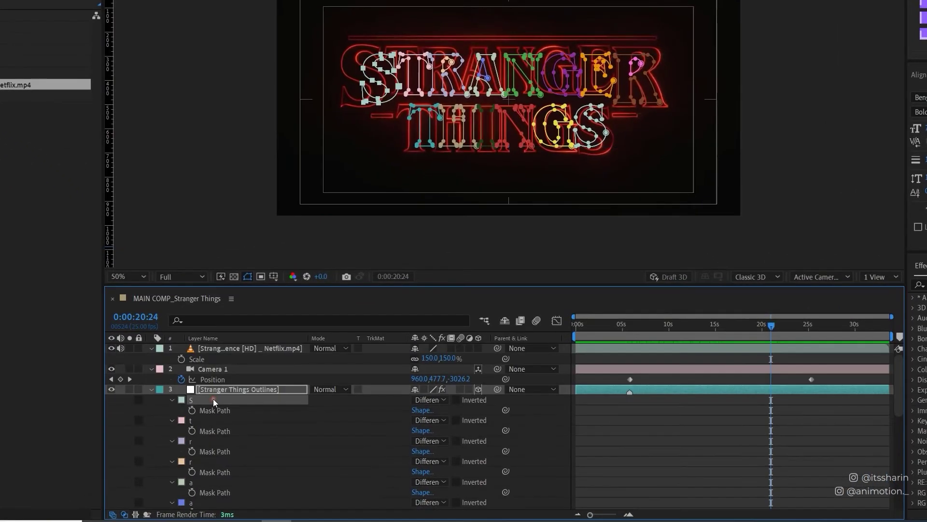
{"action": "left_click", "coordinate": [775, 359]}
{"action": "left_click_drag", "start_coordinate": [771, 326], "coordinate": [733, 329]}
{"action": "left_click", "coordinate": [191, 410]}
{"action": "left_click", "coordinate": [724, 417]}
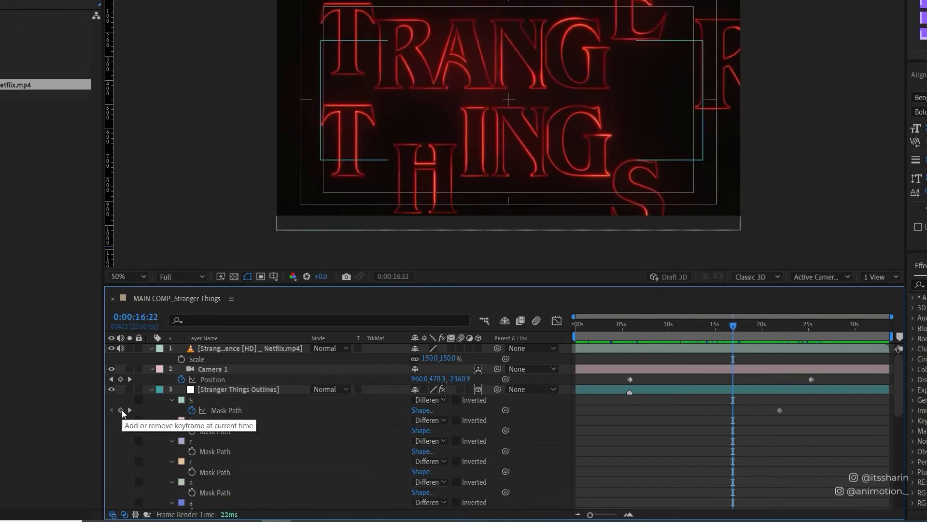
Add an S Mask Path keyframe at 0:00:16:22 and move the S mask out past the left edge of the frame
{"action": "left_click", "coordinate": [121, 410]}
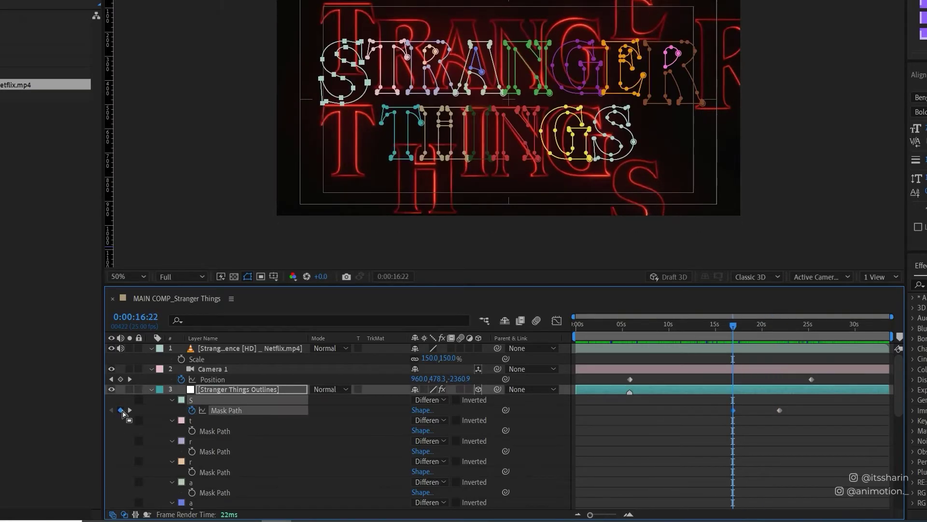
{"action": "double_click", "coordinate": [361, 65]}
{"action": "left_click_drag", "start_coordinate": [346, 70], "coordinate": [227, 71]}
{"action": "left_click", "coordinate": [705, 438]}
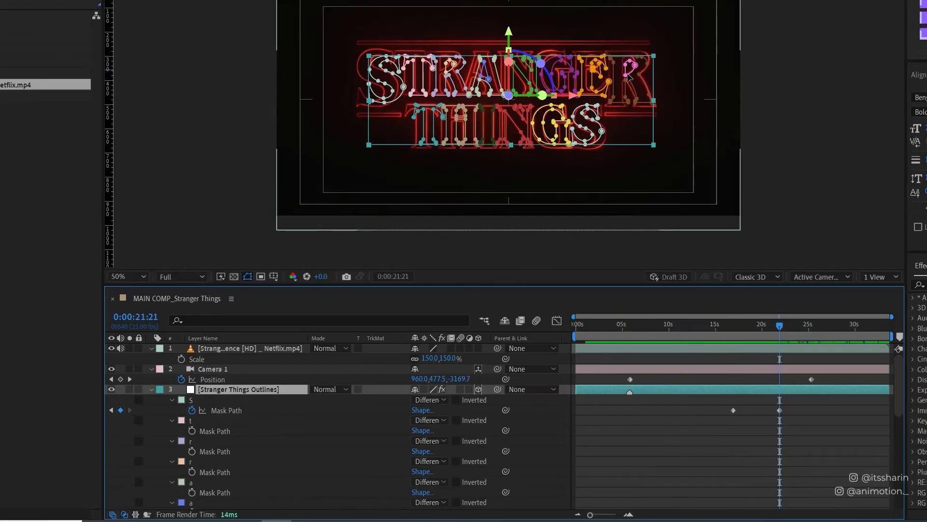
Keyframe the Mask Path of both masks that form the final R of STRANGER at 0:00:21:21
{"action": "left_click", "coordinate": [629, 77]}
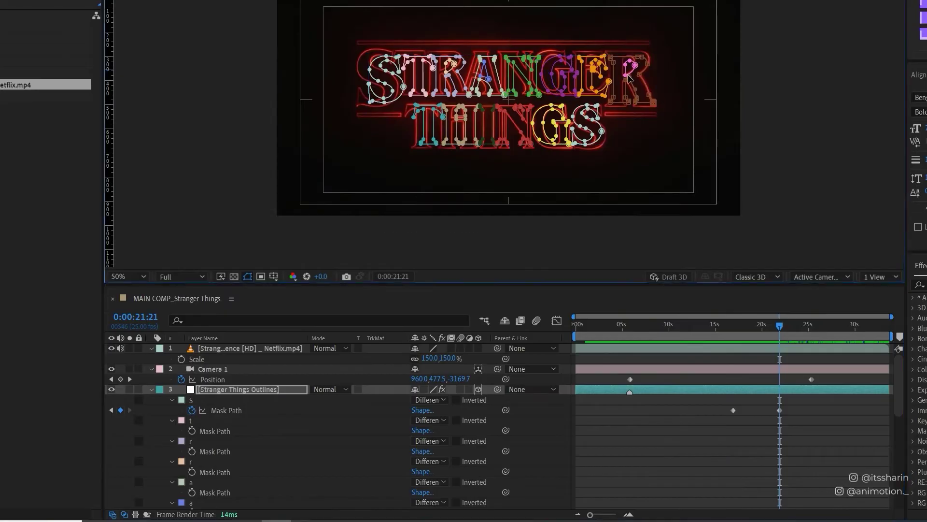
{"action": "scroll", "coordinate": [207, 463], "scroll_direction": "down", "scroll_amount": 5}
{"action": "left_click", "coordinate": [205, 434]}
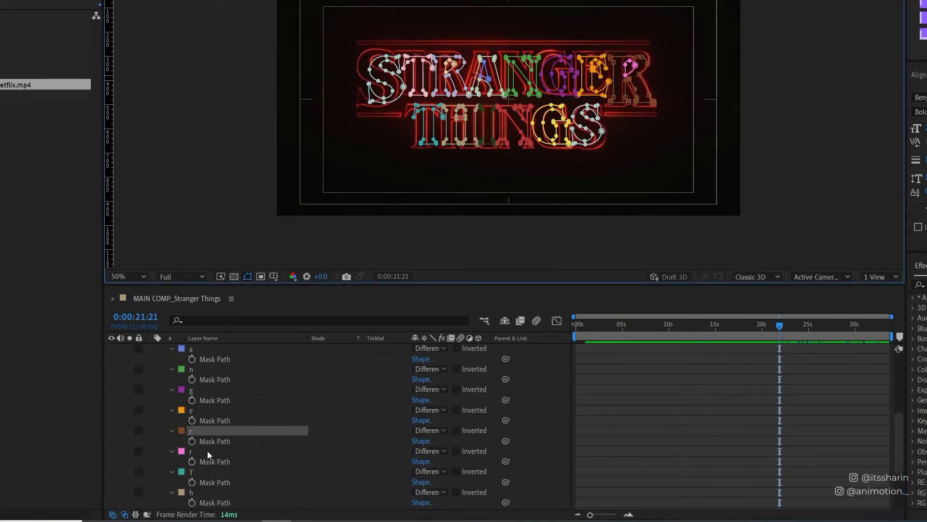
{"action": "left_click", "coordinate": [195, 441]}
{"action": "left_click", "coordinate": [215, 461], "text": "ctrl"}
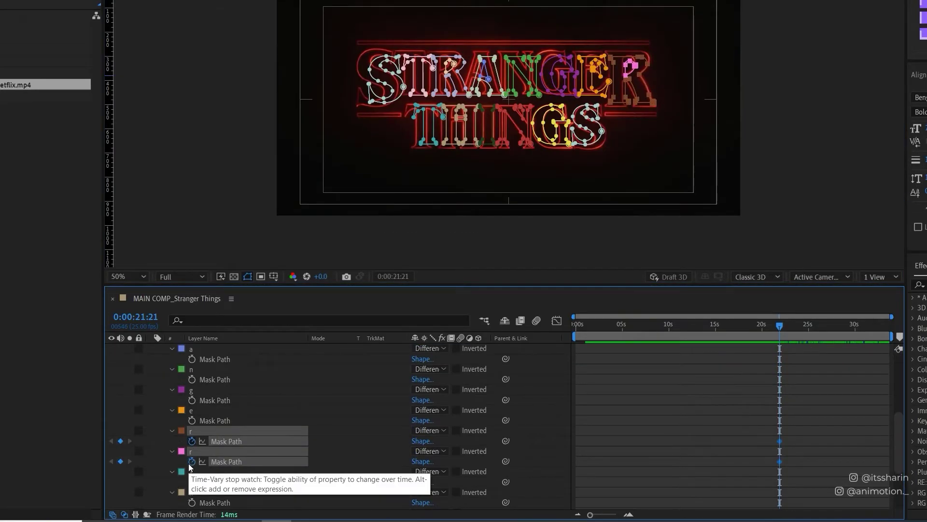
{"action": "left_click", "coordinate": [191, 462]}
At 0:00:14:24, move both final R masks out past the right edge of the frame
{"action": "left_click_drag", "start_coordinate": [780, 329], "coordinate": [718, 335]}
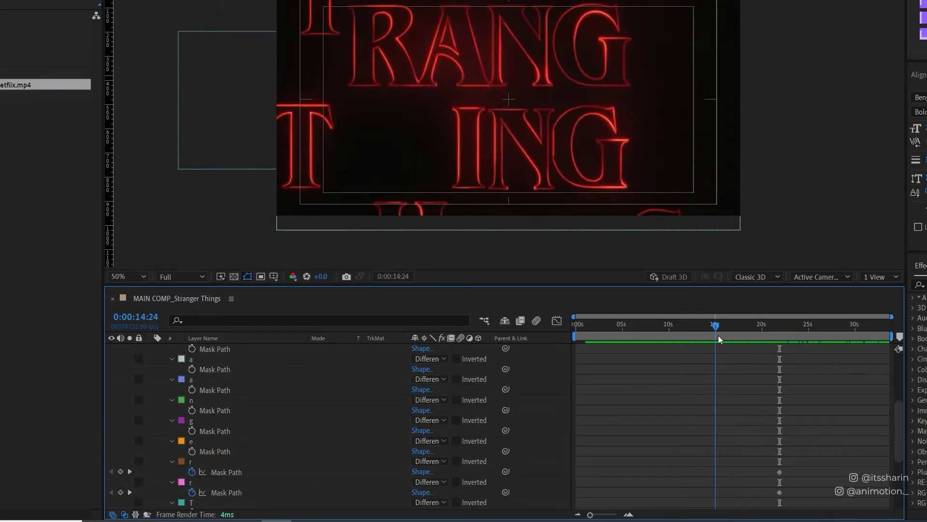
{"action": "scroll", "coordinate": [670, 395], "scroll_direction": "down", "scroll_amount": 3}
{"action": "left_click", "coordinate": [221, 403]}
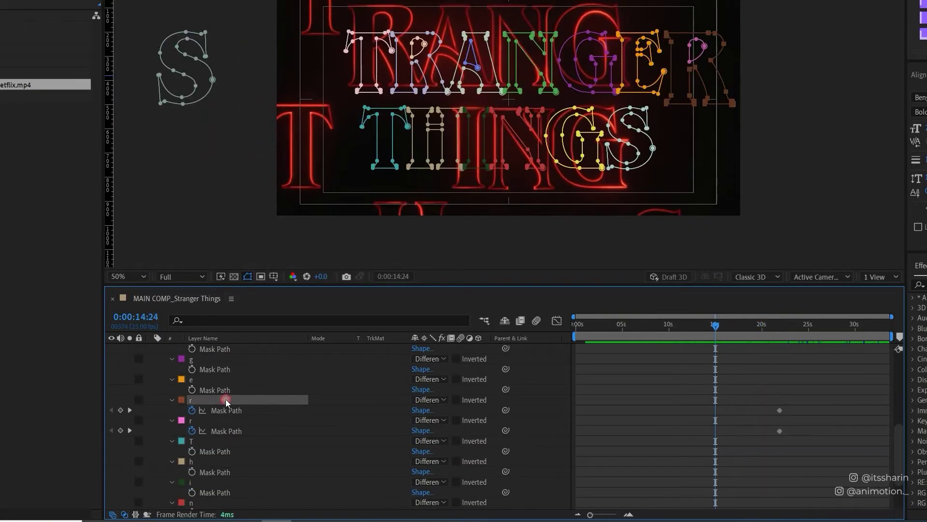
{"action": "left_click", "coordinate": [210, 420], "text": "shift"}
{"action": "left_click_drag", "start_coordinate": [705, 43], "coordinate": [821, 43]}
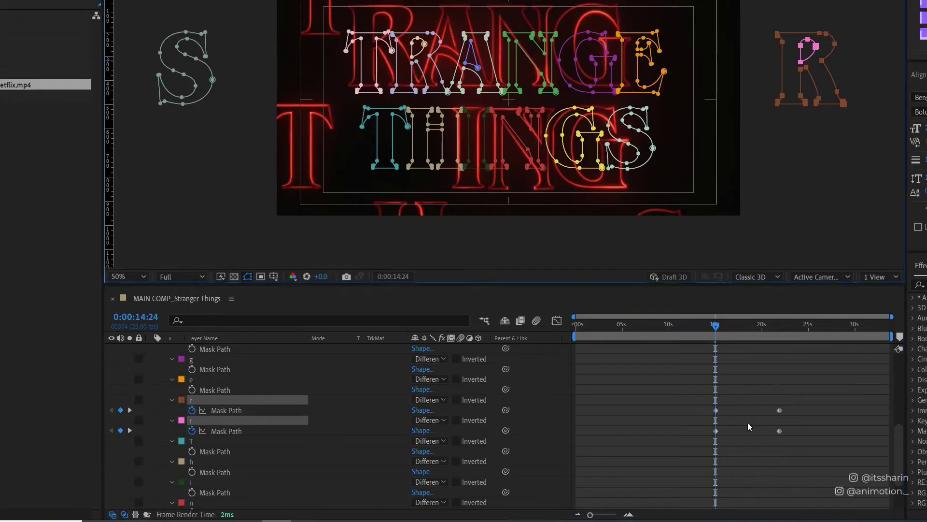
{"action": "left_click", "coordinate": [746, 399]}
Keyframe the Mask Path of the t in STRANGER at 0:00:18:23
{"action": "left_click_drag", "start_coordinate": [716, 326], "coordinate": [743, 328]}
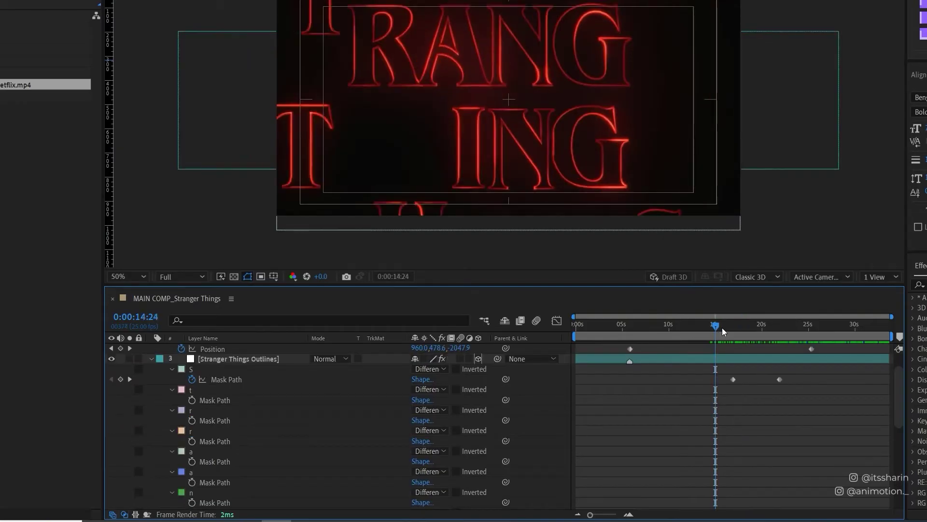
{"action": "left_click_drag", "start_coordinate": [723, 327], "coordinate": [752, 326]}
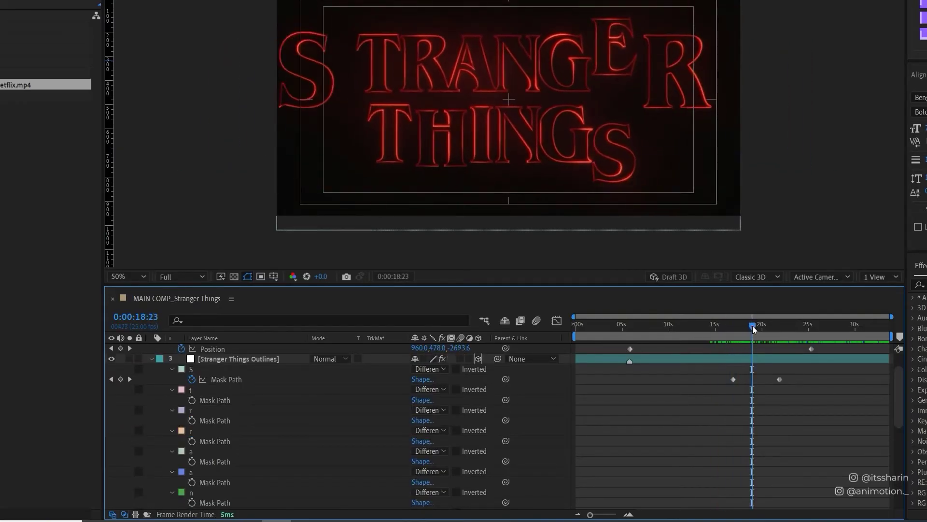
{"action": "left_click", "coordinate": [192, 399]}
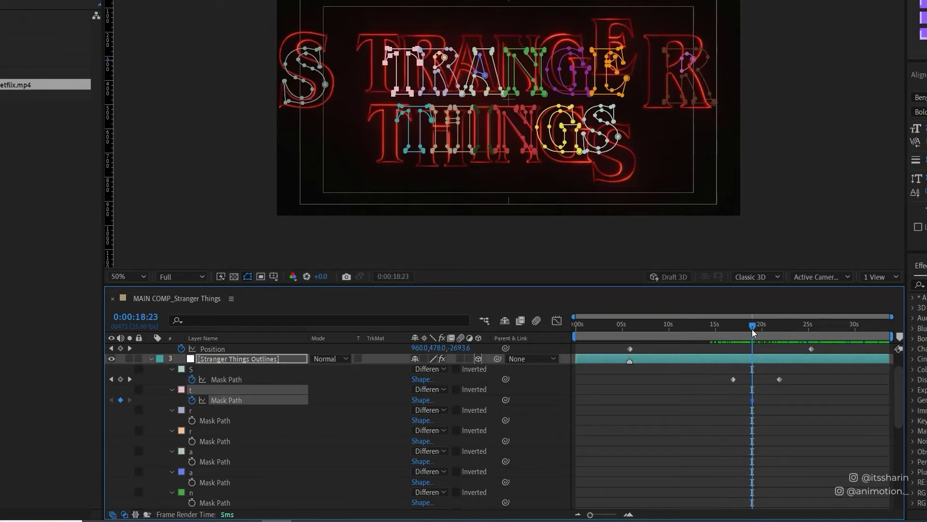
At 0:00:11:23, move the t mask of STRANGER up out of the frame
{"action": "left_click_drag", "start_coordinate": [752, 329], "coordinate": [688, 328]}
{"action": "left_click_drag", "start_coordinate": [315, 83], "coordinate": [314, 1]}
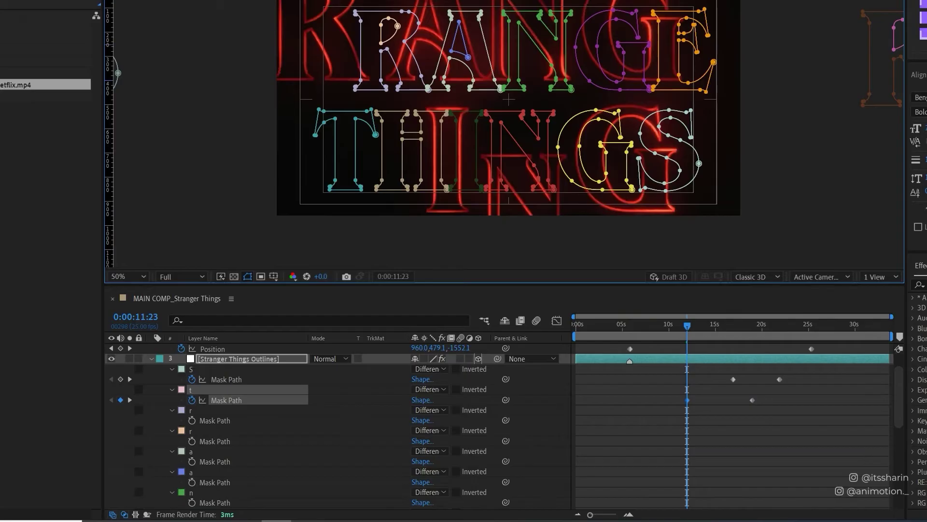
{"action": "key", "text": "comma"}
{"action": "key", "text": "comma"}
{"action": "left_click", "coordinate": [725, 416]}
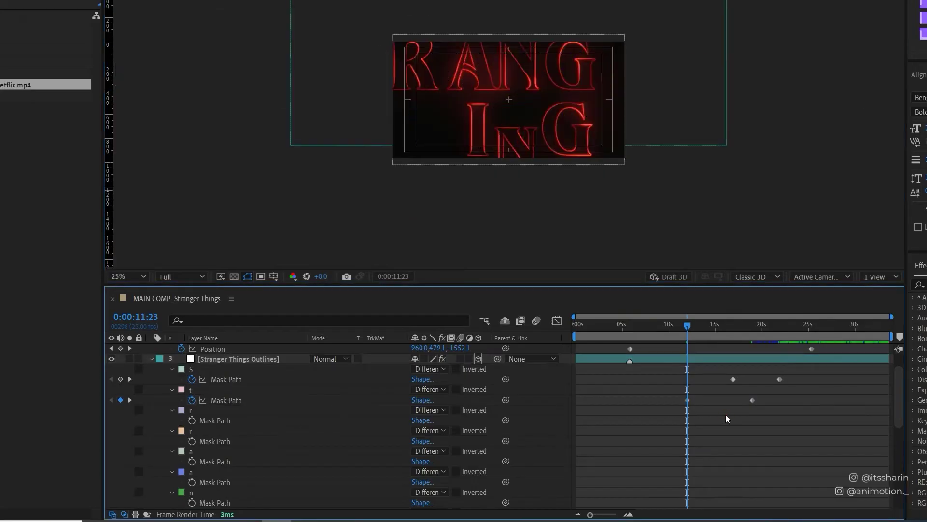
Keyframe the Mask Path of the e in STRANGER at about 0:00:21
{"action": "left_click_drag", "start_coordinate": [687, 326], "coordinate": [739, 327]}
{"action": "left_click", "coordinate": [717, 358]}
{"action": "left_click", "coordinate": [569, 77]}
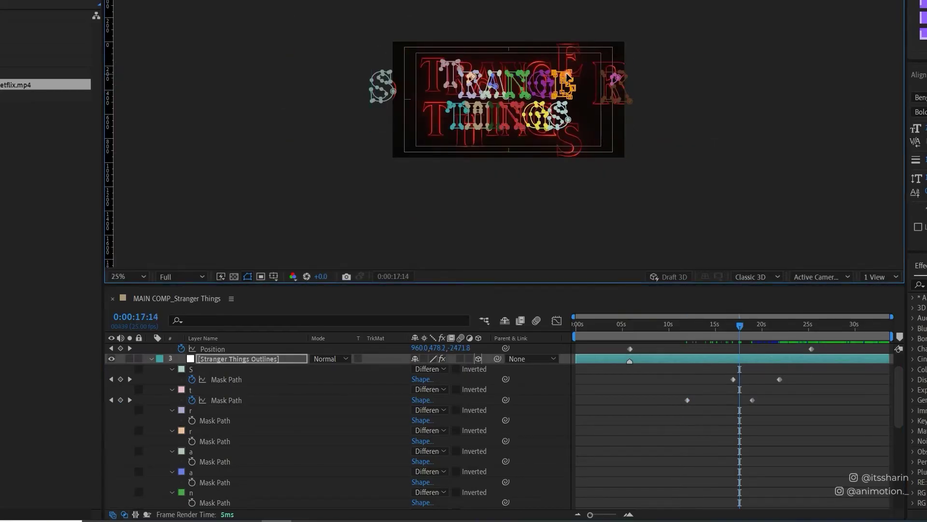
{"action": "key", "text": "period"}
{"action": "scroll", "coordinate": [688, 410], "scroll_direction": "down", "scroll_amount": 4}
{"action": "left_click", "coordinate": [772, 324]}
{"action": "left_click_drag", "start_coordinate": [770, 323], "coordinate": [705, 336]}
{"action": "left_click", "coordinate": [192, 451]}
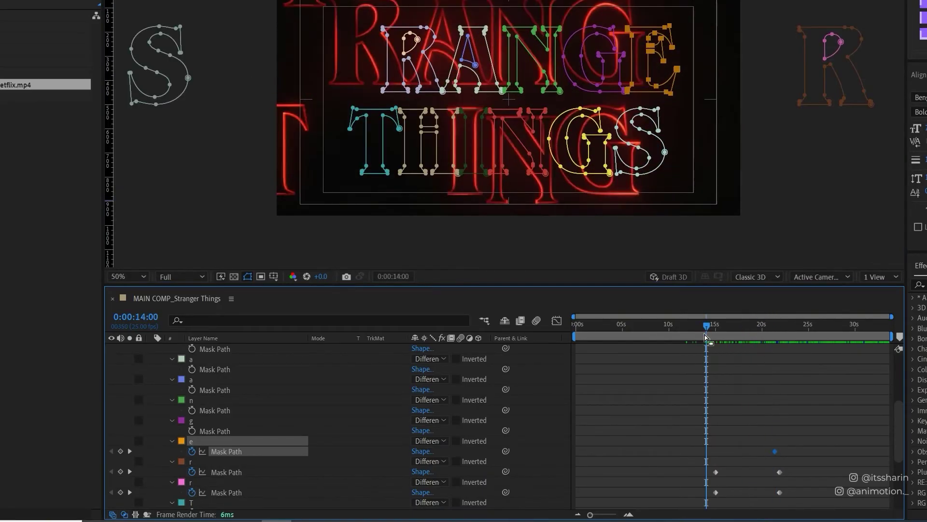
At 0:00:14:00, move the e mask of STRANGER up out of the frame
{"action": "double_click", "coordinate": [668, 96]}
{"action": "left_click_drag", "start_coordinate": [663, 63], "coordinate": [663, 1]}
{"action": "left_click", "coordinate": [739, 400]}
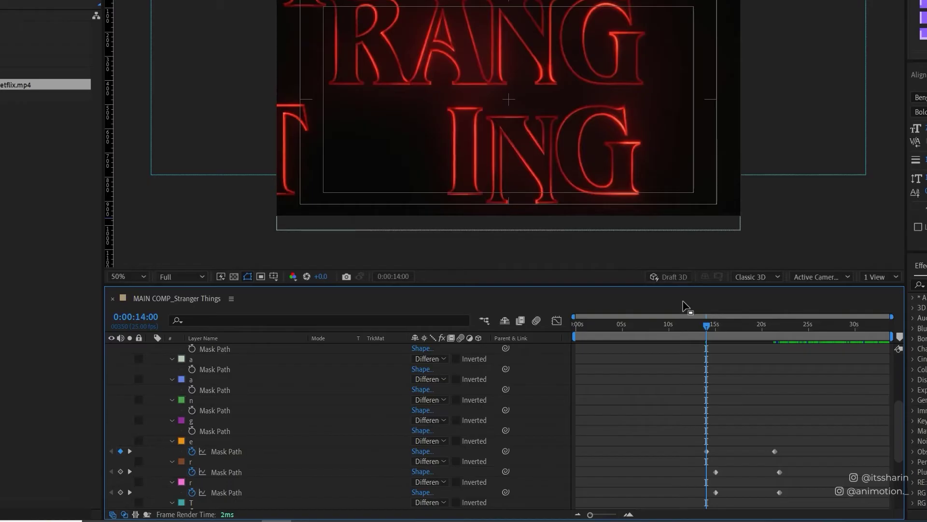
Scrub through the sequence to find when the first R of STRANGER travels into place
{"action": "left_click_drag", "start_coordinate": [713, 333], "coordinate": [742, 331]}
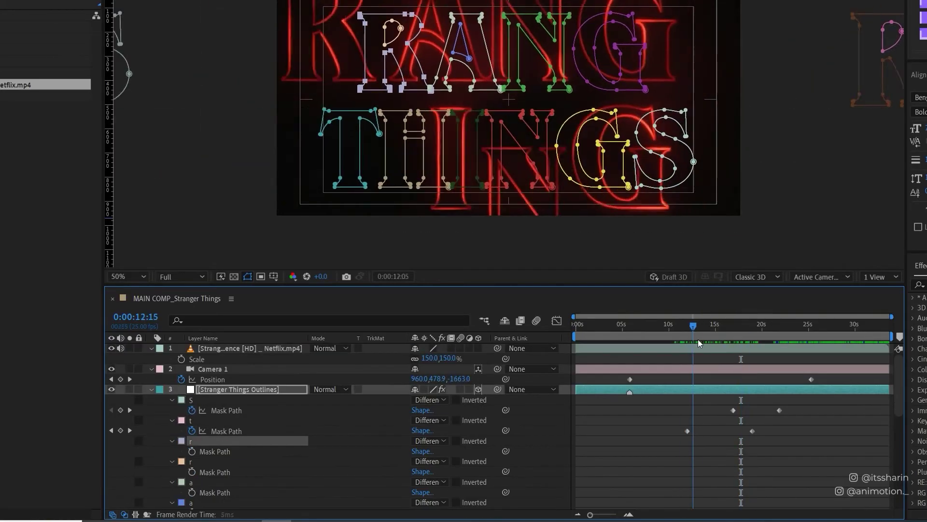
{"action": "left_click_drag", "start_coordinate": [697, 339], "coordinate": [654, 335]}
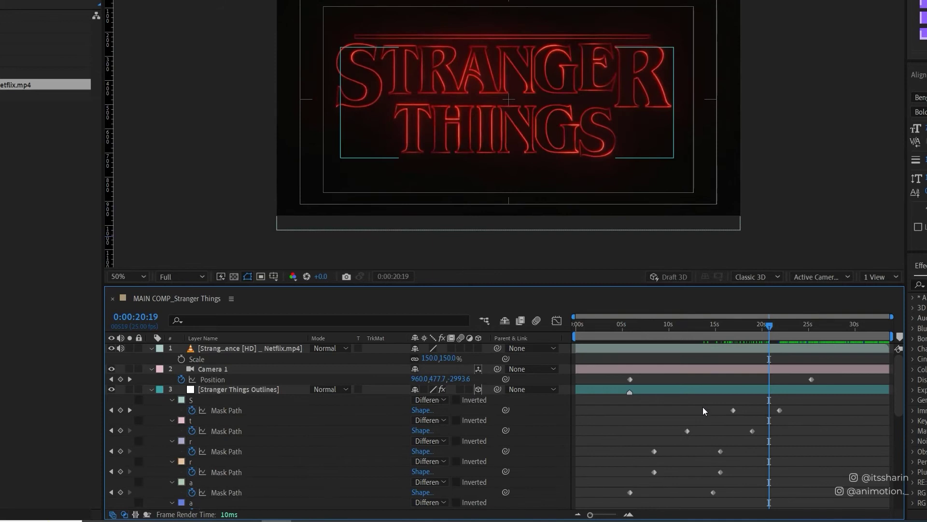
Set the scale of the reference title sequence video to 50%
{"action": "left_click", "coordinate": [703, 409]}
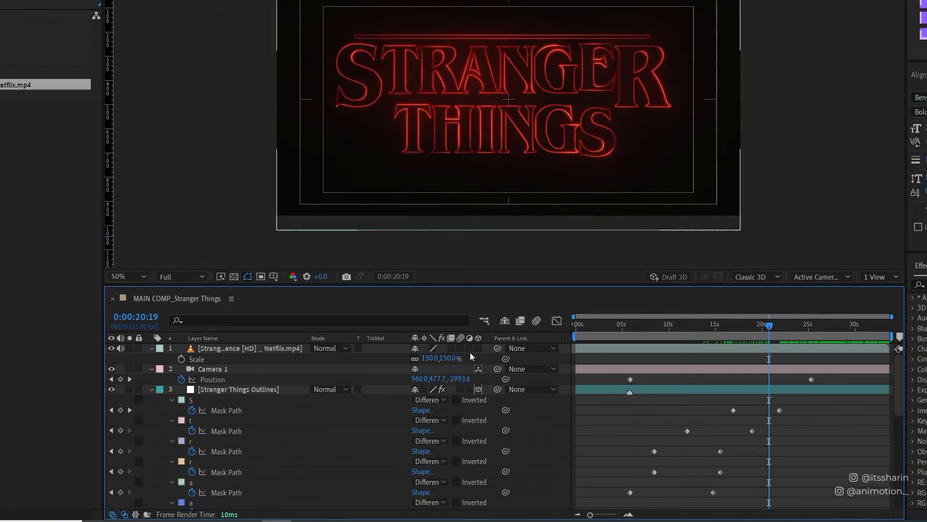
{"action": "left_click", "coordinate": [231, 349]}
{"action": "left_click", "coordinate": [430, 358]}
{"action": "type", "text": "50"}
{"action": "key", "text": "Return"}
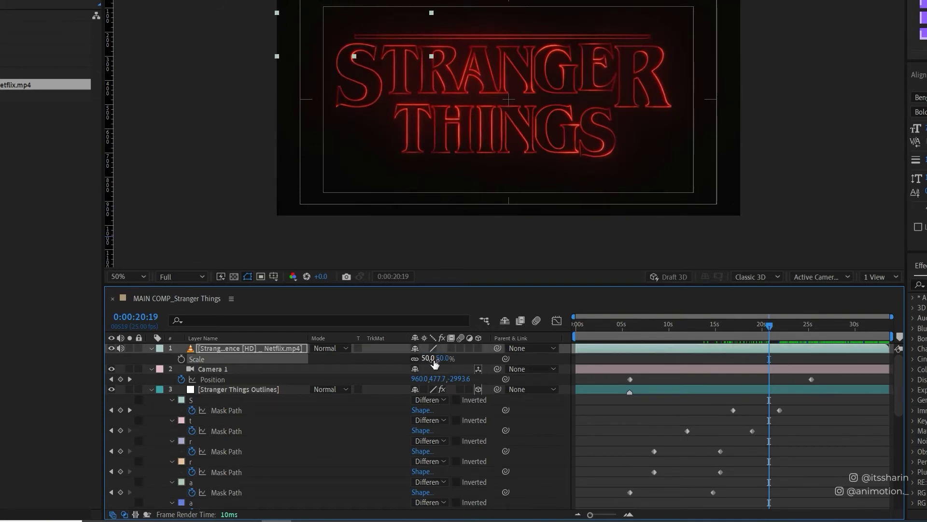
Go to the start of the camera move at 0:00:05:18 and set the reference video's opacity to 60%
{"action": "left_click", "coordinate": [743, 416]}
{"action": "left_click", "coordinate": [622, 325]}
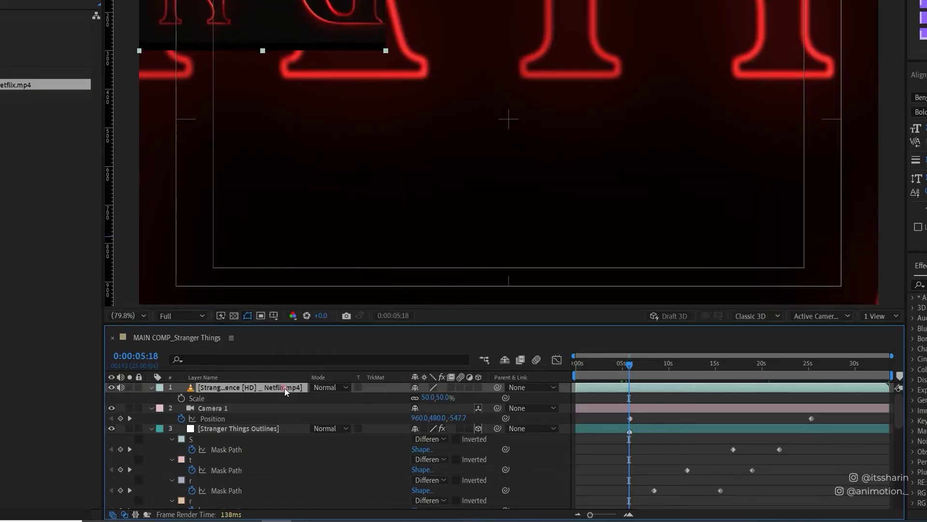
{"action": "left_click", "coordinate": [418, 398]}
{"action": "type", "text": "60"}
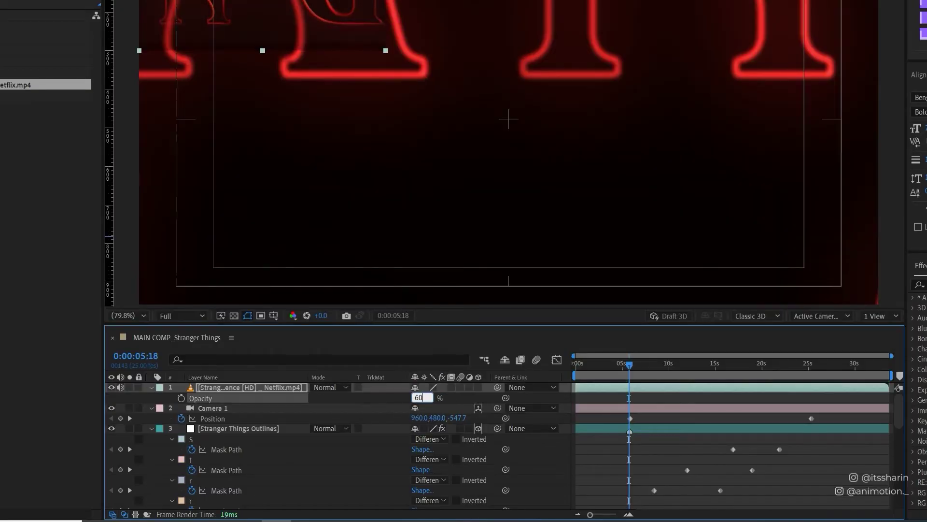
{"action": "left_click", "coordinate": [607, 467]}
Preview the title animation and end the work area at about 0:00:24
{"action": "key", "text": "space"}
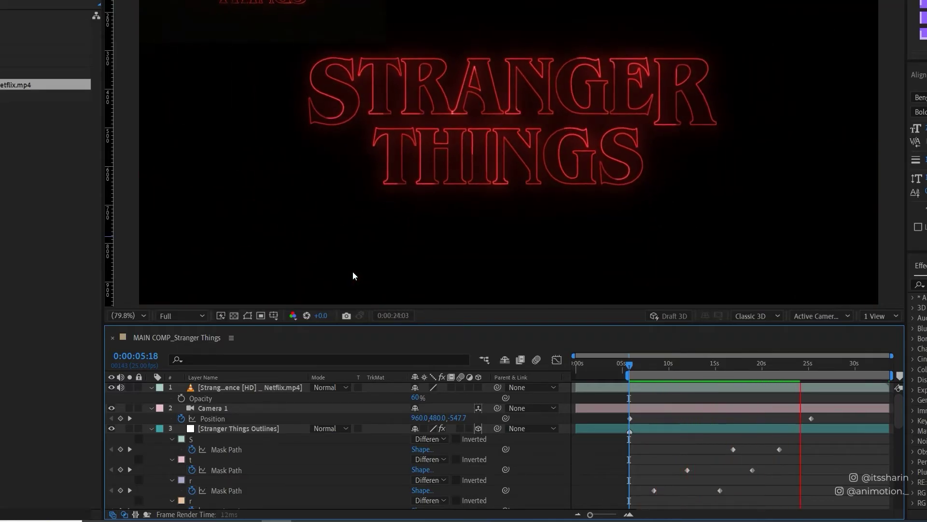
{"action": "key", "text": "space"}
{"action": "key", "text": "n"}
{"action": "key", "text": "space"}
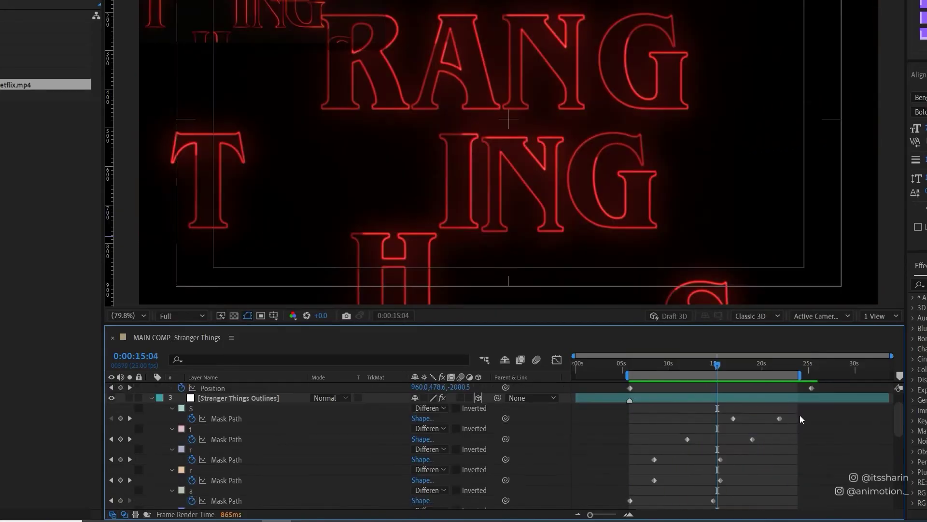
Apply Easy Ease to the final Mask Path keyframe of every letter mask in STRANGER THINGS
{"action": "left_click_drag", "start_coordinate": [800, 415], "coordinate": [744, 452]}
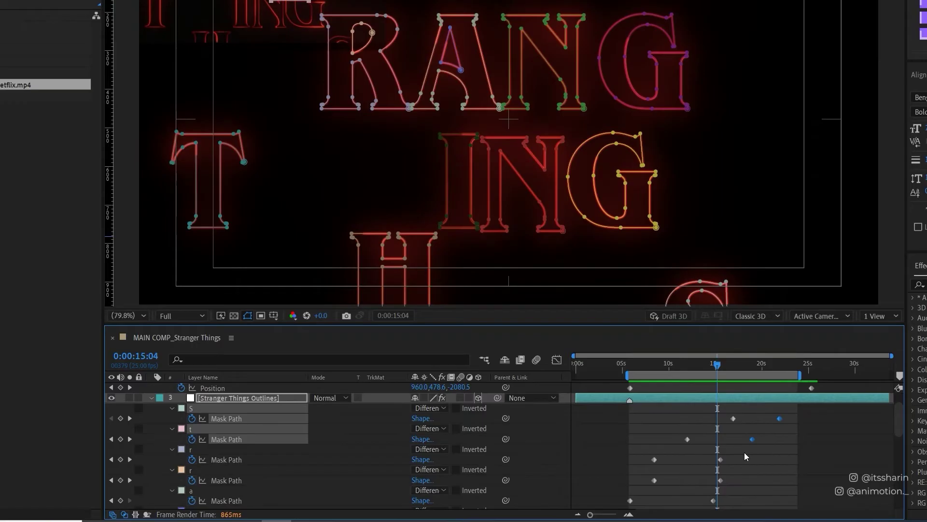
{"action": "key", "text": "F9"}
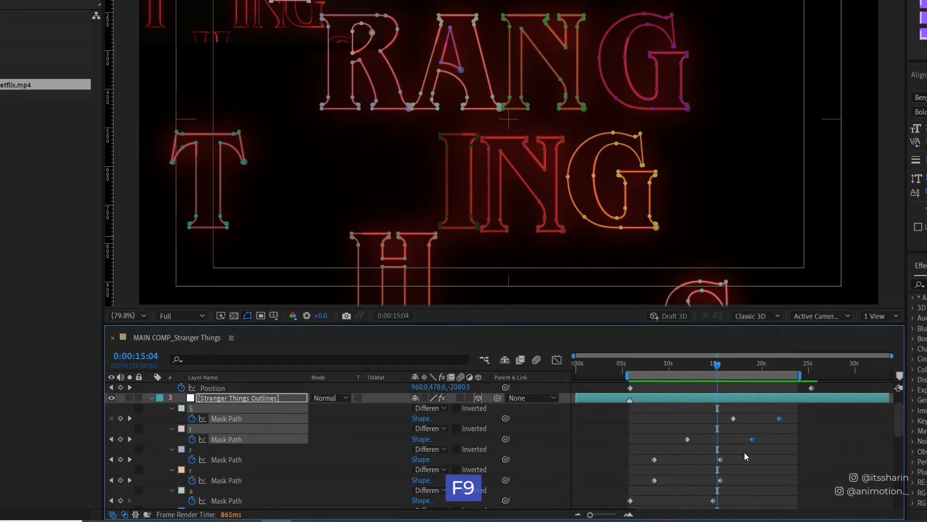
{"action": "left_click_drag", "start_coordinate": [744, 452], "coordinate": [707, 516]}
{"action": "key", "text": "F9"}
{"action": "scroll", "coordinate": [720, 502], "scroll_direction": "down", "scroll_amount": 3}
{"action": "left_click_drag", "start_coordinate": [696, 423], "coordinate": [758, 472]}
{"action": "key", "text": "F9"}
{"action": "scroll", "coordinate": [757, 472], "scroll_direction": "down", "scroll_amount": 2}
{"action": "left_click_drag", "start_coordinate": [748, 420], "coordinate": [778, 506]}
{"action": "key", "text": "F9"}
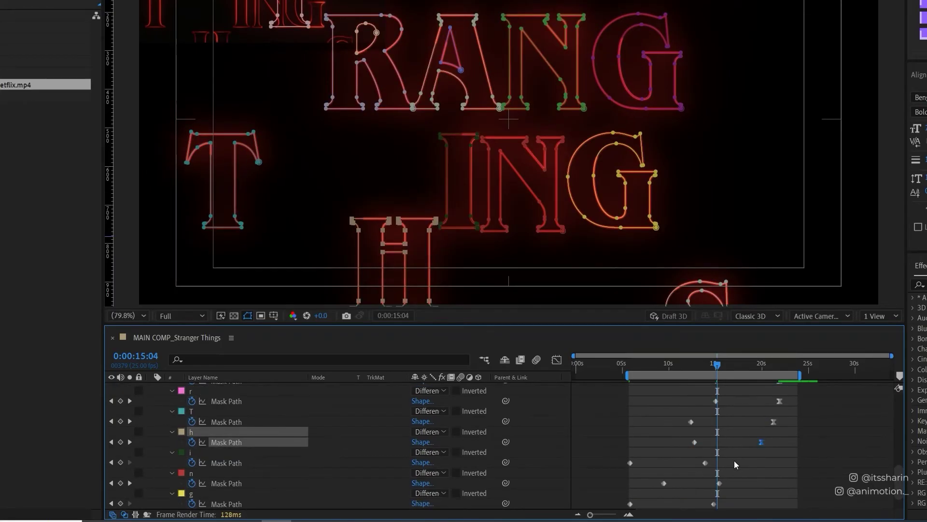
{"action": "left_click_drag", "start_coordinate": [735, 461], "coordinate": [703, 506]}
{"action": "key", "text": "F9"}
{"action": "scroll", "coordinate": [725, 497], "scroll_direction": "down", "scroll_amount": 1}
{"action": "left_click_drag", "start_coordinate": [770, 485], "coordinate": [788, 495]}
{"action": "key", "text": "F9"}
{"action": "left_click", "coordinate": [788, 494]}
Apply Easy Ease to the camera's first Position keyframe and shorten its outgoing handle in the speed graph
{"action": "left_click", "coordinate": [685, 368]}
{"action": "scroll", "coordinate": [780, 428], "scroll_direction": "up", "scroll_amount": 8}
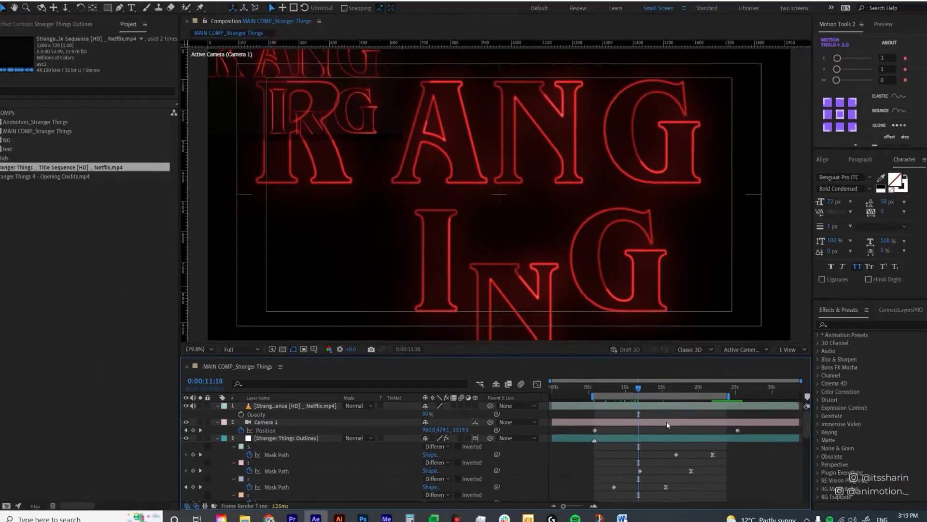
{"action": "left_click", "coordinate": [589, 427]}
{"action": "key", "text": "F9"}
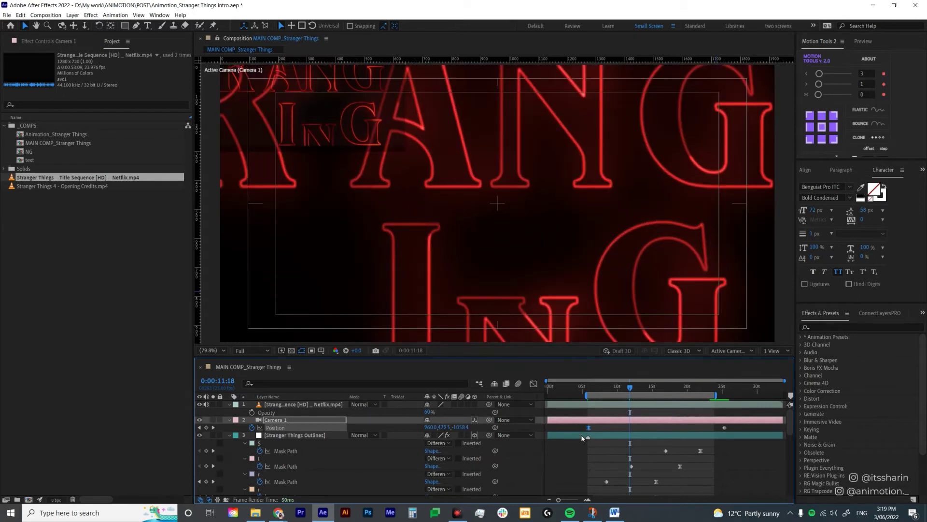
{"action": "left_click", "coordinate": [535, 384]}
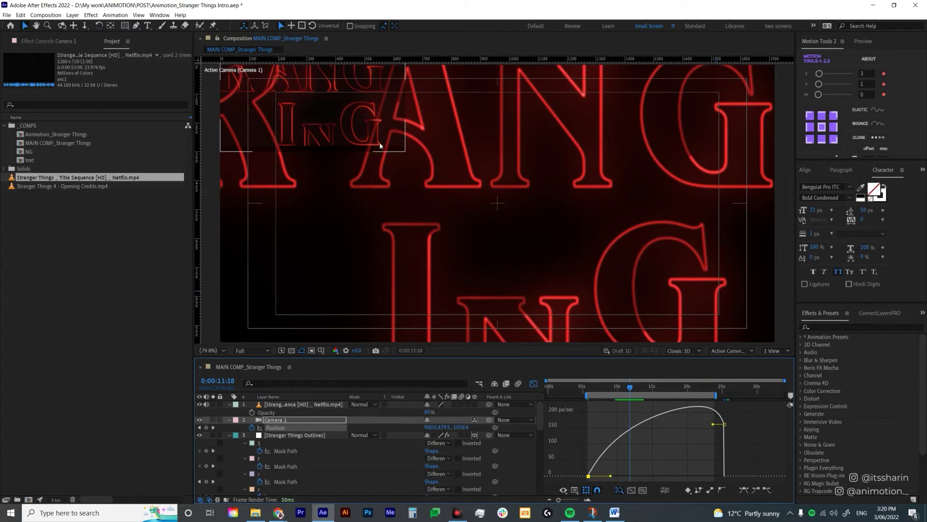
{"action": "left_click_drag", "start_coordinate": [612, 477], "coordinate": [602, 482]}
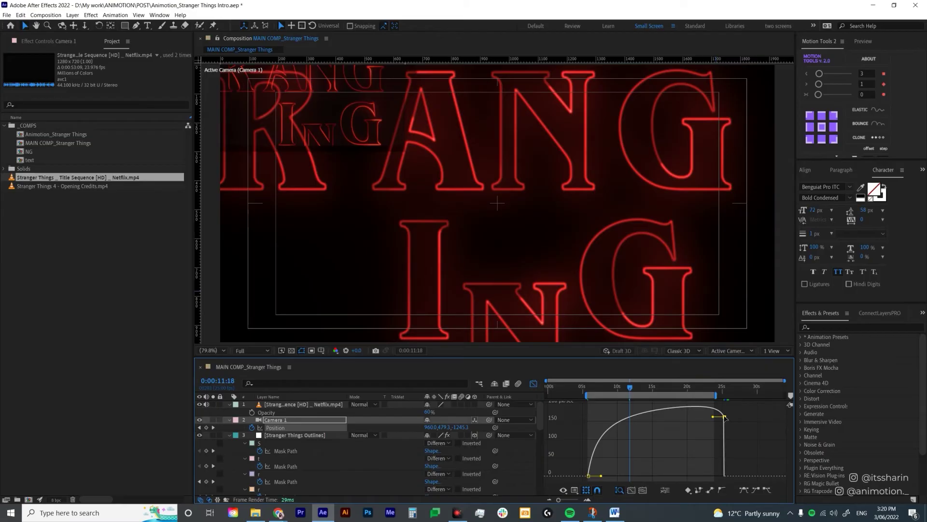
Ease the camera's speed curve at both ends, set the first keyframe's influence to about 31%, and preview the motion
{"action": "key", "text": "F9"}
{"action": "left_click_drag", "start_coordinate": [604, 476], "coordinate": [609, 478]}
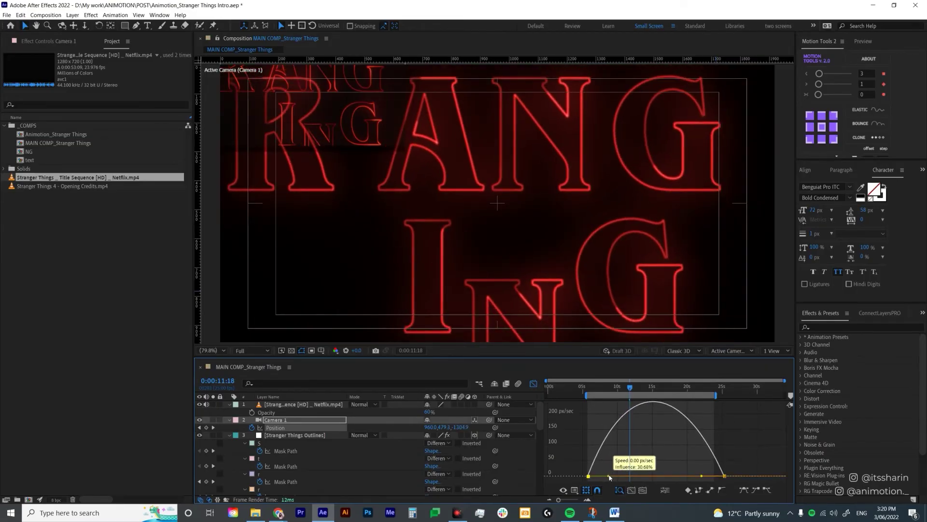
{"action": "key", "text": "space"}
At 0:00:25:01, select the Stranger Things Outlines layer and place vertical guides at the outer edges of the STRANGER outlines
{"action": "left_click_drag", "start_coordinate": [601, 413], "coordinate": [694, 410]}
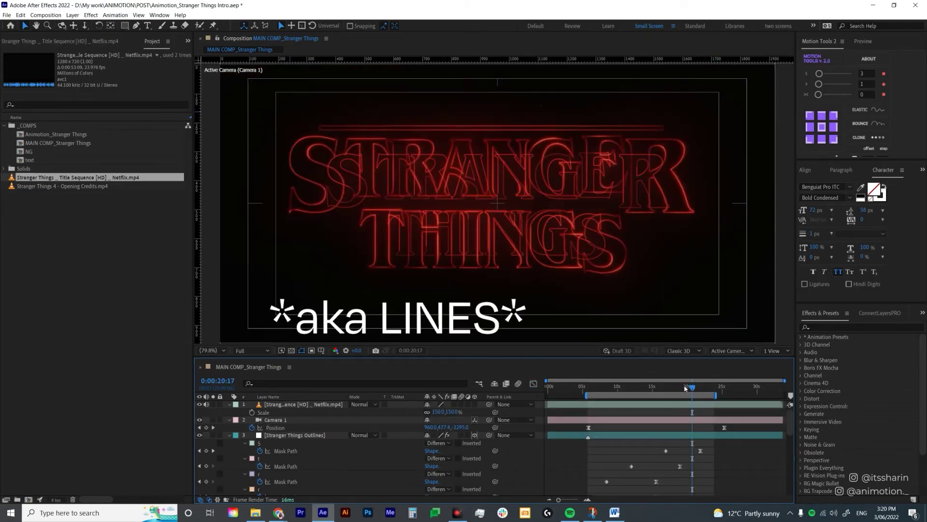
{"action": "left_click_drag", "start_coordinate": [685, 388], "coordinate": [721, 395]}
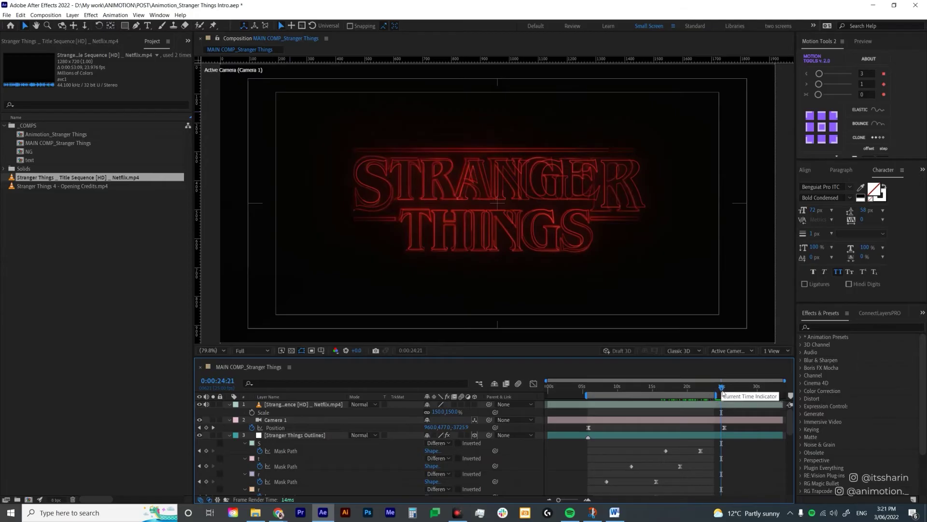
{"action": "left_click_drag", "start_coordinate": [722, 391], "coordinate": [723, 391]}
{"action": "left_click", "coordinate": [710, 437]}
{"action": "left_click", "coordinate": [125, 26]}
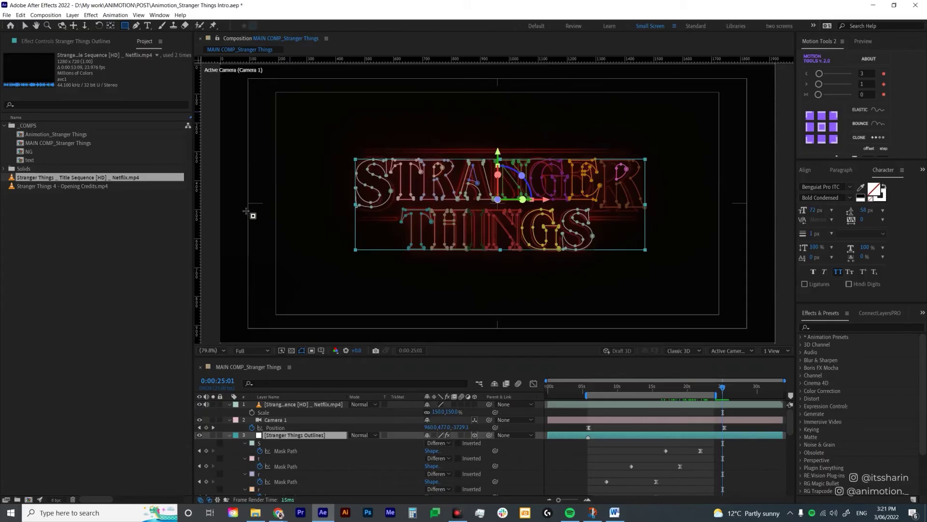
{"action": "left_click_drag", "start_coordinate": [195, 213], "coordinate": [355, 223]}
{"action": "left_click_drag", "start_coordinate": [212, 232], "coordinate": [645, 242]}
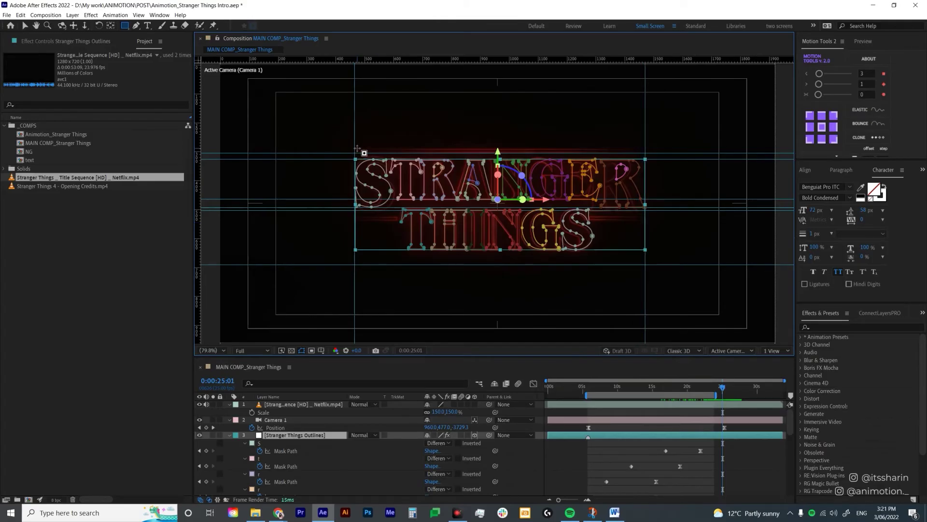
Draw a thin rectangular mask above STRANGER, spanning the full width of the word
{"action": "left_click_drag", "start_coordinate": [355, 151], "coordinate": [645, 145]}
{"action": "key", "text": "."}
{"action": "key", "text": "g"}
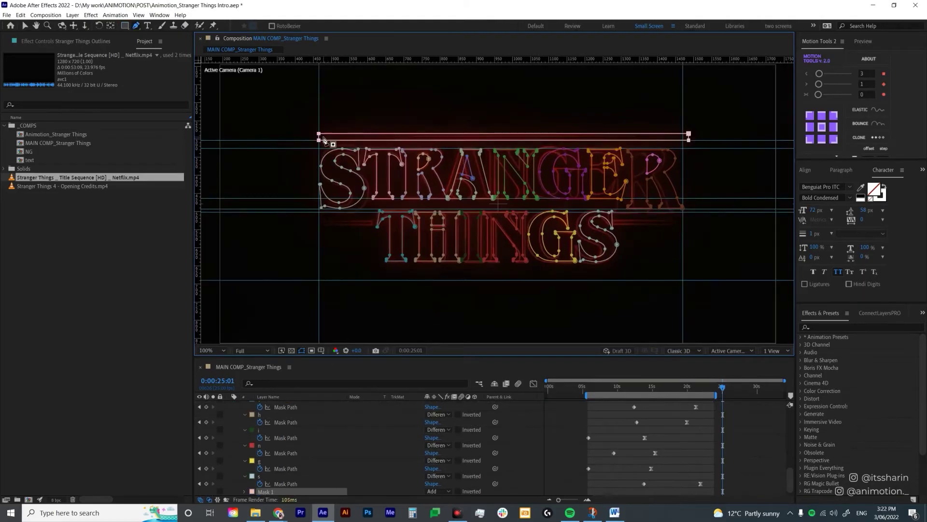
{"action": "scroll", "coordinate": [503, 140], "scroll_direction": "up", "scroll_amount": 1}
{"action": "left_click_drag", "start_coordinate": [504, 124], "coordinate": [505, 131]}
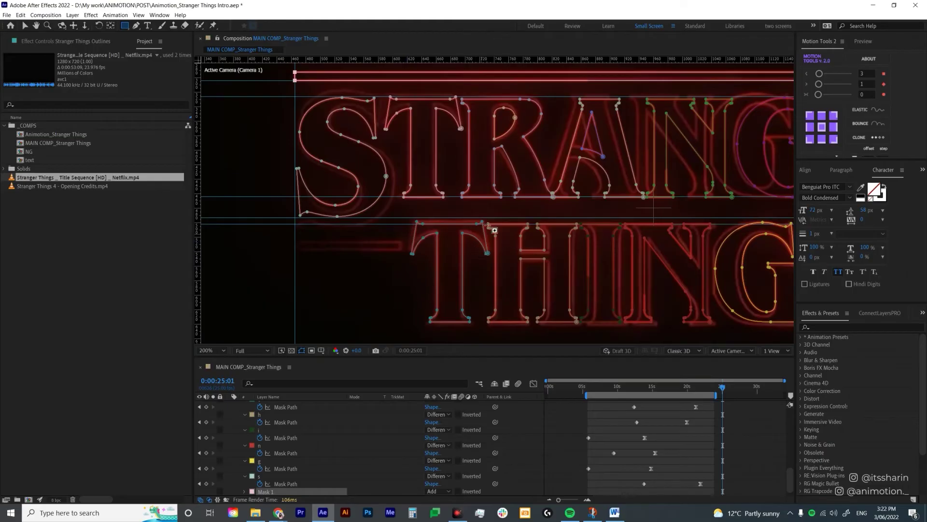
Solo the reference video at 100% opacity and add a horizontal guide along the bottom of the short line beside THINGS
{"action": "scroll", "coordinate": [316, 465], "scroll_direction": "up", "scroll_amount": 5}
{"action": "scroll", "coordinate": [316, 463], "scroll_direction": "up", "scroll_amount": 3}
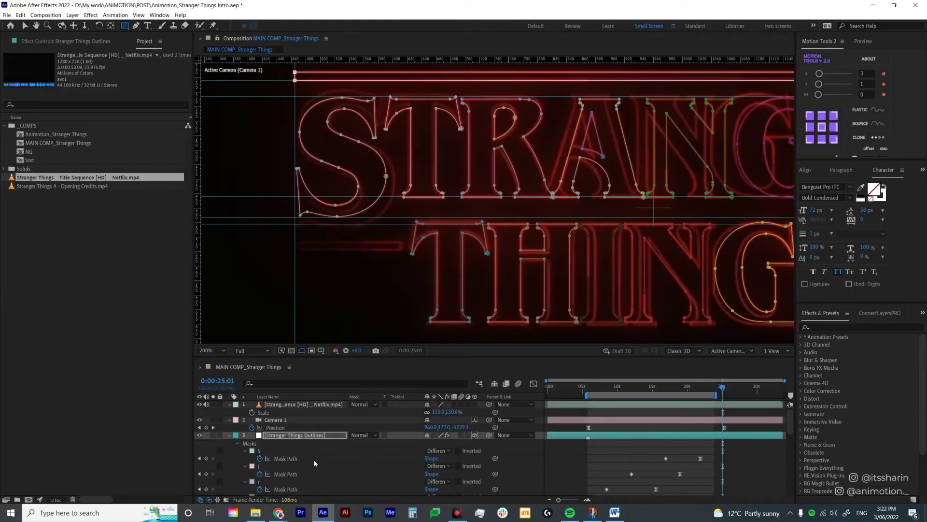
{"action": "left_click", "coordinate": [213, 404]}
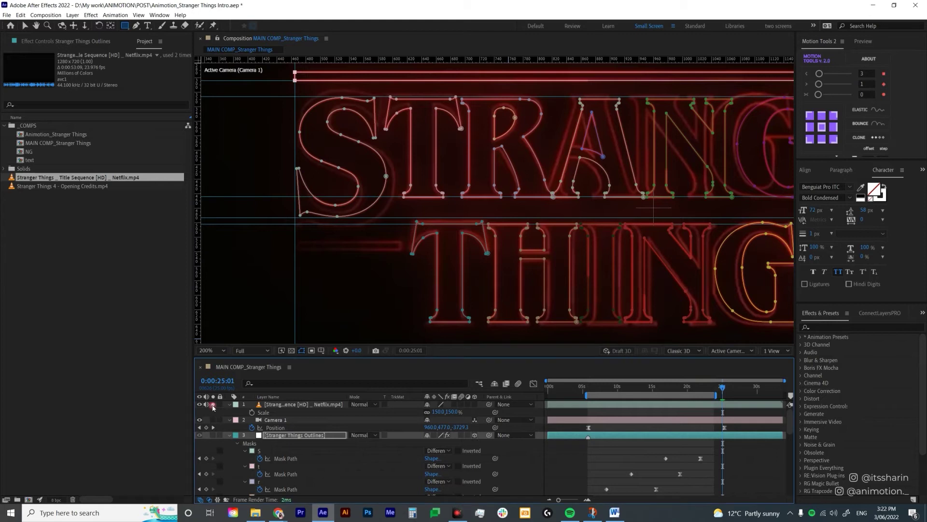
{"action": "left_click", "coordinate": [316, 408]}
{"action": "key", "text": "t"}
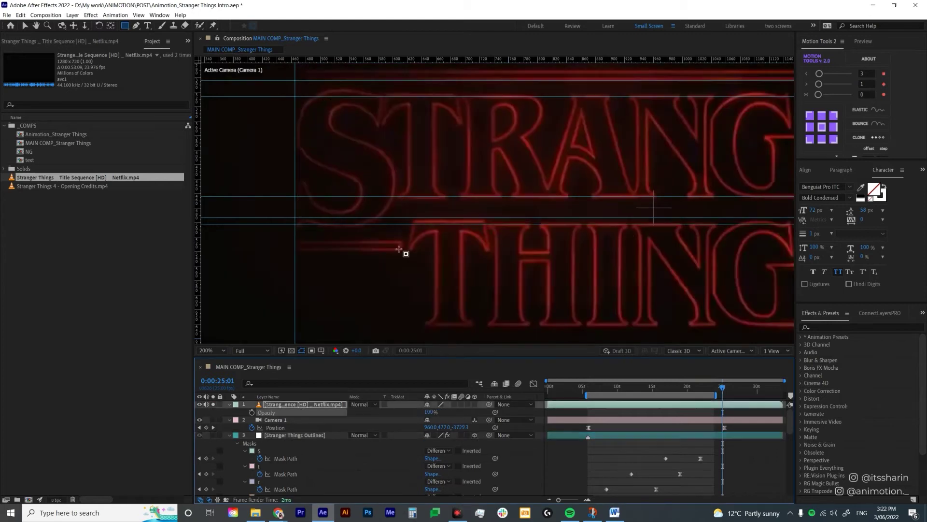
{"action": "left_click_drag", "start_coordinate": [422, 59], "coordinate": [428, 250]}
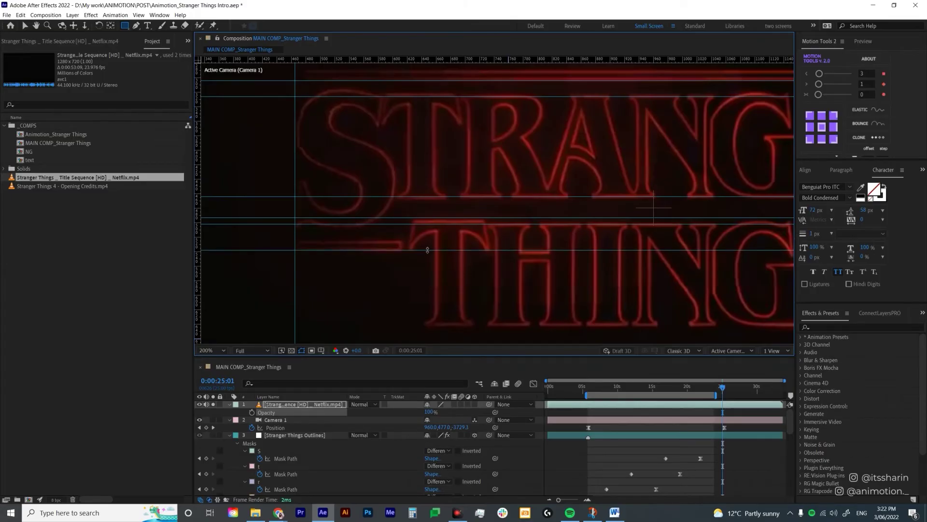
Align the new guide with the lower tips of the T's serifs in THINGS and restore the reference video at 61% opacity
{"action": "left_click", "coordinate": [200, 404]}
{"action": "key", "text": "v"}
{"action": "left_click", "coordinate": [125, 27]}
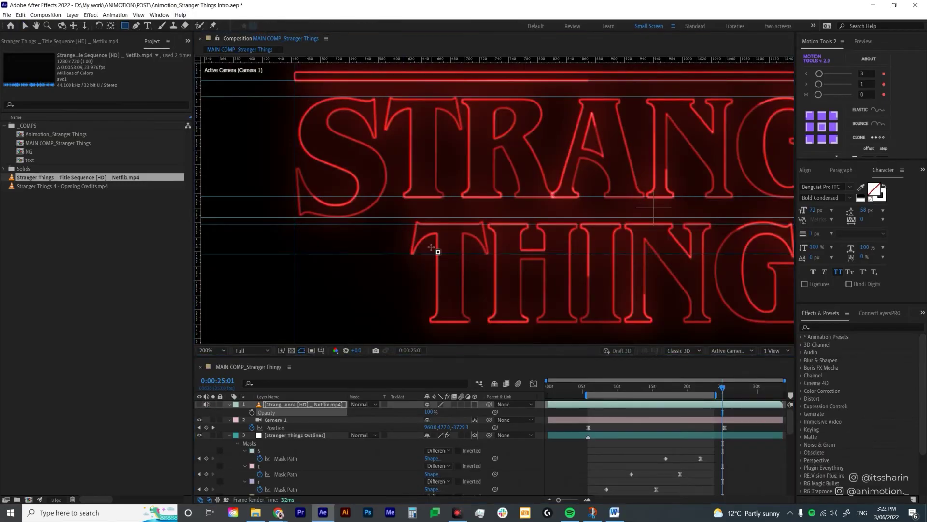
{"action": "key", "text": "ctrl+z"}
{"action": "key", "text": "ctrl+z"}
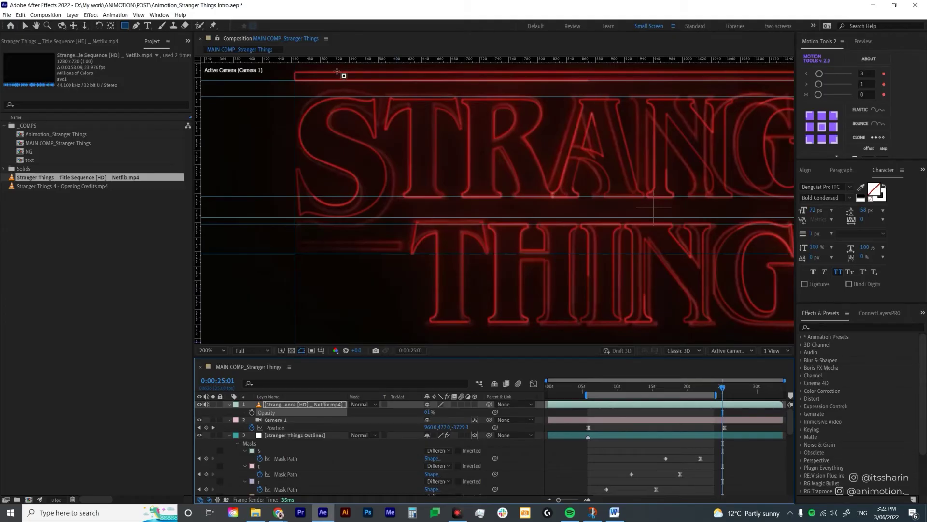
Rename the thin rectangular mask above STRANGER as LINE01
{"action": "scroll", "coordinate": [318, 473], "scroll_direction": "down", "scroll_amount": 8}
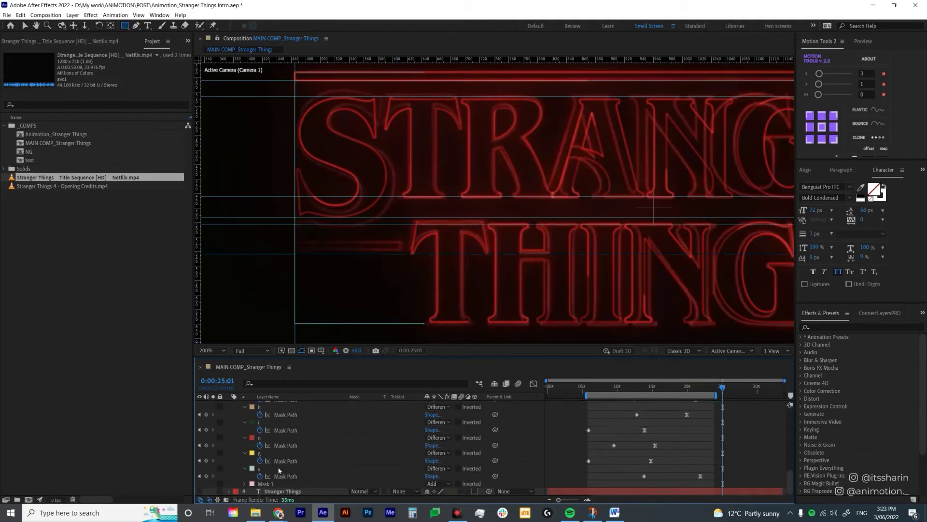
{"action": "left_click", "coordinate": [290, 483]}
{"action": "key", "text": "Return"}
{"action": "type", "text": "Li"}
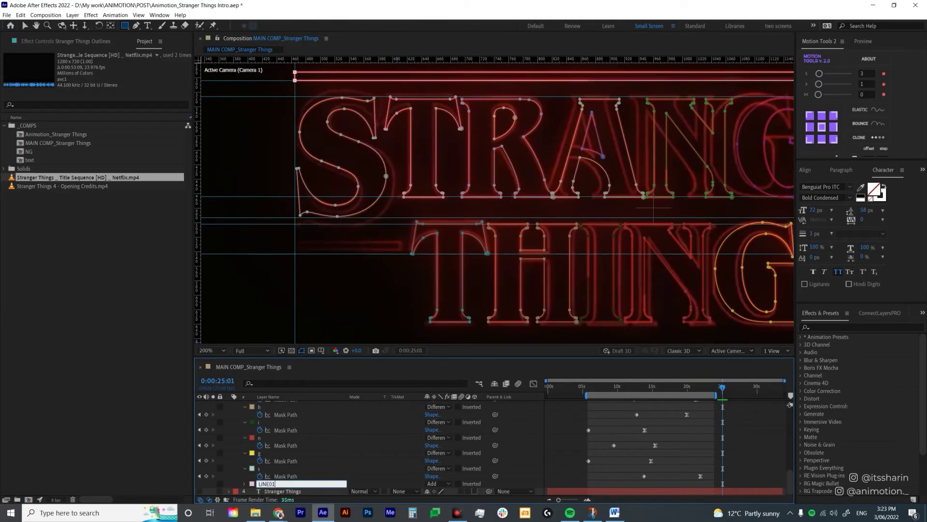
{"action": "key", "text": "Return"}
Duplicate the LINE01 mask and move the copy down across THINGS, resting on the guide at the T's serif tips
{"action": "key", "text": "ctrl+d"}
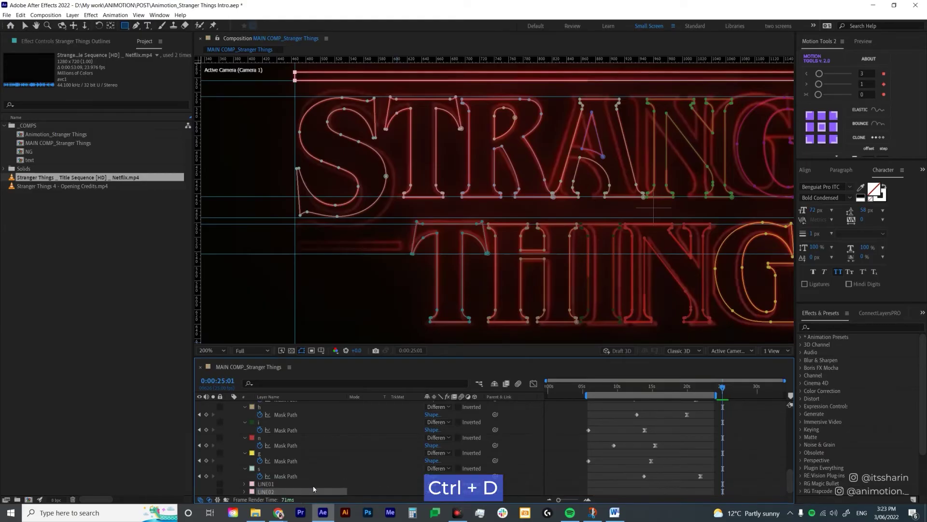
{"action": "key", "text": "g"}
{"action": "key", "text": "v"}
{"action": "left_click_drag", "start_coordinate": [315, 79], "coordinate": [310, 249]}
{"action": "key", "text": "comma"}
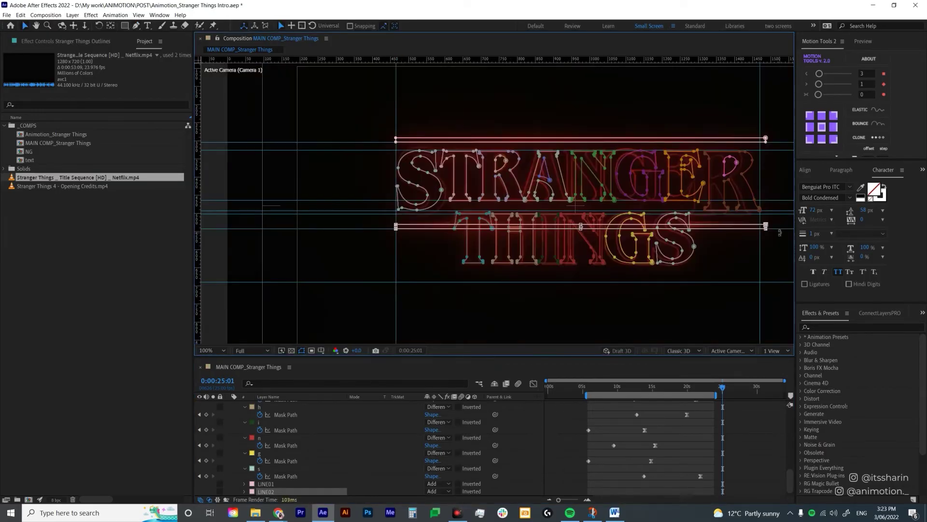
Shorten the LINE02 mask to fit the gap before the T of THINGS and place a duplicate after the S
{"action": "left_click_drag", "start_coordinate": [766, 226], "coordinate": [447, 243]}
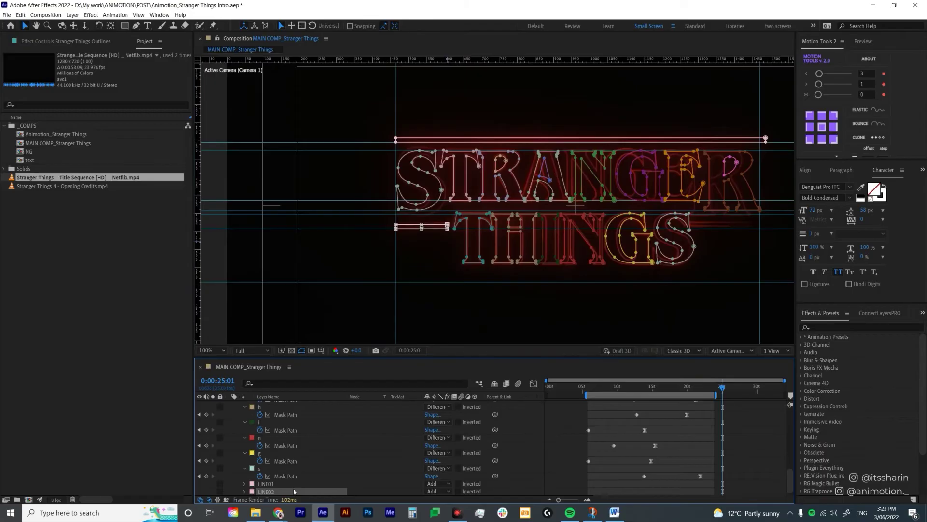
{"action": "left_click", "coordinate": [495, 278]}
{"action": "double_click", "coordinate": [447, 225]}
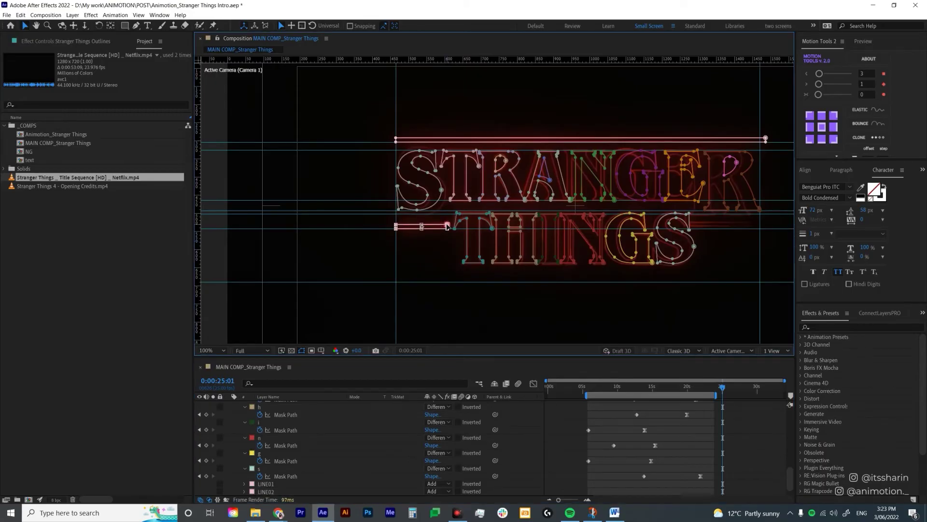
{"action": "left_click_drag", "start_coordinate": [439, 228], "coordinate": [736, 226]}
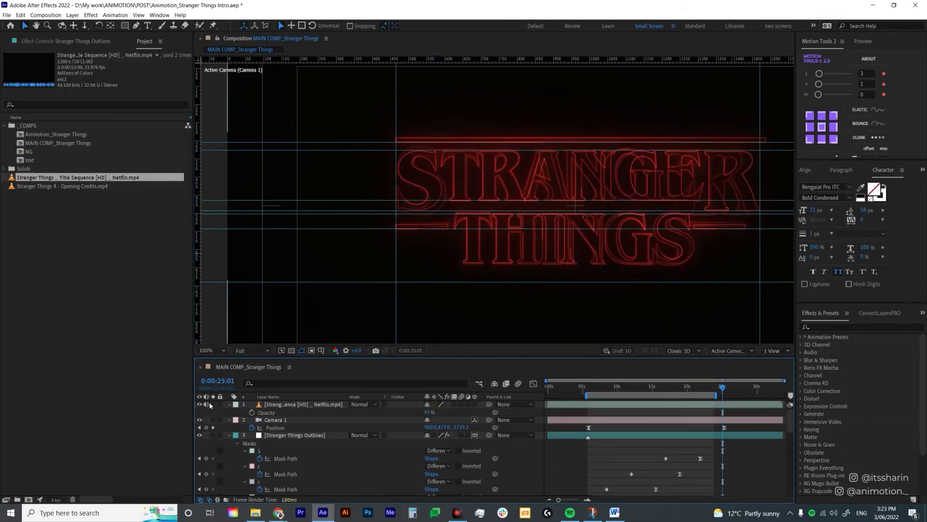
Move to 0:00:22:10 and hide the reference video and the guides to view the title alone
{"action": "left_click", "coordinate": [212, 404]}
{"action": "left_click", "coordinate": [212, 404]}
{"action": "left_click_drag", "start_coordinate": [347, 286], "coordinate": [381, 285]}
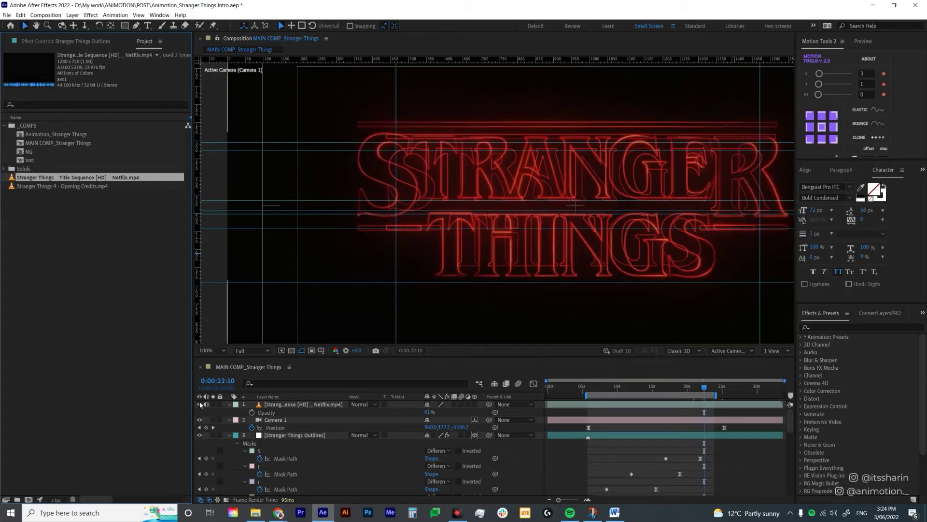
{"action": "left_click", "coordinate": [200, 404]}
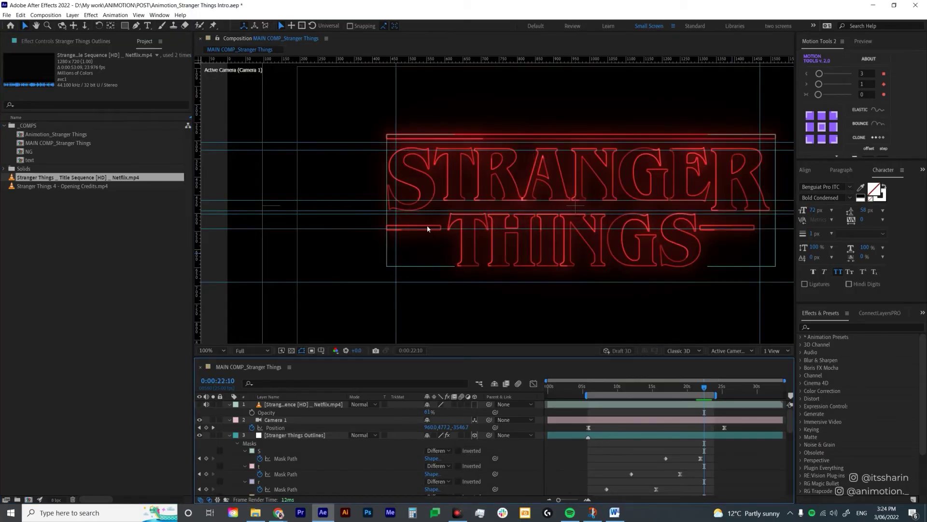
{"action": "key", "text": "ctrl+semicolon"}
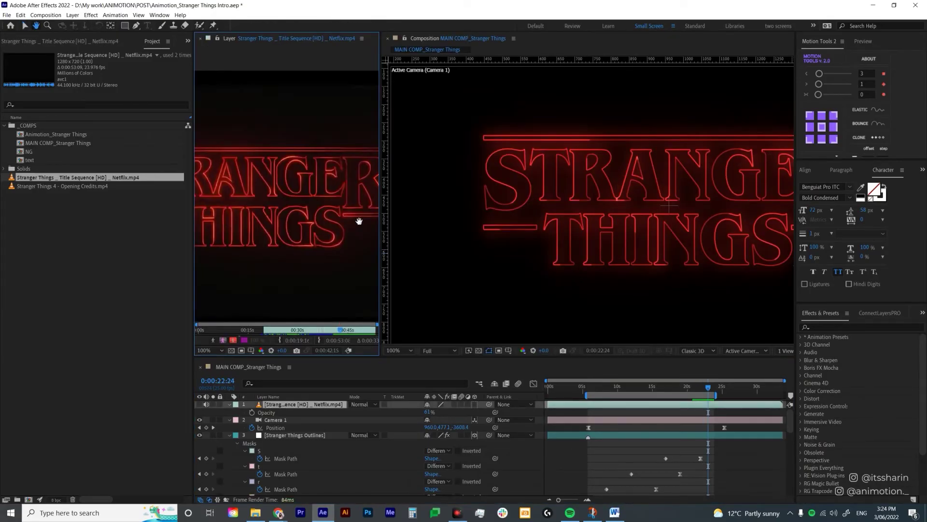
Using the reference video for comparison, nudge the N mask of STRANGER left toward the A at its 0:00:14:18 keyframe
{"action": "left_click_drag", "start_coordinate": [707, 209], "coordinate": [589, 218]}
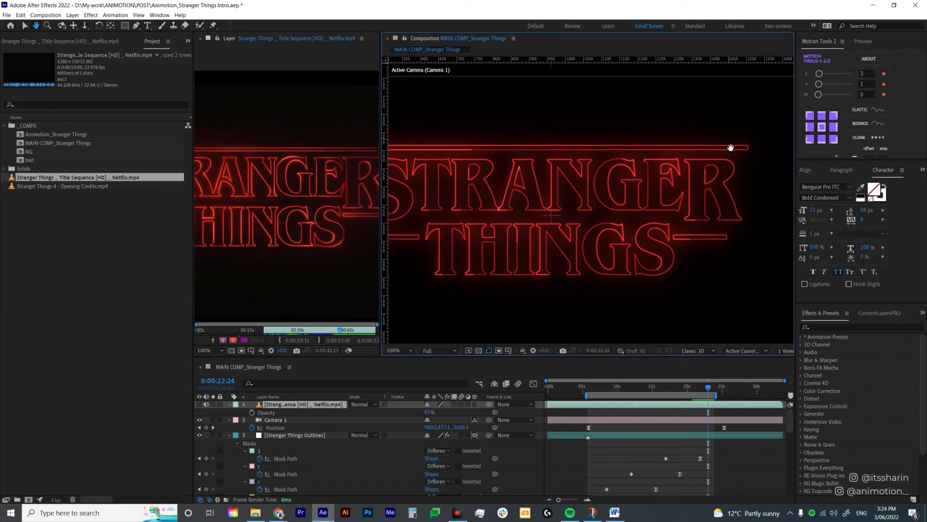
{"action": "scroll", "coordinate": [300, 212], "scroll_direction": "down", "scroll_amount": 2}
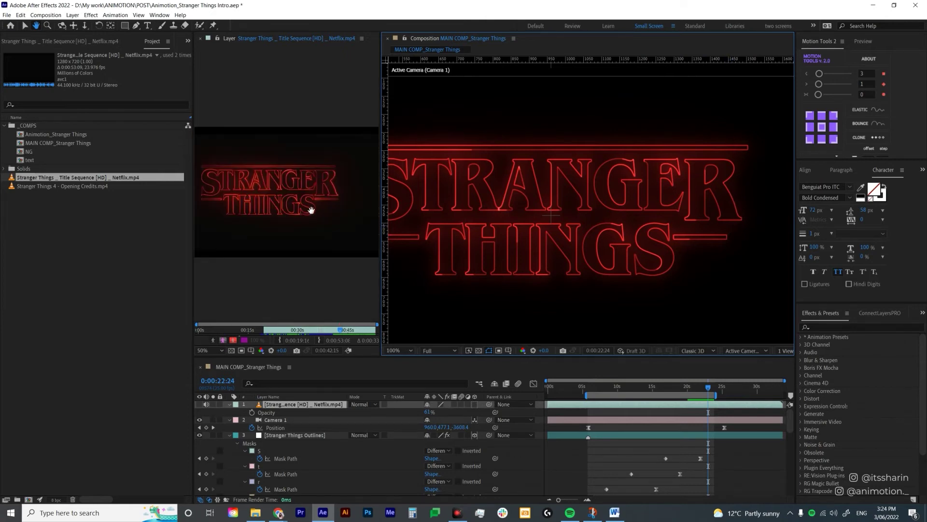
{"action": "scroll", "coordinate": [311, 210], "scroll_direction": "up", "scroll_amount": 2}
{"action": "key", "text": "v"}
{"action": "left_click", "coordinate": [559, 196]}
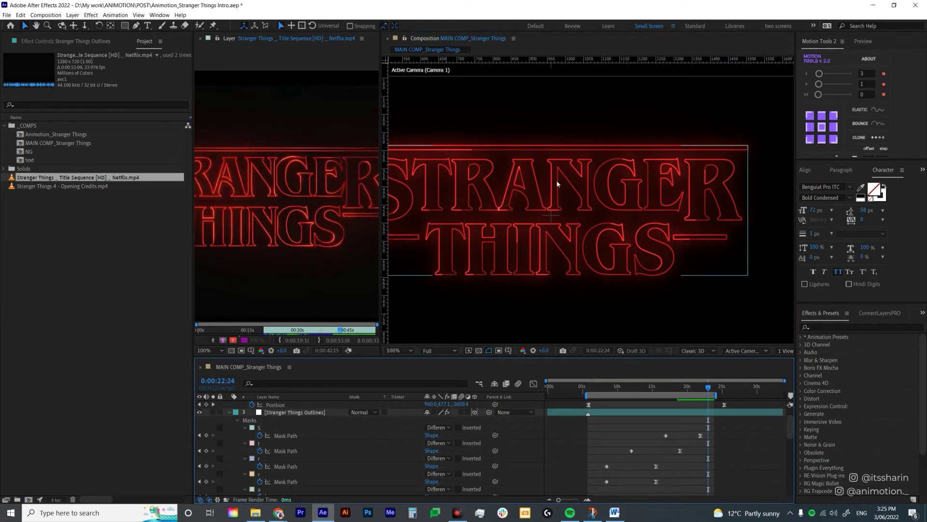
{"action": "scroll", "coordinate": [341, 458], "scroll_direction": "down", "scroll_amount": 3}
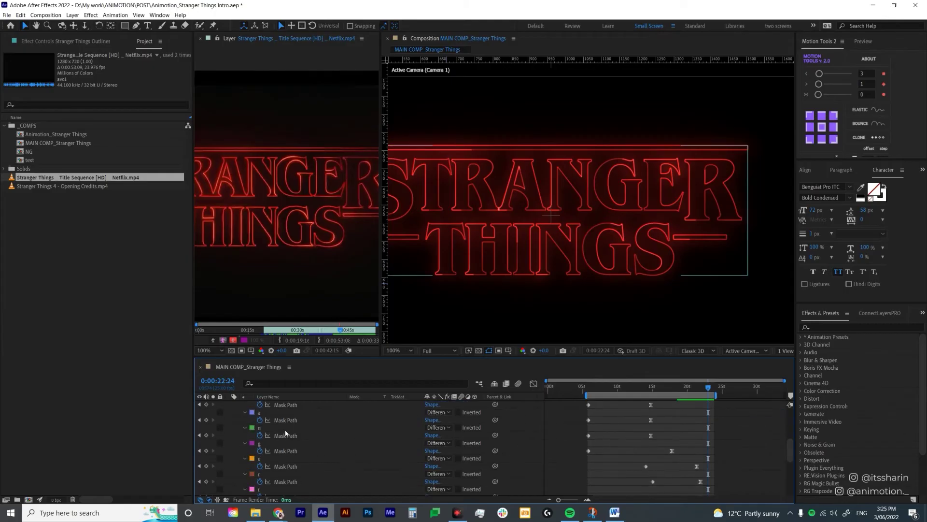
{"action": "left_click", "coordinate": [285, 428]}
{"action": "left_click", "coordinate": [653, 387]}
{"action": "key", "text": "j"}
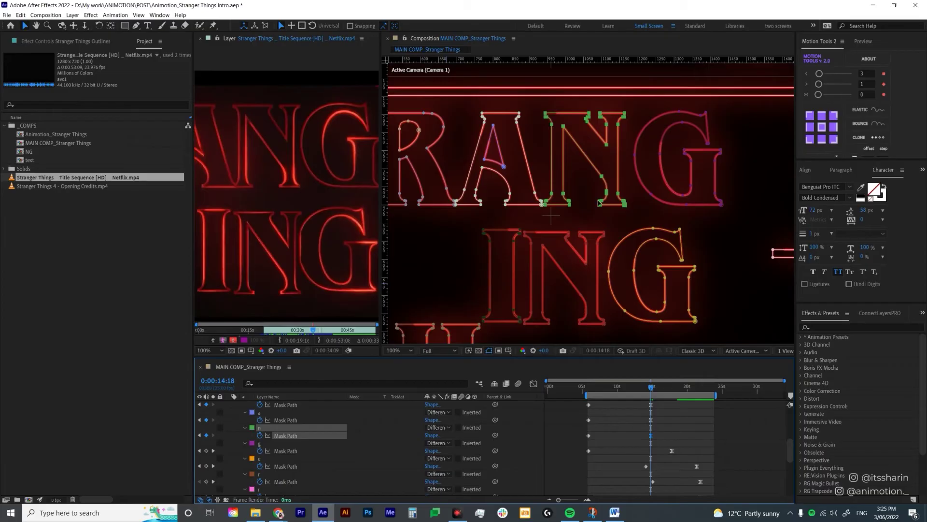
{"action": "double_click", "coordinate": [601, 207]}
{"action": "key", "text": "Left"}
{"action": "key", "text": "Left"}
{"action": "key", "text": "Left"}
{"action": "key", "text": "Left"}
{"action": "key", "text": "Left"}
{"action": "key", "text": "Left"}
{"action": "key", "text": "Left"}
{"action": "key", "text": "Left"}
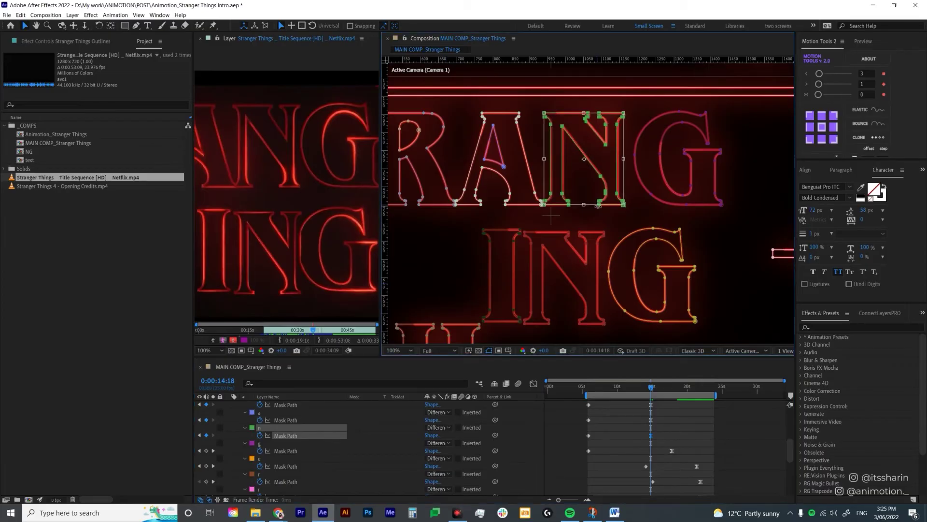
{"action": "left_click", "coordinate": [612, 419]}
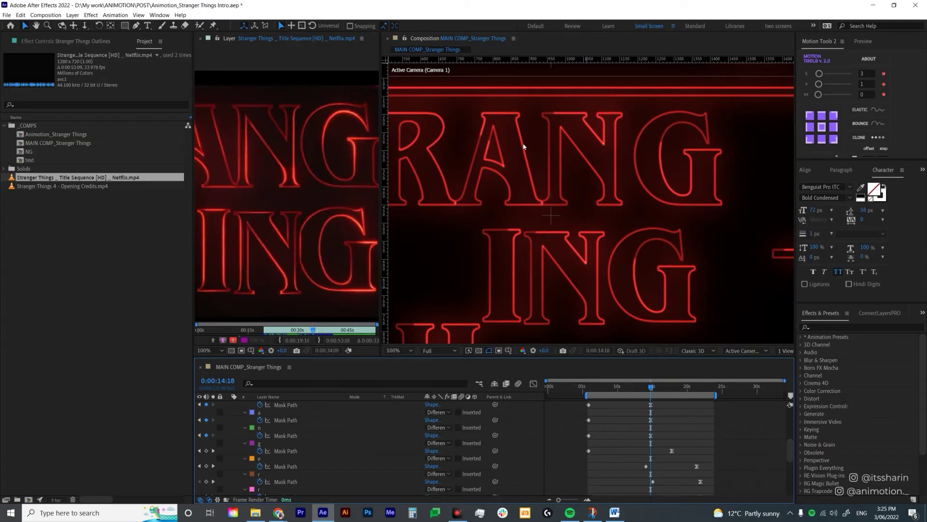
Nudge the G mask of STRANGER left toward the N at its 0:00:17:19 keyframe
{"action": "left_click", "coordinate": [271, 443]}
{"action": "left_click", "coordinate": [213, 451]}
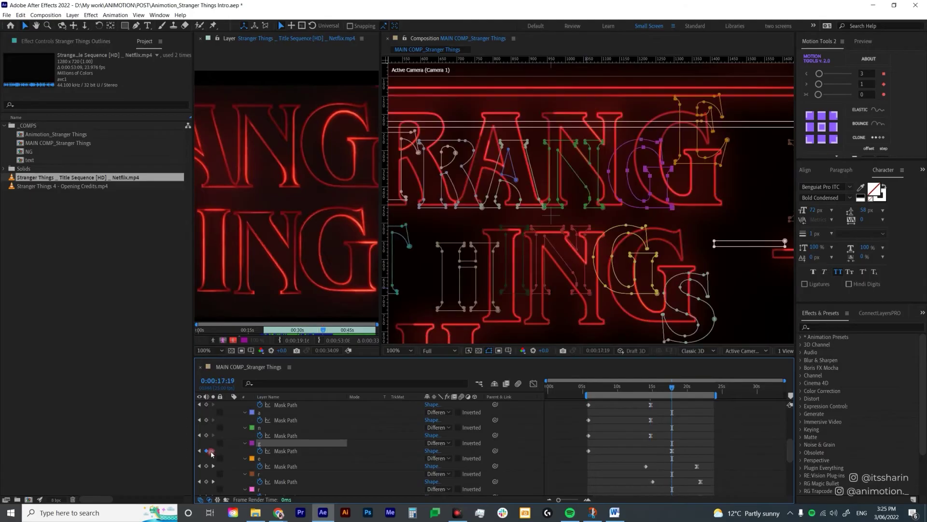
{"action": "left_click", "coordinate": [672, 451]}
{"action": "double_click", "coordinate": [673, 208]}
{"action": "key", "text": "shift+Left"}
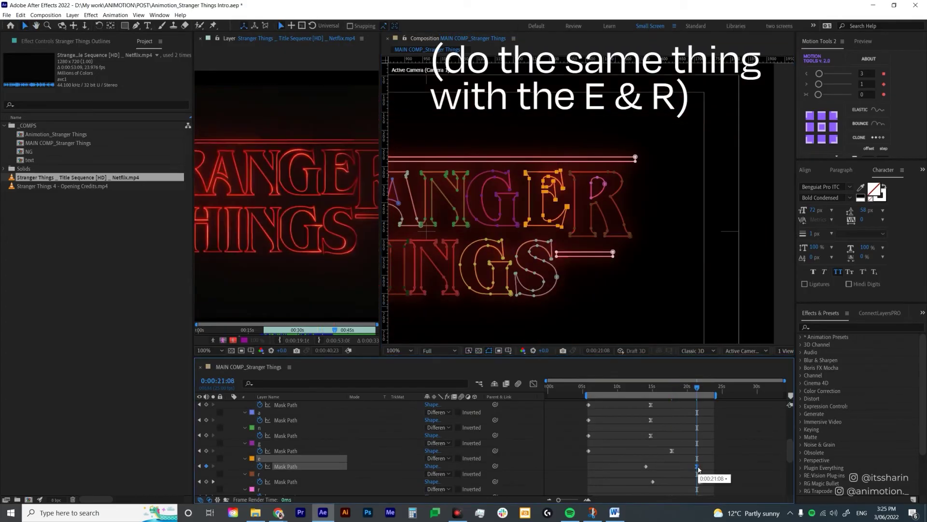
Nudge the E mask of STRANGER left at its 0:00:21:08 keyframe and the R at its 0:00:21:21 keyframe
{"action": "key", "text": "shift+Left"}
{"action": "key", "text": "shift+Left"}
{"action": "key", "text": "."}
{"action": "left_click", "coordinate": [707, 472]}
{"action": "scroll", "coordinate": [703, 466], "scroll_direction": "down", "scroll_amount": 1}
{"action": "key", "text": "k"}
{"action": "left_click_drag", "start_coordinate": [713, 453], "coordinate": [692, 477]}
{"action": "key", "text": "shift+Left"}
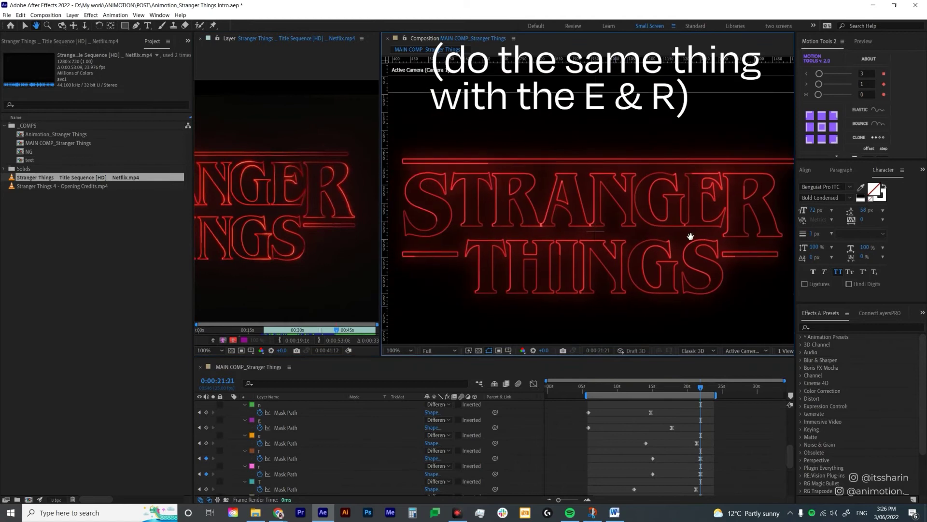
Nudge the G mask of STRANGER further left at 0:00:17:19 so its curve overlaps the N's foot as in the reference
{"action": "left_click_drag", "start_coordinate": [690, 236], "coordinate": [614, 246]}
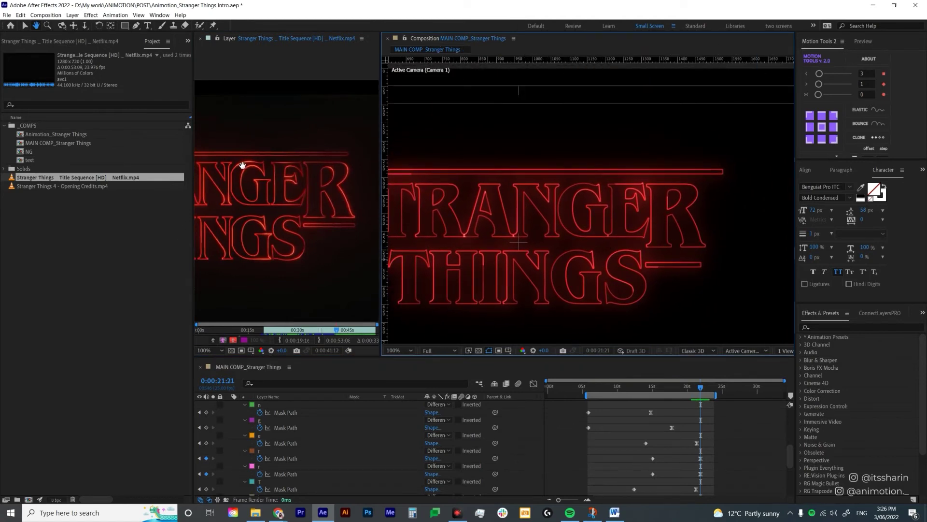
{"action": "scroll", "coordinate": [241, 201], "scroll_direction": "up", "scroll_amount": 1}
{"action": "left_click_drag", "start_coordinate": [231, 193], "coordinate": [302, 193]}
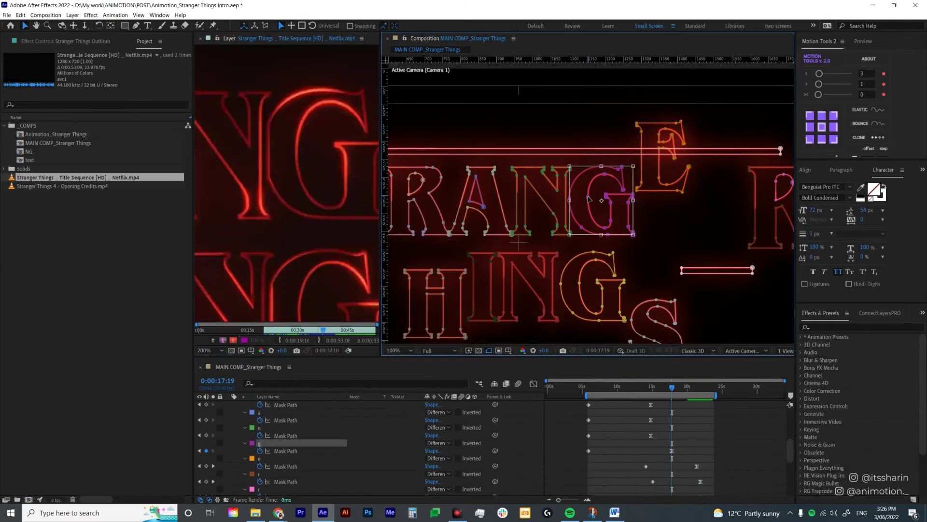
{"action": "key", "text": "shift+Left"}
{"action": "key", "text": "shift+Left"}
{"action": "key", "text": "shift+Right"}
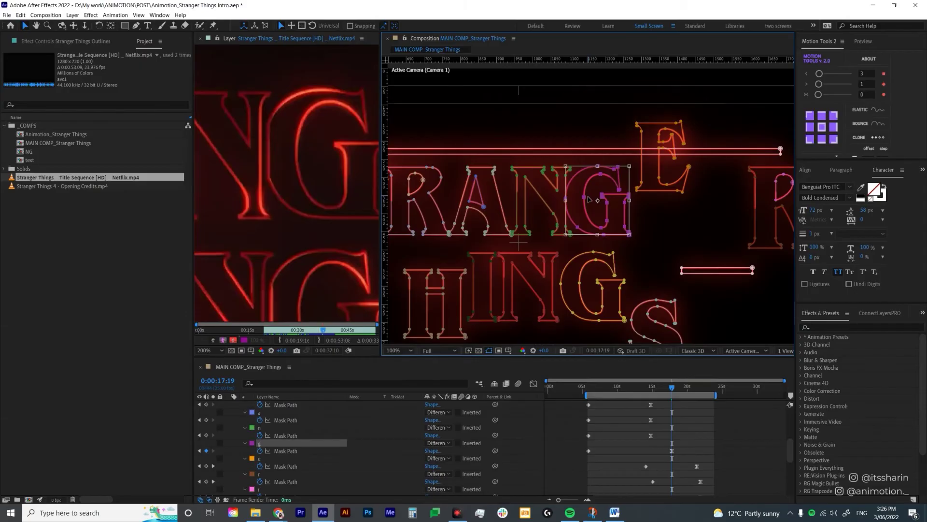
Change the mask colour of the G in STRANGER to white
{"action": "scroll", "coordinate": [592, 200], "scroll_direction": "up", "scroll_amount": 2}
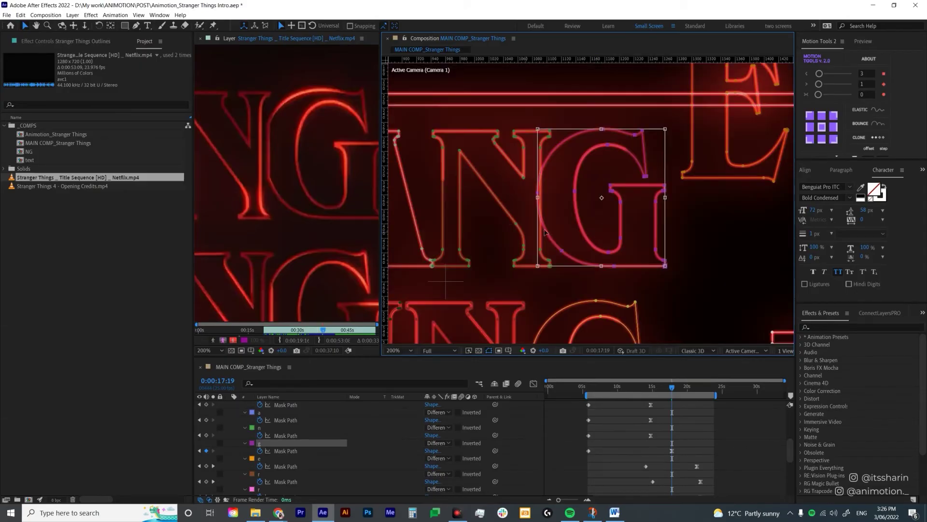
{"action": "key", "text": "g"}
{"action": "scroll", "coordinate": [513, 213], "scroll_direction": "up", "scroll_amount": 2}
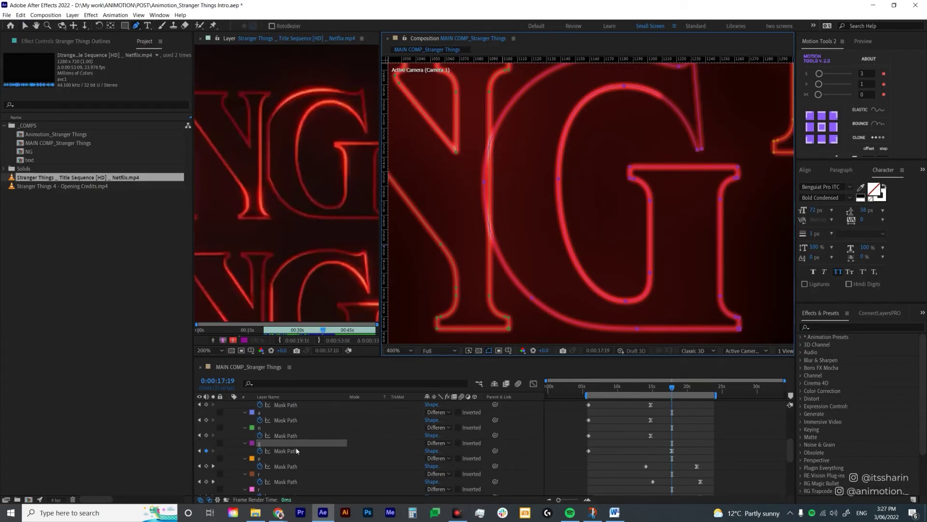
{"action": "left_click", "coordinate": [251, 443]}
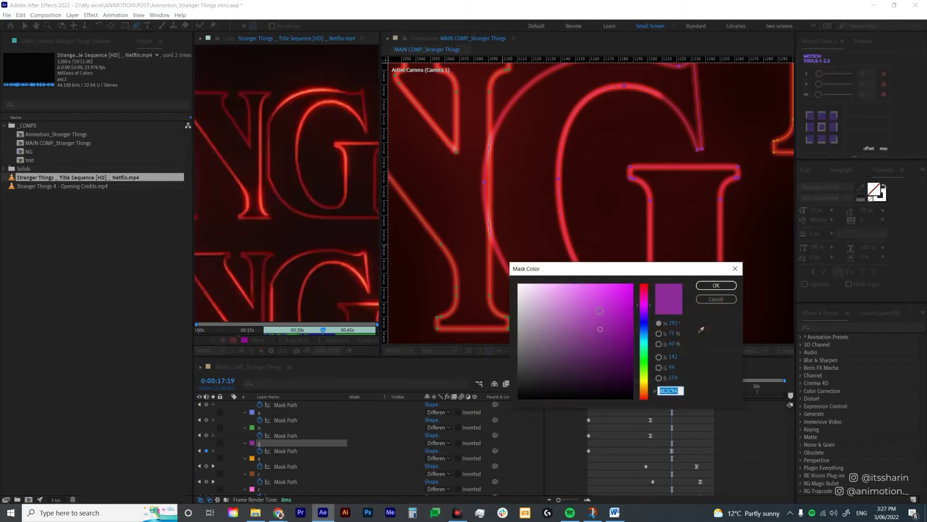
{"action": "left_click", "coordinate": [716, 285]}
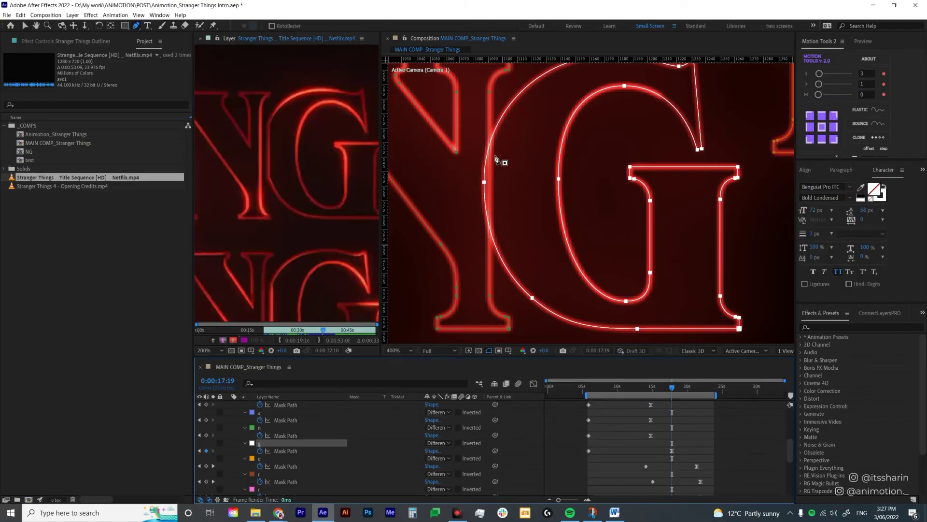
Place a vertical guide near the right edge of the N's foot and add path points where the G's outer curve crosses it
{"action": "left_click_drag", "start_coordinate": [386, 156], "coordinate": [505, 151]}
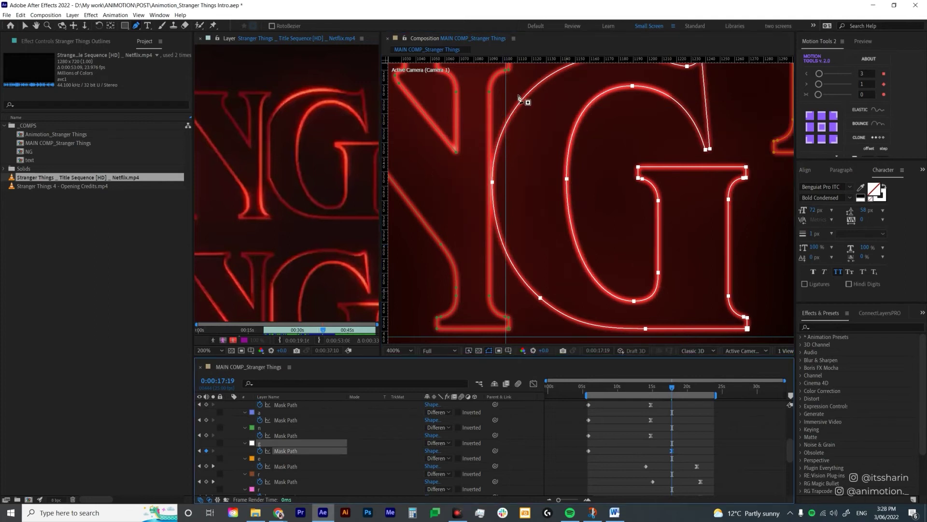
{"action": "left_click", "coordinate": [506, 125]}
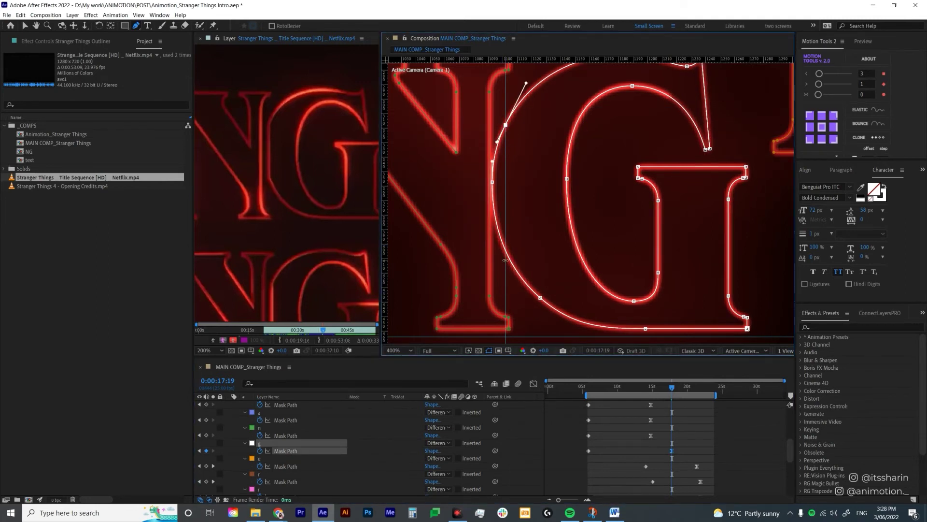
{"action": "left_click", "coordinate": [507, 252]}
Delete the G's leftmost path point and adjust the neighbouring handles to straighten its left side along the guide
{"action": "left_click", "coordinate": [493, 184]}
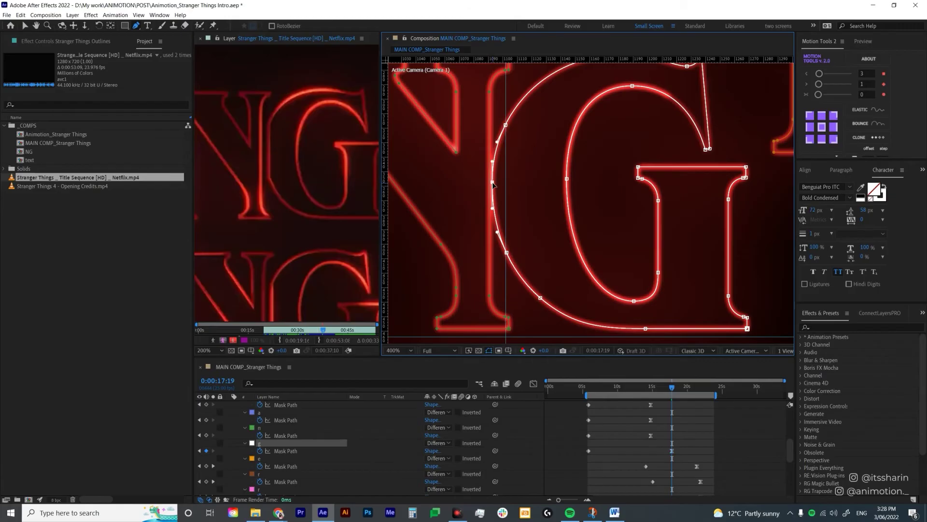
{"action": "key", "text": "Delete"}
{"action": "left_click_drag", "start_coordinate": [507, 253], "coordinate": [507, 234]}
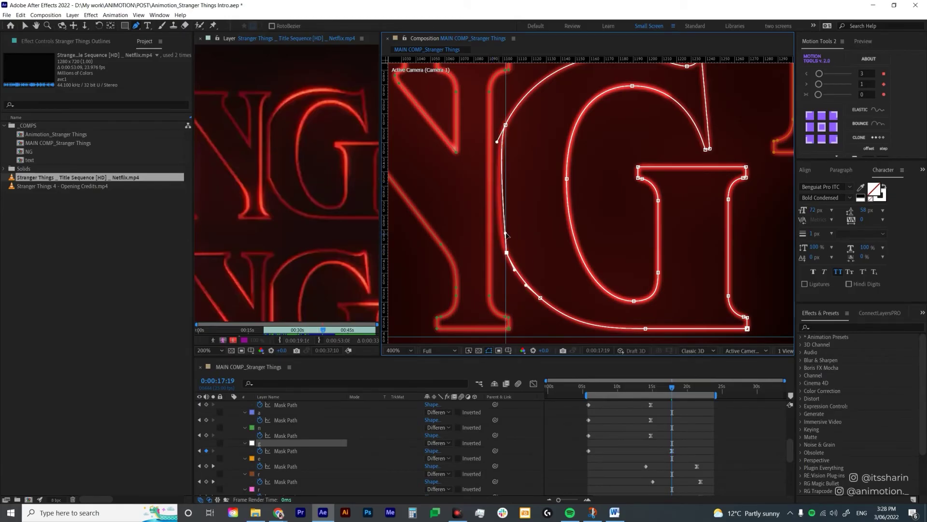
{"action": "left_click_drag", "start_coordinate": [497, 142], "coordinate": [503, 147]}
{"action": "left_click", "coordinate": [506, 233]}
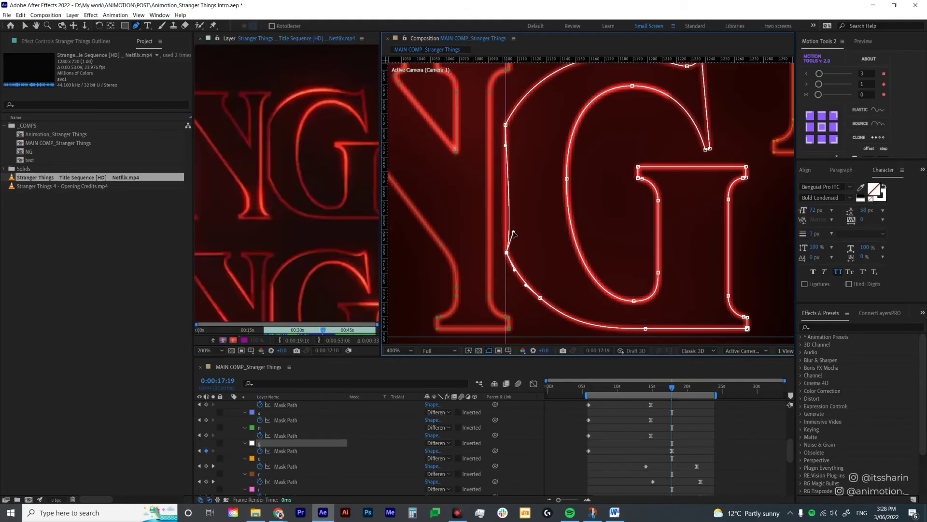
{"action": "key", "text": "comma"}
{"action": "left_click_drag", "start_coordinate": [689, 454], "coordinate": [670, 450]}
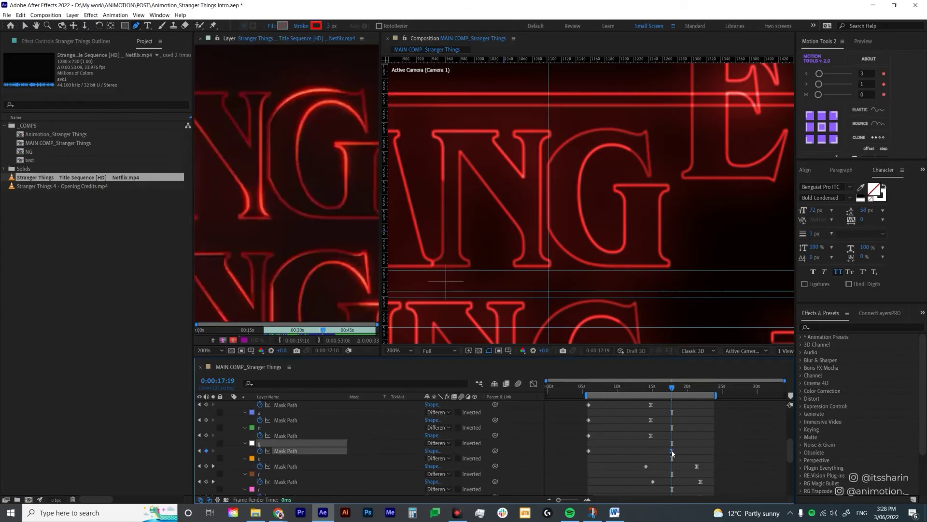
Check the E and R keyframes of STRANGER against the reference up to 0:00:21:21, and close the reference's layer view
{"action": "scroll", "coordinate": [281, 464], "scroll_direction": "down", "scroll_amount": 3}
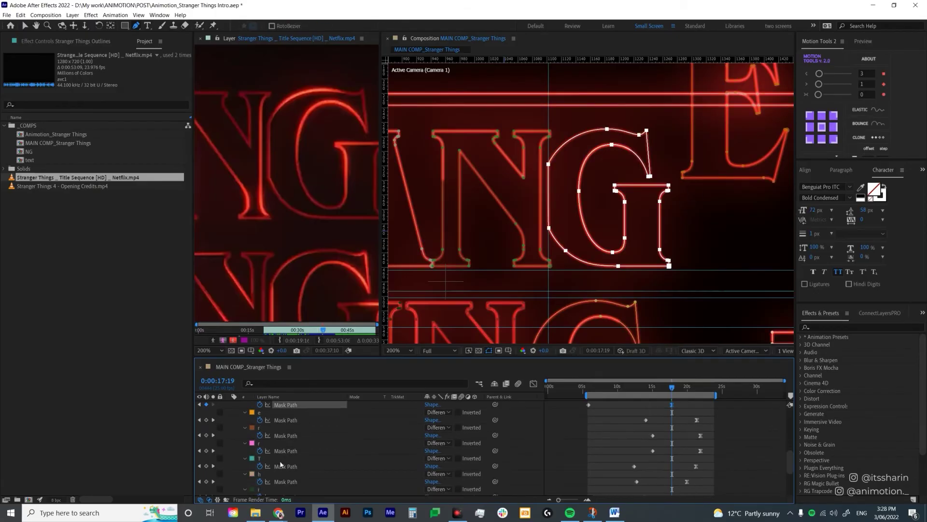
{"action": "left_click", "coordinate": [212, 421]}
{"action": "left_click_drag", "start_coordinate": [704, 415], "coordinate": [695, 453]}
{"action": "key", "text": "k"}
{"action": "key", "text": "v"}
{"action": "left_click", "coordinate": [695, 454]}
{"action": "key", "text": "h"}
{"action": "left_click_drag", "start_coordinate": [745, 253], "coordinate": [626, 232]}
{"action": "scroll", "coordinate": [561, 237], "scroll_direction": "down", "scroll_amount": 4}
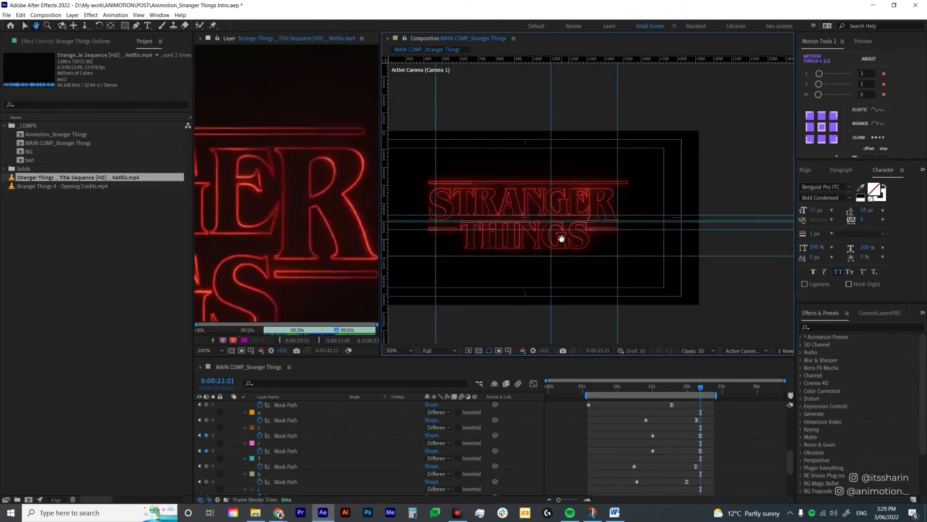
{"action": "key", "text": "v"}
{"action": "left_click", "coordinate": [562, 243]}
{"action": "left_click", "coordinate": [200, 38]}
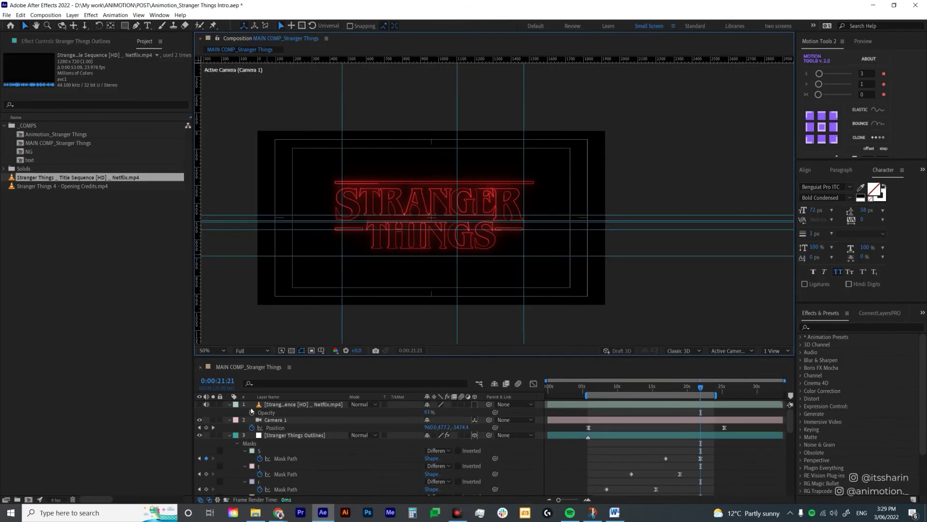
Compare the right end of the title and framing lines with the reference footage at 0:00:24:06
{"action": "left_click", "coordinate": [199, 404]}
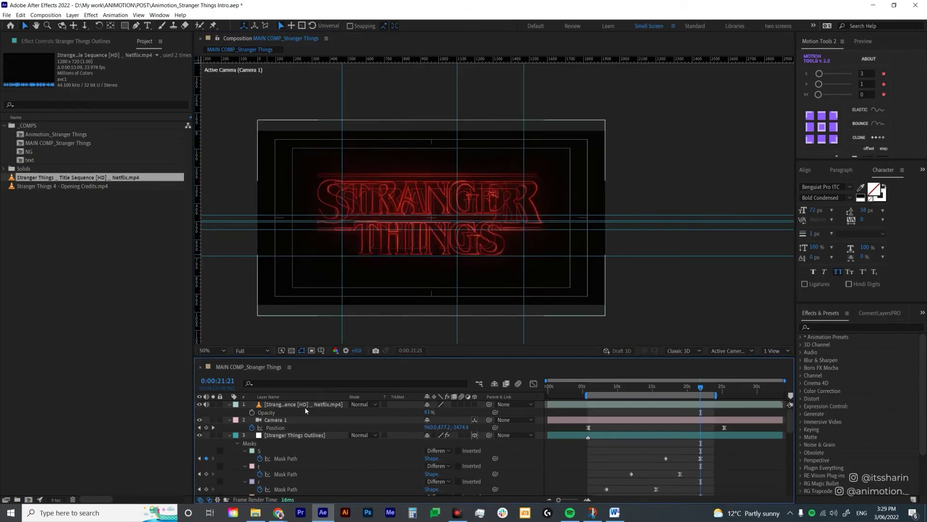
{"action": "scroll", "coordinate": [497, 207], "scroll_direction": "up", "scroll_amount": 2}
{"action": "left_click_drag", "start_coordinate": [701, 389], "coordinate": [718, 395]}
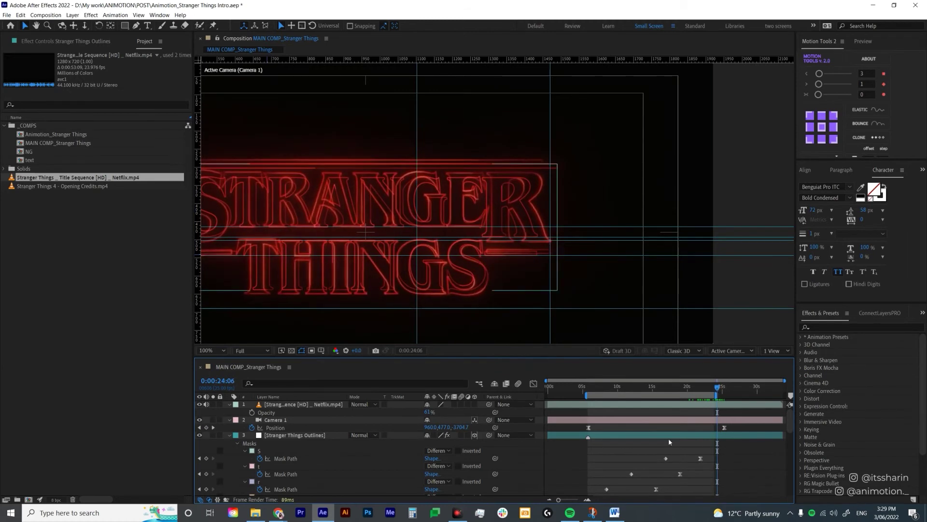
{"action": "left_click", "coordinate": [200, 404]}
Move the right vertical guide inward near the R's right foot and shorten the top framing line's right end to match
{"action": "left_click", "coordinate": [556, 169]}
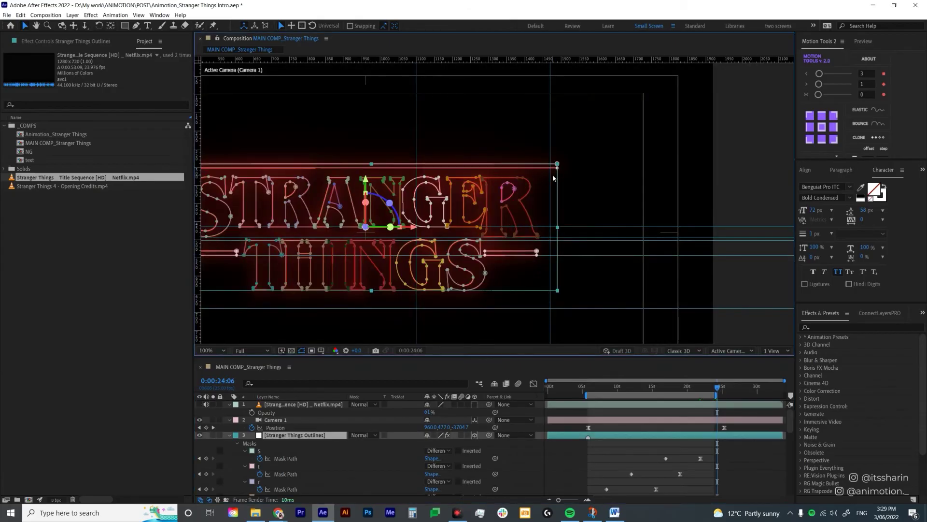
{"action": "key", "text": "g"}
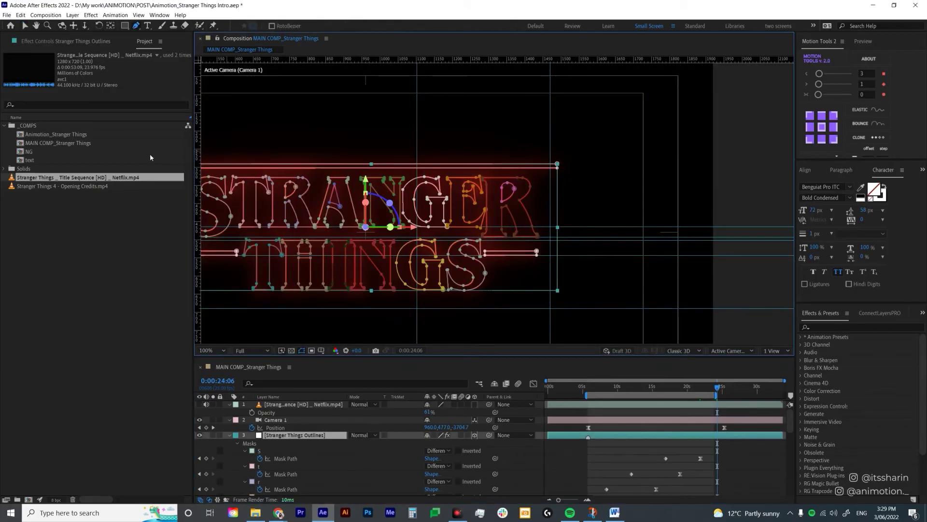
{"action": "left_click_drag", "start_coordinate": [550, 187], "coordinate": [531, 193]}
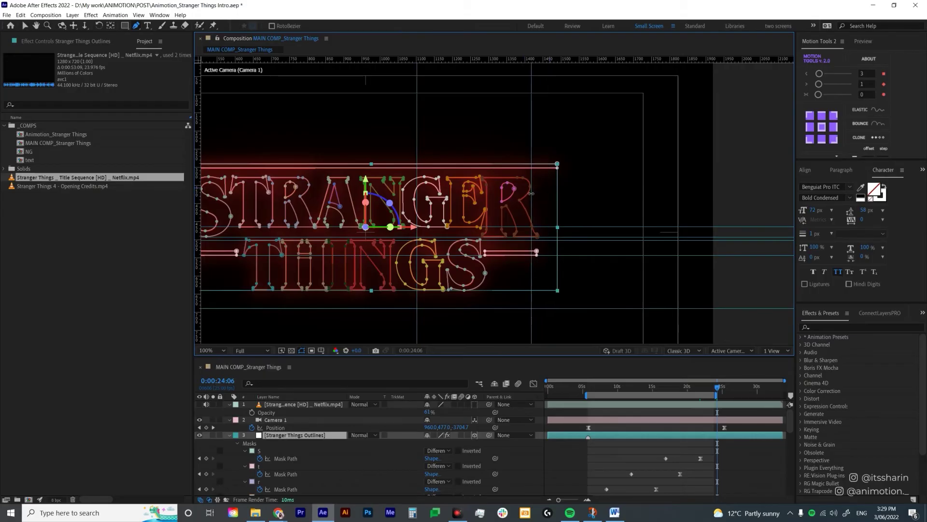
{"action": "double_click", "coordinate": [557, 165]}
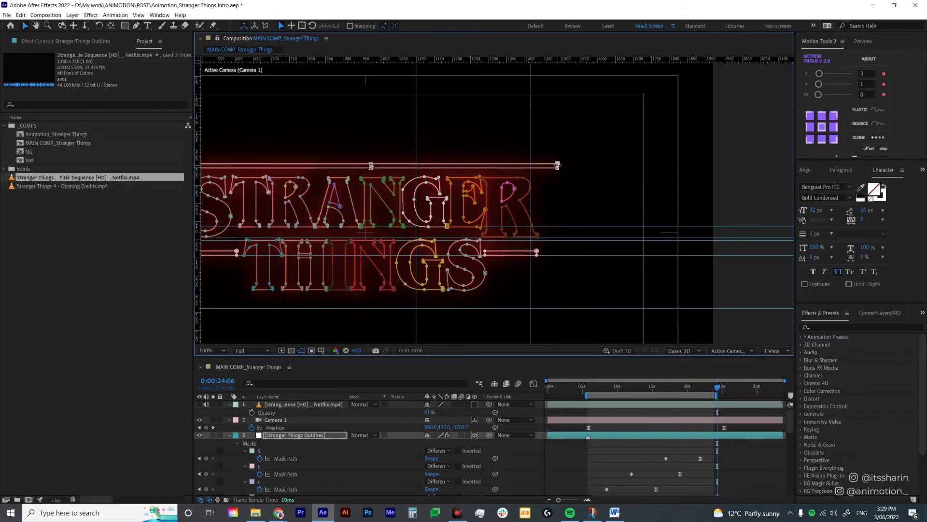
{"action": "key", "text": "period"}
{"action": "left_click_drag", "start_coordinate": [618, 127], "coordinate": [564, 129]}
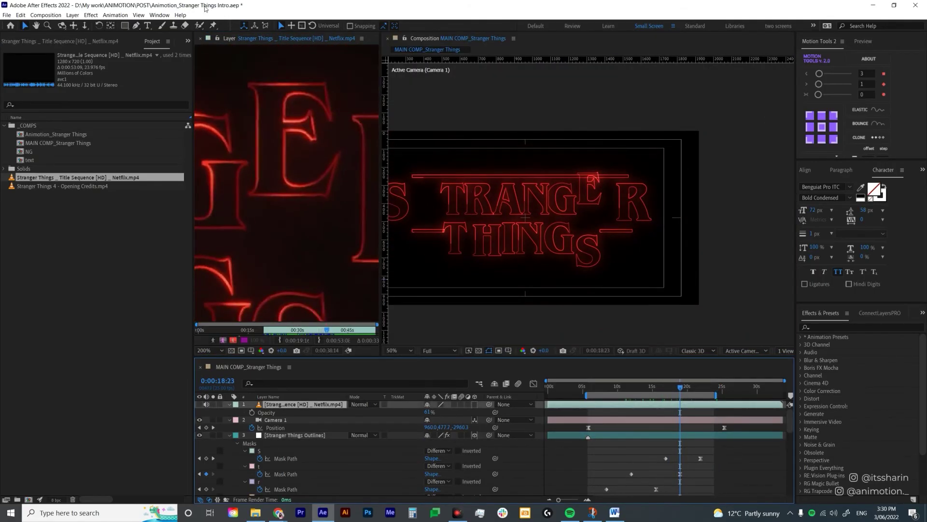
Close the reference's layer view and show the reference footage in the composition at 100% opacity
{"action": "left_click", "coordinate": [201, 38]}
{"action": "left_click", "coordinate": [199, 405]}
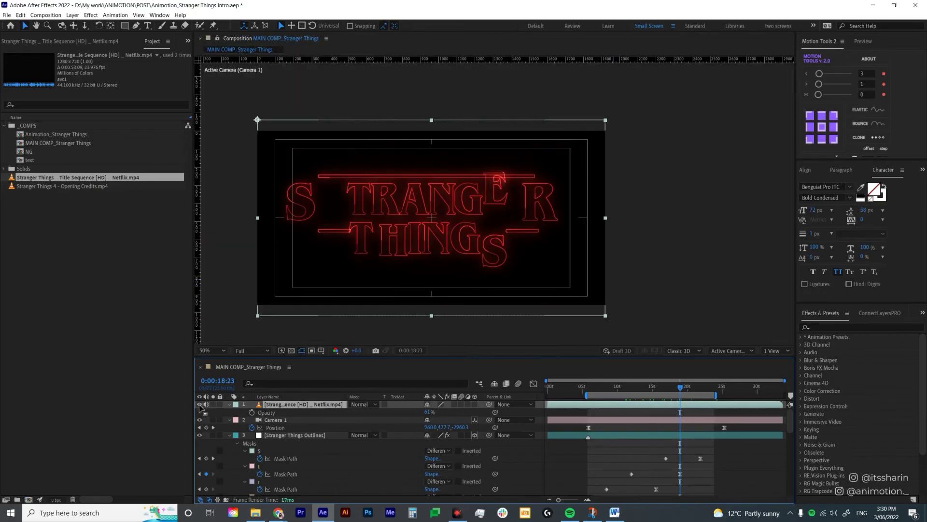
{"action": "left_click_drag", "start_coordinate": [427, 412], "coordinate": [528, 407]}
Find the frame where the reference's top line first appears and mark 0:00:20:02 on the Stranger Things Outlines layer
{"action": "left_click", "coordinate": [690, 389]}
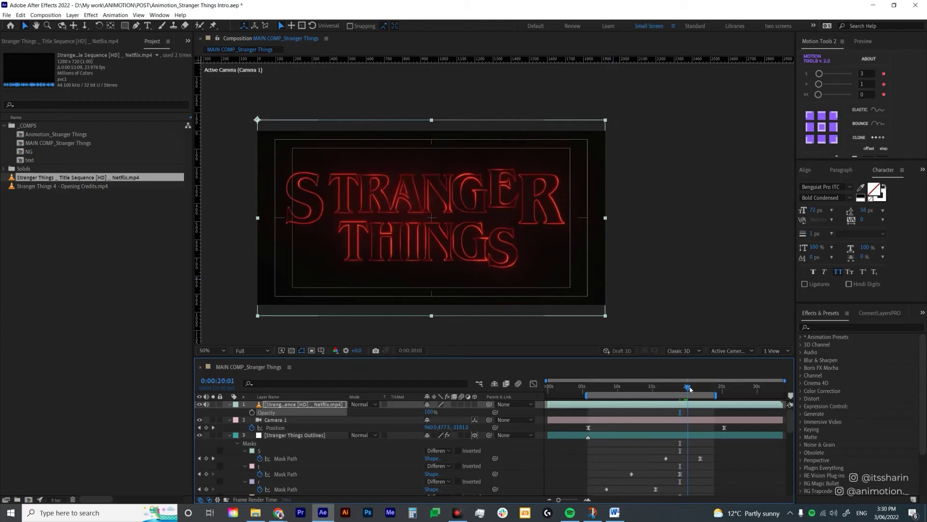
{"action": "left_click_drag", "start_coordinate": [688, 386], "coordinate": [687, 386]}
{"action": "key", "text": "Page_Down"}
{"action": "key", "text": "Page_Down"}
{"action": "key", "text": "Page_Down"}
{"action": "key", "text": "Page_Down"}
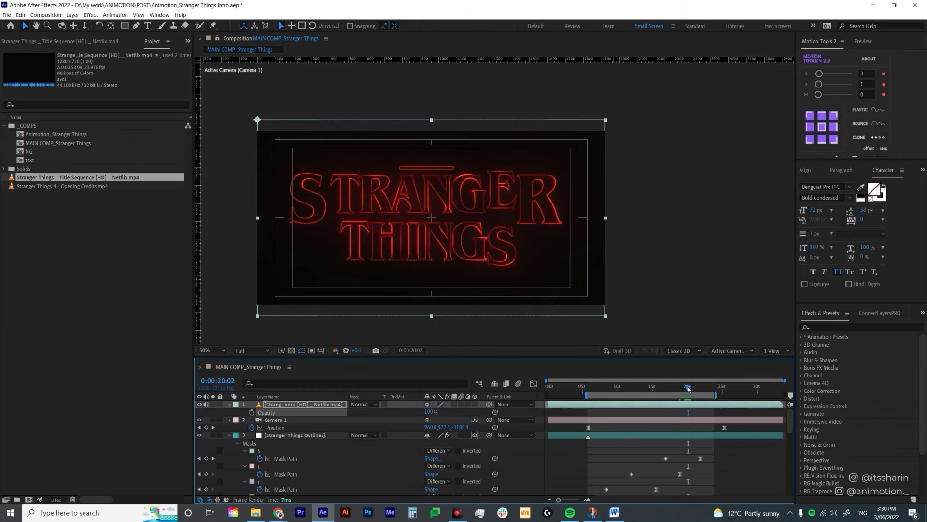
{"action": "left_click", "coordinate": [671, 431]}
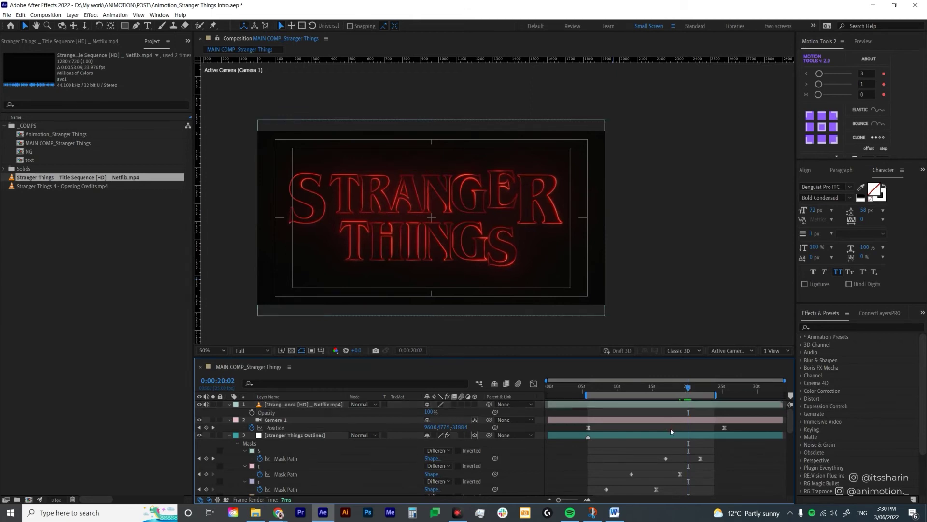
{"action": "left_click", "coordinate": [671, 434]}
{"action": "left_click", "coordinate": [200, 404]}
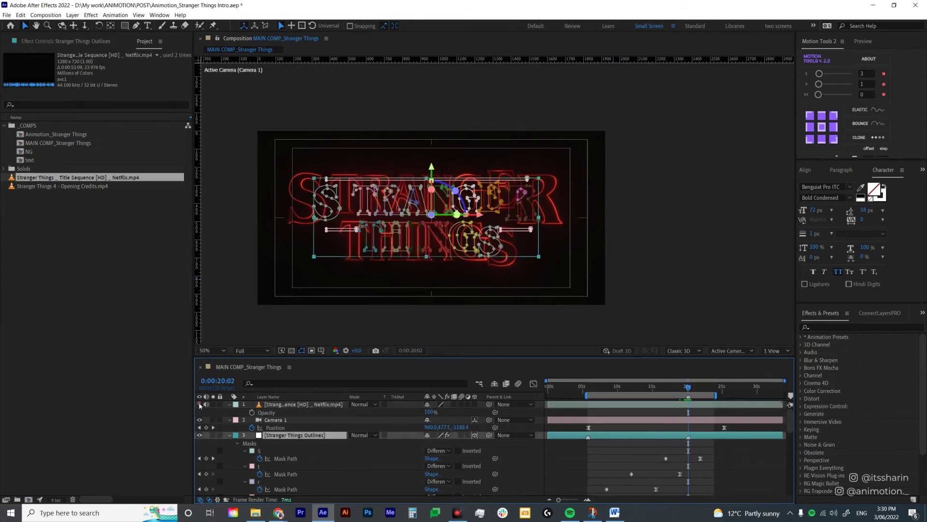
Reveal the mask paths of LINE01 to LINE03 and start keyframing LINE01's mask path at 0:00:20:02
{"action": "scroll", "coordinate": [689, 453], "scroll_direction": "down", "scroll_amount": 8}
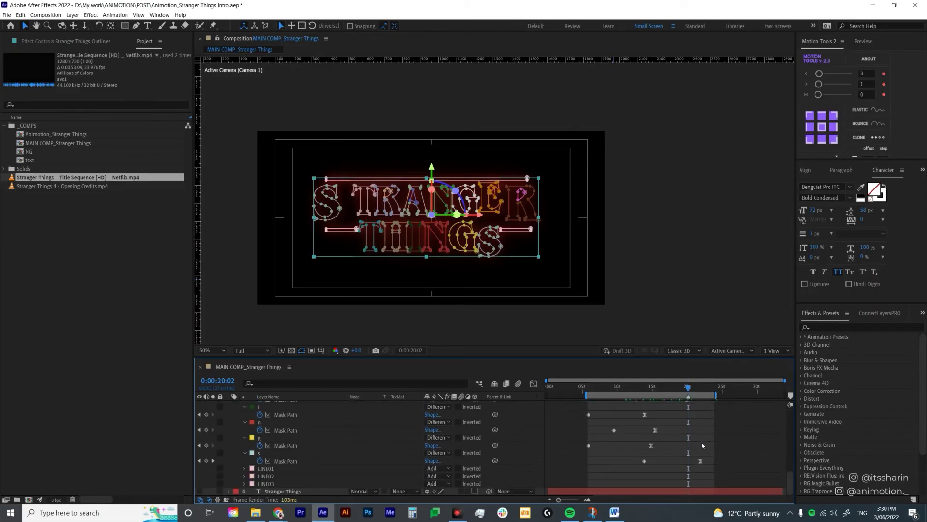
{"action": "left_click", "coordinate": [275, 469]}
{"action": "left_click", "coordinate": [269, 484], "text": "shift"}
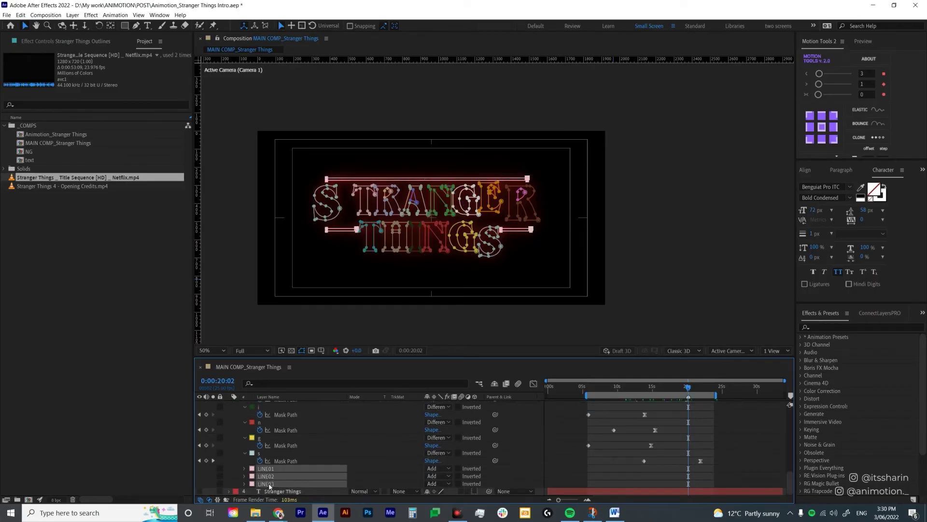
{"action": "key", "text": "u"}
{"action": "key", "text": "m"}
{"action": "left_click", "coordinate": [270, 446]}
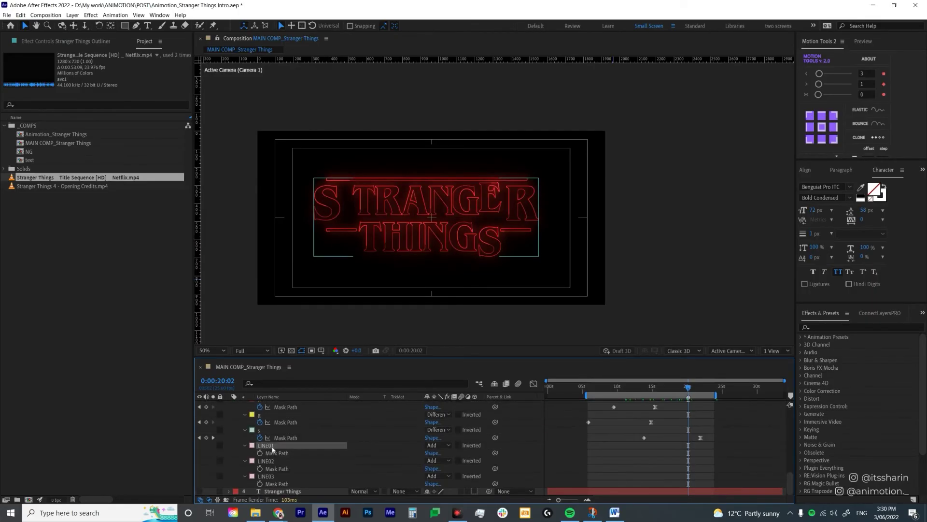
{"action": "left_click", "coordinate": [259, 453]}
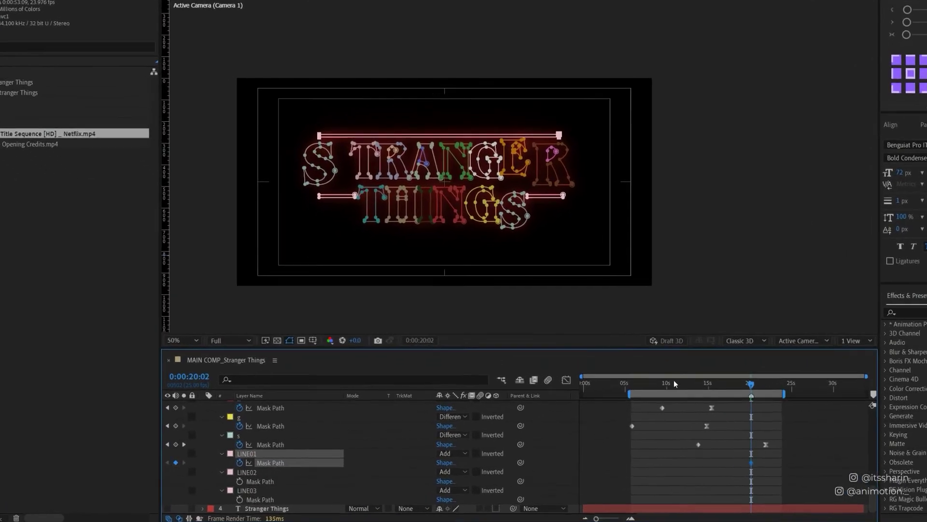
{"action": "left_click", "coordinate": [659, 449]}
Match the reference's fully extended top line and add a LINE01 mask path keyframe at 0:00:21:02
{"action": "scroll", "coordinate": [203, 415], "scroll_direction": "up", "scroll_amount": 10}
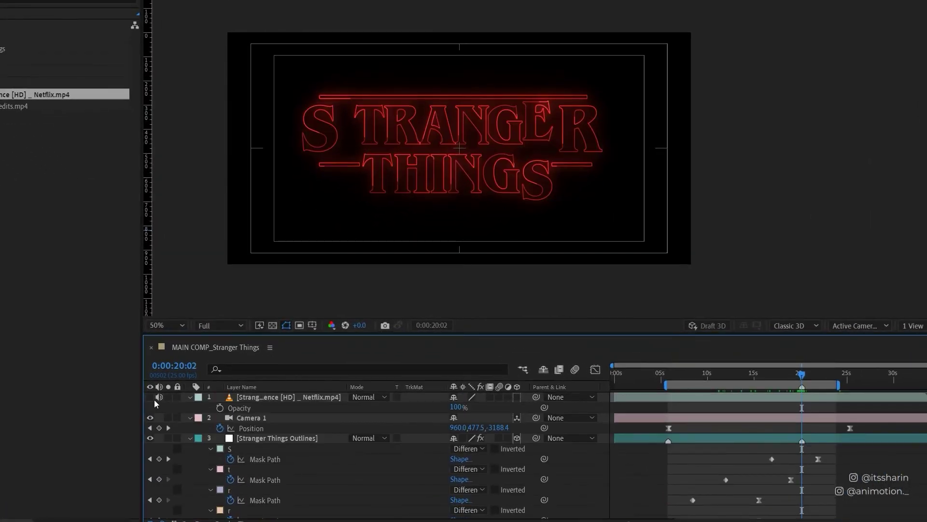
{"action": "left_click", "coordinate": [150, 397]}
{"action": "left_click_drag", "start_coordinate": [802, 376], "coordinate": [811, 379]}
{"action": "scroll", "coordinate": [822, 462], "scroll_direction": "down", "scroll_amount": 10}
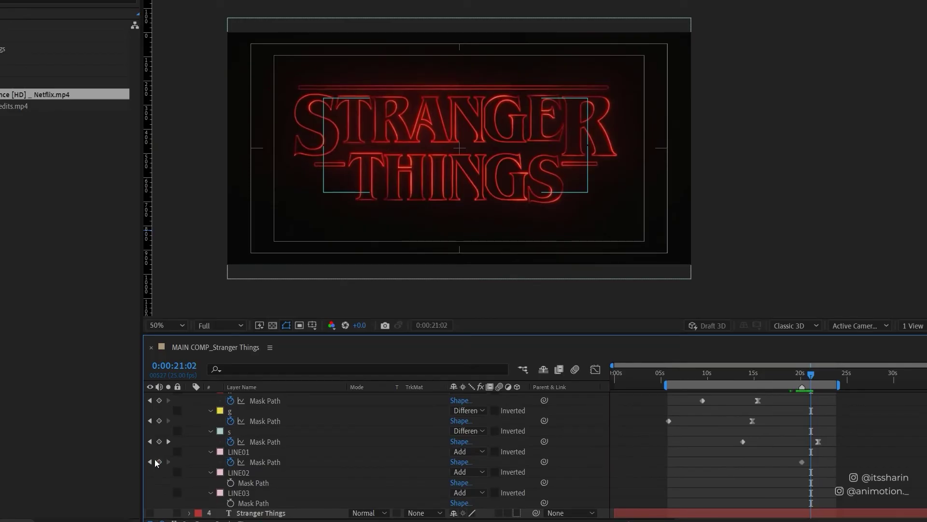
{"action": "left_click", "coordinate": [158, 462]}
Collapse the mask path properties of all the letter masks in the Stranger Things Outlines layer
{"action": "left_click", "coordinate": [245, 427]}
{"action": "scroll", "coordinate": [244, 433], "scroll_direction": "up", "scroll_amount": 10}
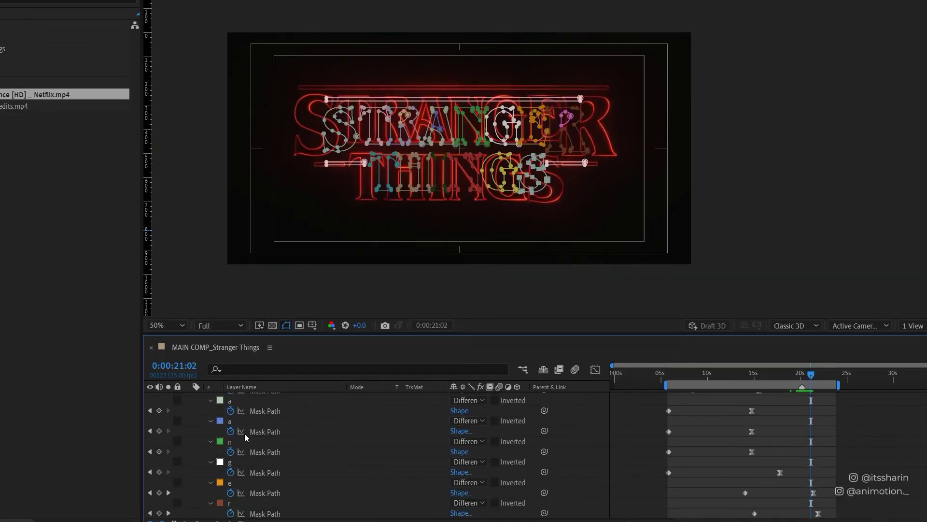
{"action": "left_click", "coordinate": [232, 448], "text": "shift"}
{"action": "left_click", "coordinate": [210, 449]}
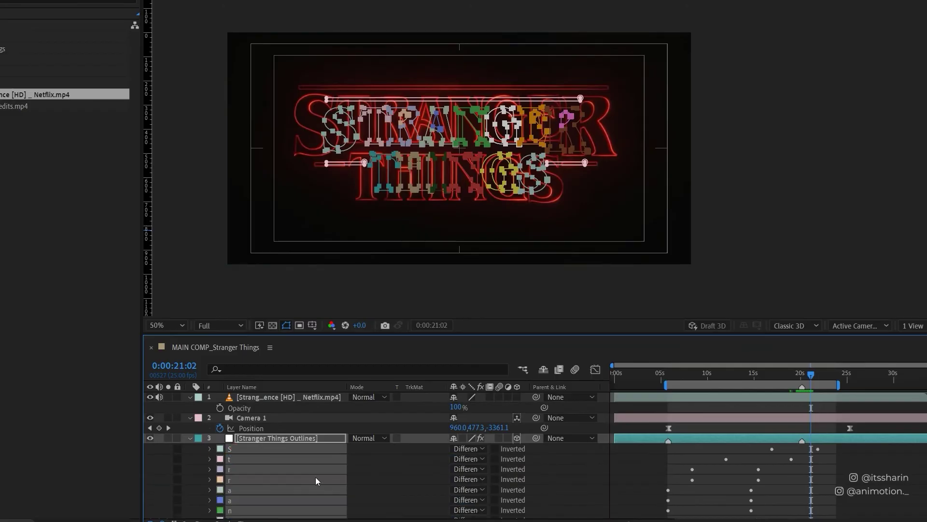
{"action": "scroll", "coordinate": [387, 473], "scroll_direction": "down", "scroll_amount": 6}
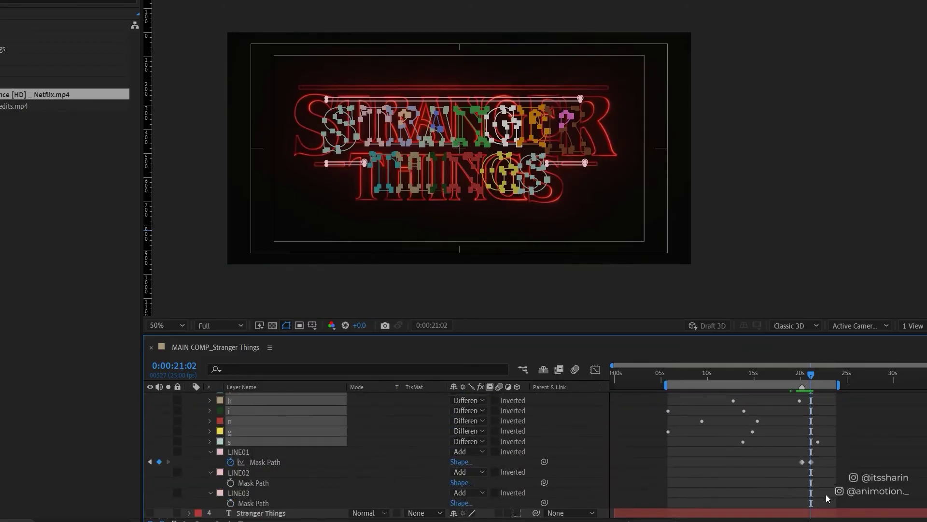
Apply Easy Ease to both LINE01 mask path keyframes
{"action": "left_click_drag", "start_coordinate": [824, 474], "coordinate": [791, 457]}
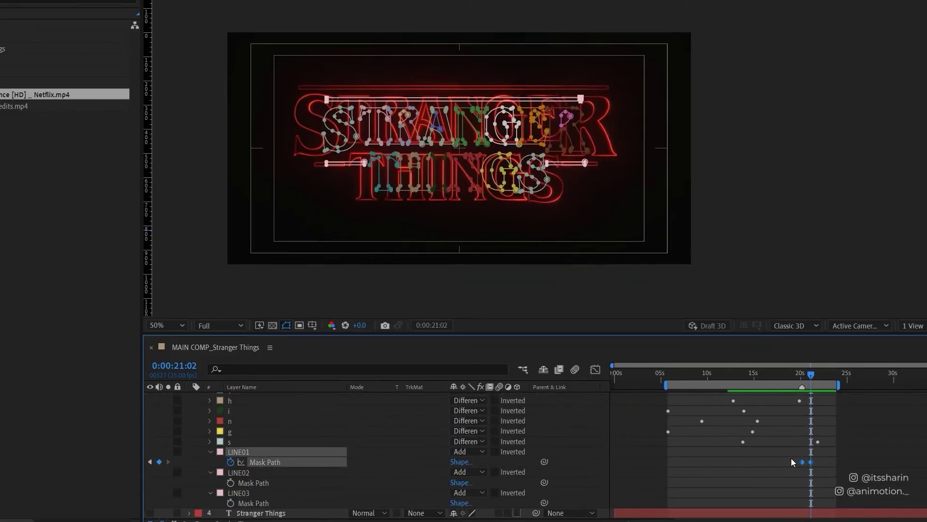
{"action": "scroll", "coordinate": [792, 460], "scroll_direction": "up", "scroll_amount": 2}
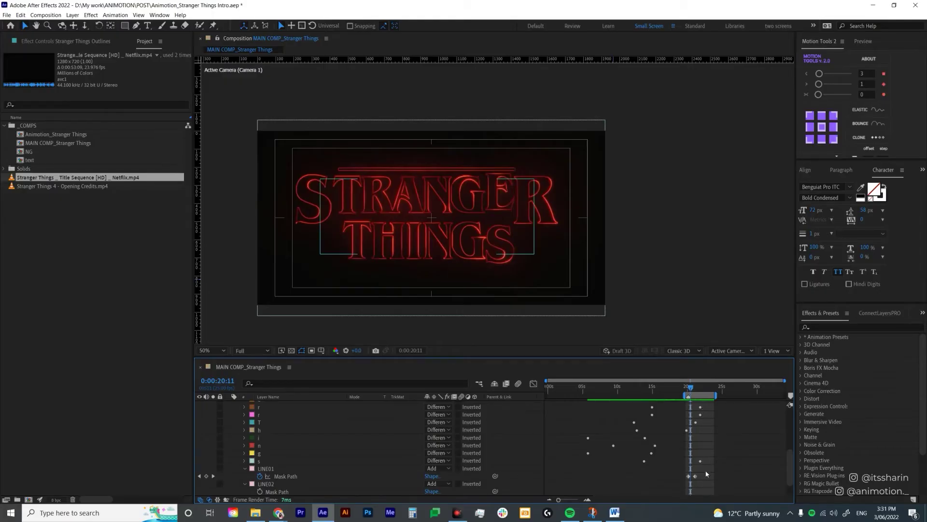
{"action": "left_click_drag", "start_coordinate": [706, 470], "coordinate": [682, 482]}
{"action": "key", "text": "shift+f"}
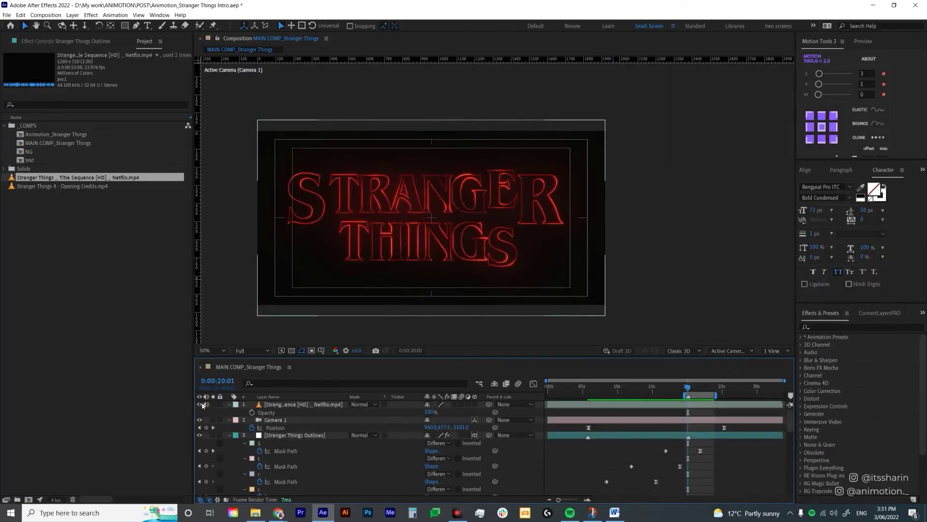
Hide the reference and, at LINE01's 0:00:20:02 keyframe, shrink the top line to a tiny tick above the title's centre
{"action": "left_click", "coordinate": [200, 404]}
{"action": "scroll", "coordinate": [271, 433], "scroll_direction": "down", "scroll_amount": 5}
{"action": "left_click", "coordinate": [286, 453]}
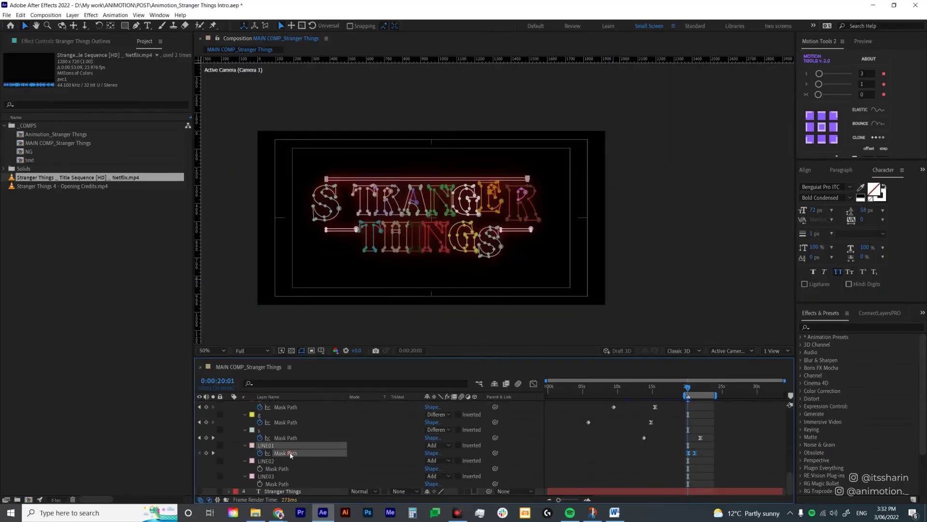
{"action": "key", "text": "equal"}
{"action": "key", "text": "equal"}
{"action": "key", "text": "equal"}
{"action": "key", "text": "Page_Down"}
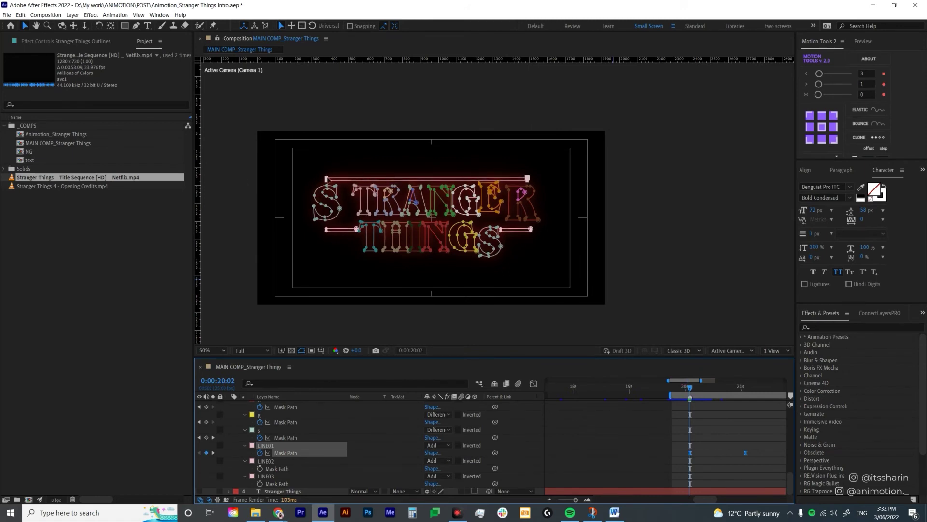
{"action": "scroll", "coordinate": [498, 203], "scroll_direction": "up", "scroll_amount": 2}
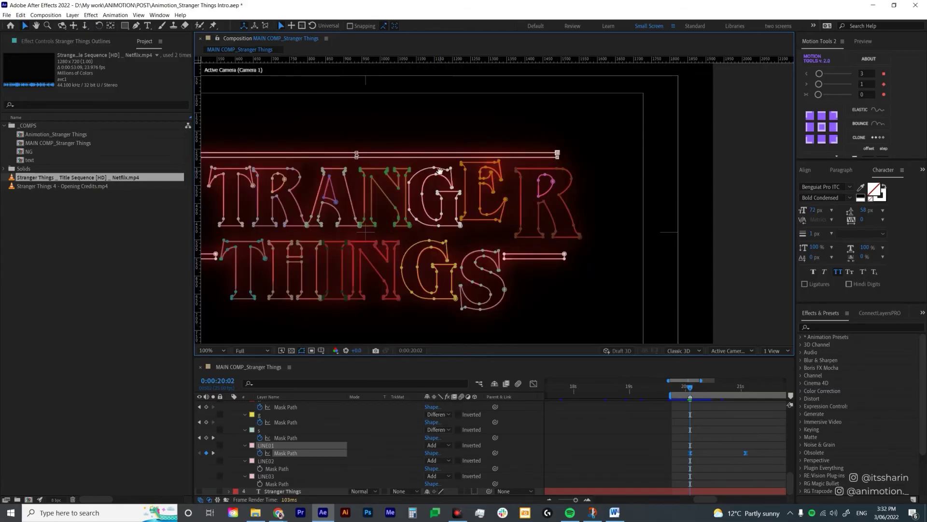
{"action": "left_click_drag", "start_coordinate": [439, 171], "coordinate": [536, 194]}
{"action": "key", "text": "g"}
{"action": "left_click_drag", "start_coordinate": [654, 177], "coordinate": [453, 188]}
{"action": "key", "text": "ctrl+shift+a"}
Add a LINE01 mask path keyframe one frame earlier, at 0:00:20:01
{"action": "mouse_move", "coordinate": [694, 388]}
{"action": "left_mouse_down"}
{"action": "mouse_move", "coordinate": [641, 400]}
{"action": "mouse_move", "coordinate": [597, 393]}
{"action": "mouse_move", "coordinate": [690, 396]}
{"action": "left_mouse_up"}
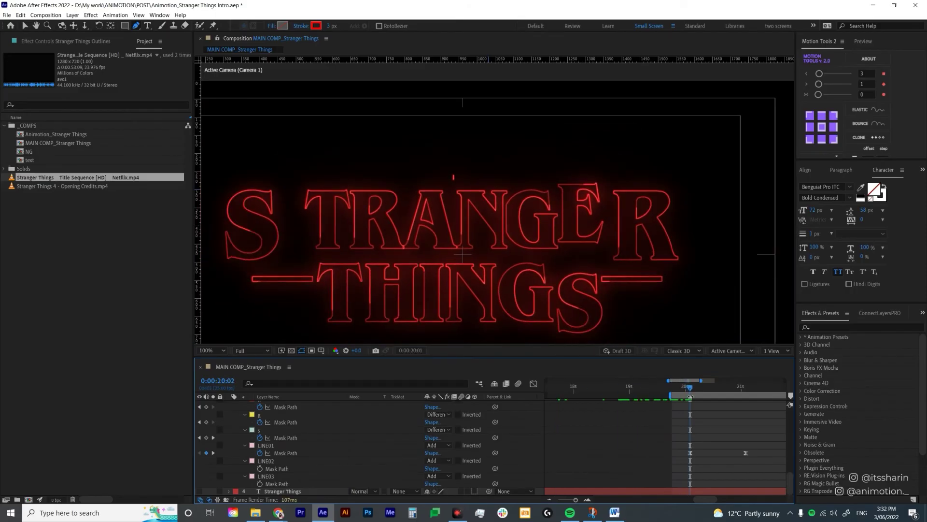
{"action": "key", "text": "="}
{"action": "key", "text": "="}
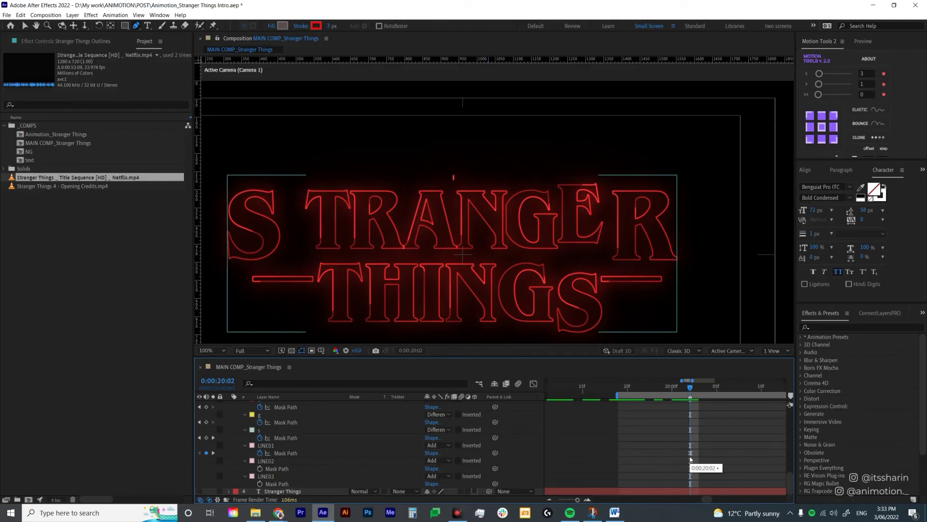
{"action": "key", "text": "Page_Up"}
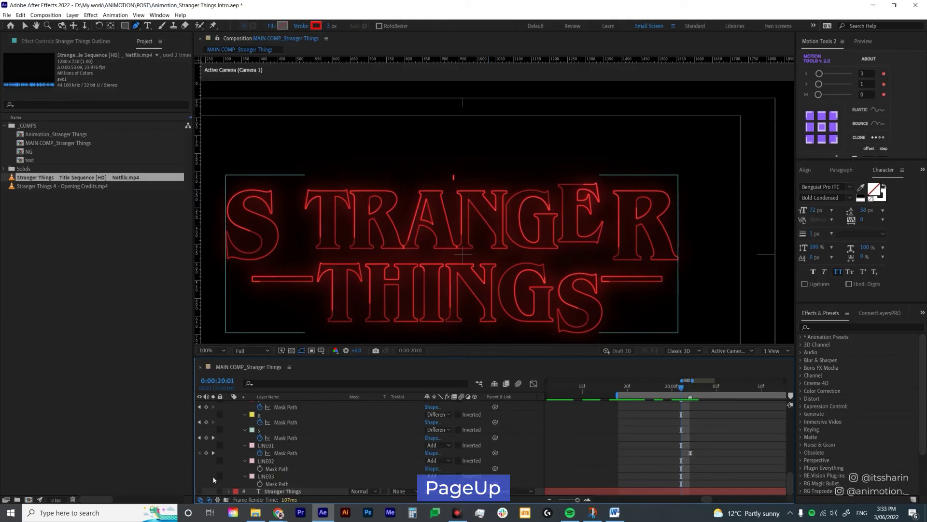
{"action": "left_click", "coordinate": [207, 453]}
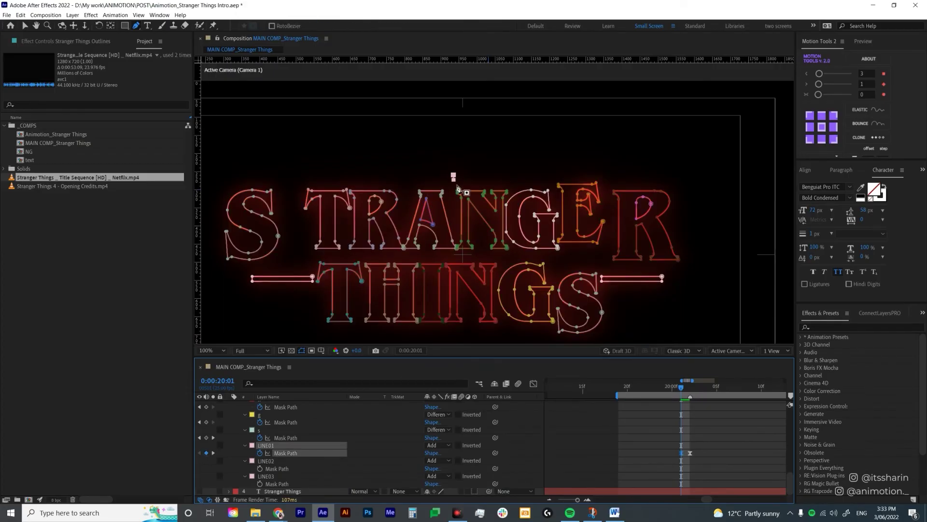
Move LINE01's shrunken path at 0:00:20:01 straight up until it leaves the visible frame
{"action": "left_click", "coordinate": [454, 169]}
{"action": "key", "text": "shift+Up"}
{"action": "key", "text": "shift+Up"}
{"action": "key", "text": "shift+Up"}
{"action": "key", "text": "shift+Up"}
{"action": "key", "text": "shift+Up"}
{"action": "key", "text": "shift+Up"}
{"action": "key", "text": "shift+Up"}
{"action": "key", "text": "shift+Up"}
{"action": "key", "text": "shift+Up"}
{"action": "key", "text": "shift+Up"}
{"action": "key", "text": "shift+Up"}
{"action": "key", "text": "shift+Up"}
{"action": "key", "text": "shift+Up"}
{"action": "key", "text": "shift+Up"}
{"action": "key", "text": "shift+Up"}
{"action": "left_click", "coordinate": [640, 453]}
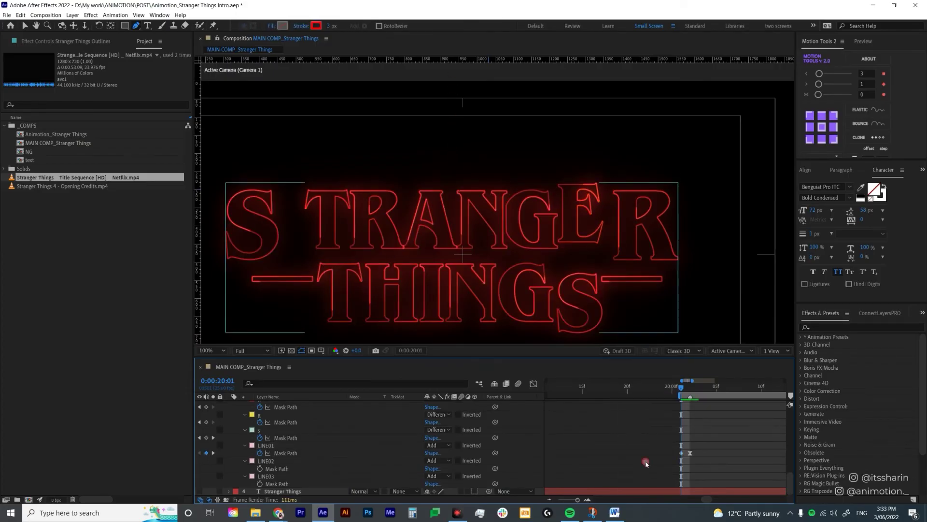
Preview the top line's growth animation from 0:00:20:01
{"action": "key", "text": "space"}
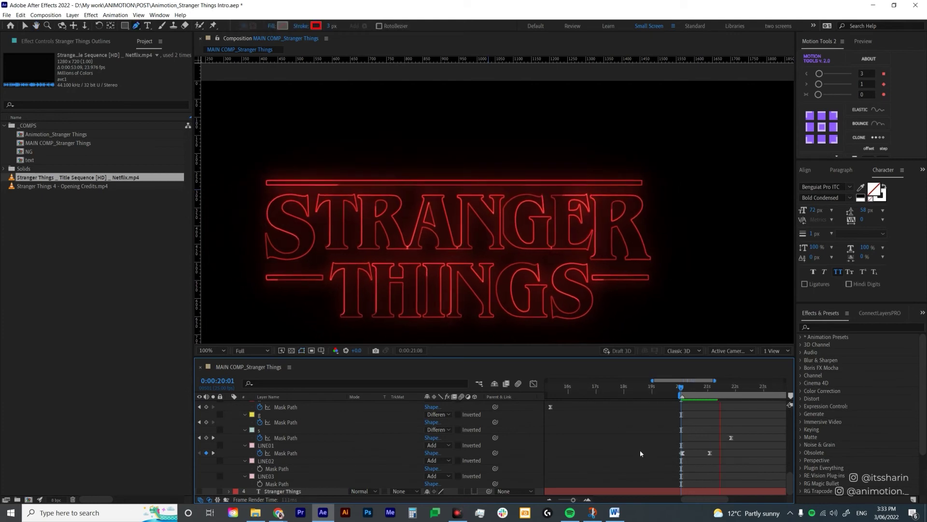
{"action": "key", "text": "space"}
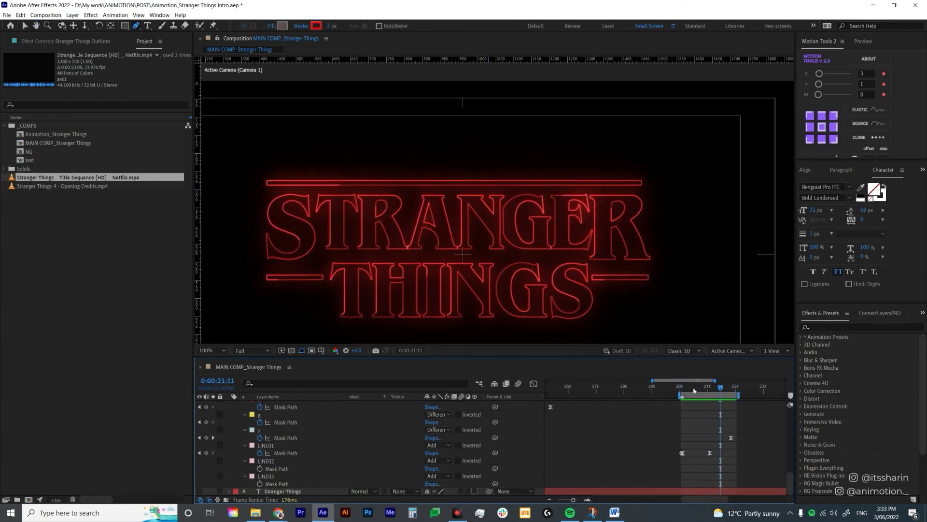
{"action": "scroll", "coordinate": [343, 444], "scroll_direction": "up", "scroll_amount": 5}
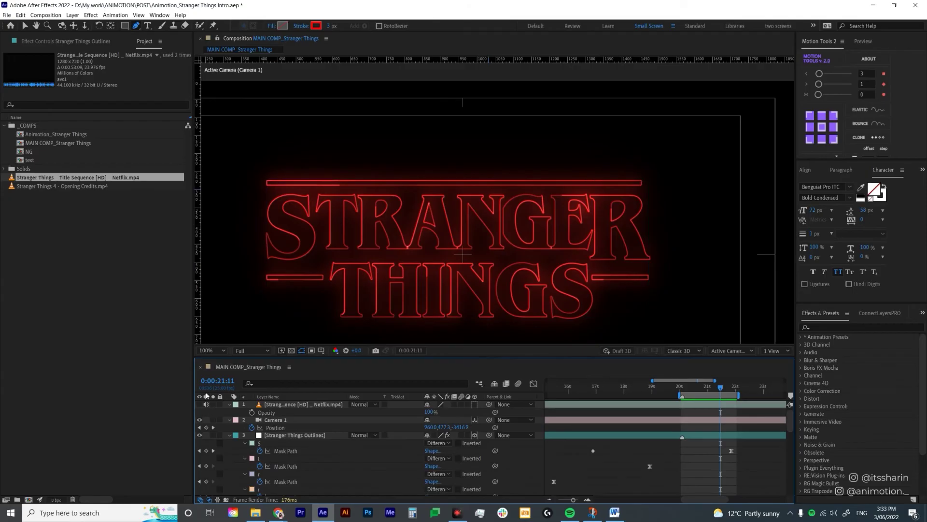
Add mask path keyframes for LINE02 and LINE03 at 0:00:20:21
{"action": "left_click_drag", "start_coordinate": [724, 391], "coordinate": [704, 395]}
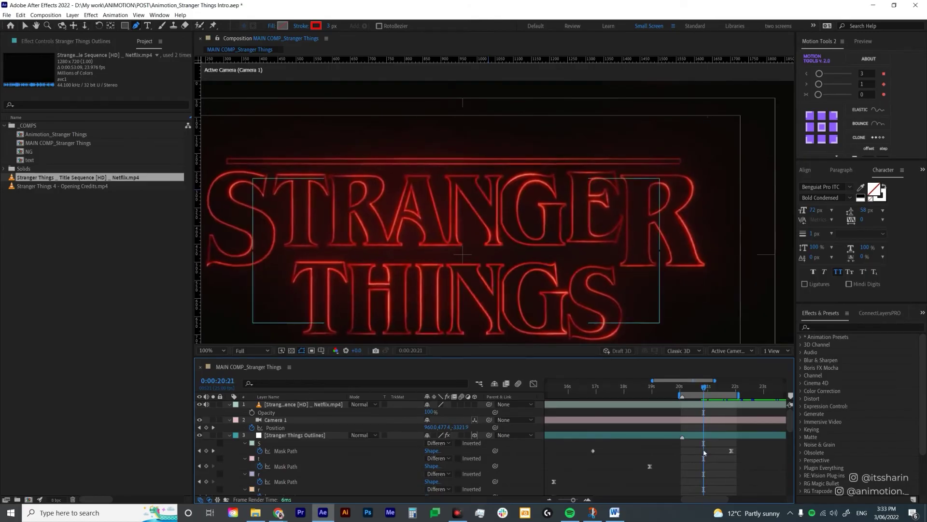
{"action": "scroll", "coordinate": [703, 452], "scroll_direction": "down", "scroll_amount": 12}
{"action": "left_click_drag", "start_coordinate": [259, 468], "coordinate": [259, 484]}
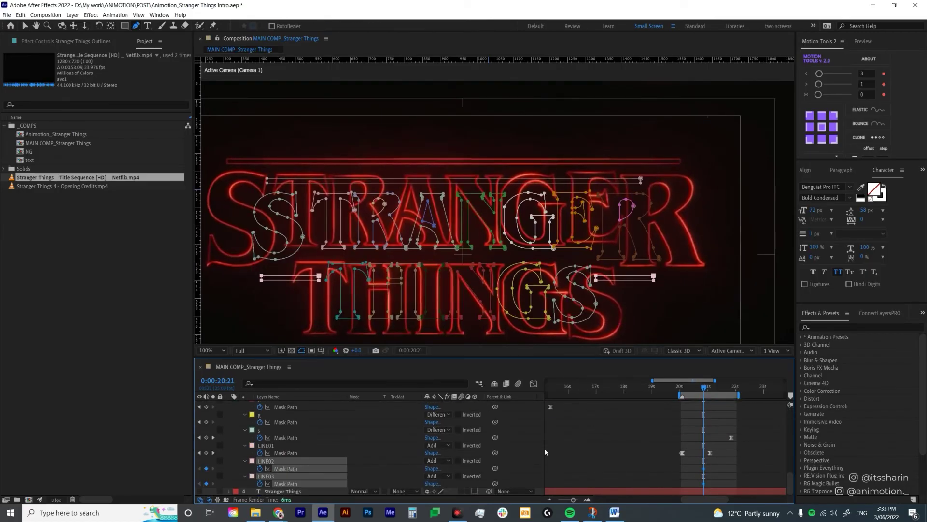
{"action": "left_click", "coordinate": [673, 439]}
Add mask path keyframes for LINE02 and LINE03 at 0:00:21:21
{"action": "left_click", "coordinate": [706, 390]}
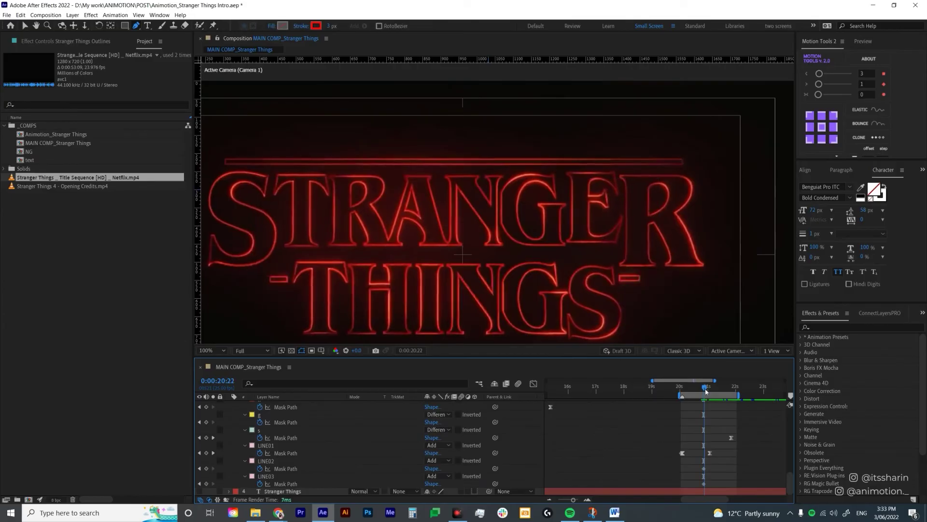
{"action": "left_click_drag", "start_coordinate": [705, 389], "coordinate": [731, 386]}
{"action": "left_click", "coordinate": [206, 469]}
{"action": "left_click", "coordinate": [206, 483]}
Ease the LINE02 and LINE03 mask path keyframes at 0:00:20:21 and 0:00:21:21
{"action": "left_click_drag", "start_coordinate": [745, 464], "coordinate": [686, 483]}
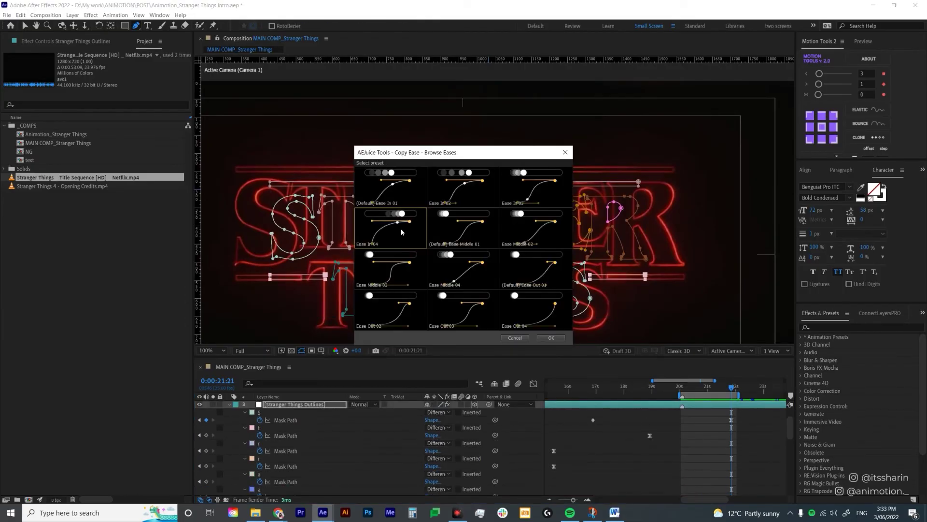
{"action": "left_click", "coordinate": [398, 233]}
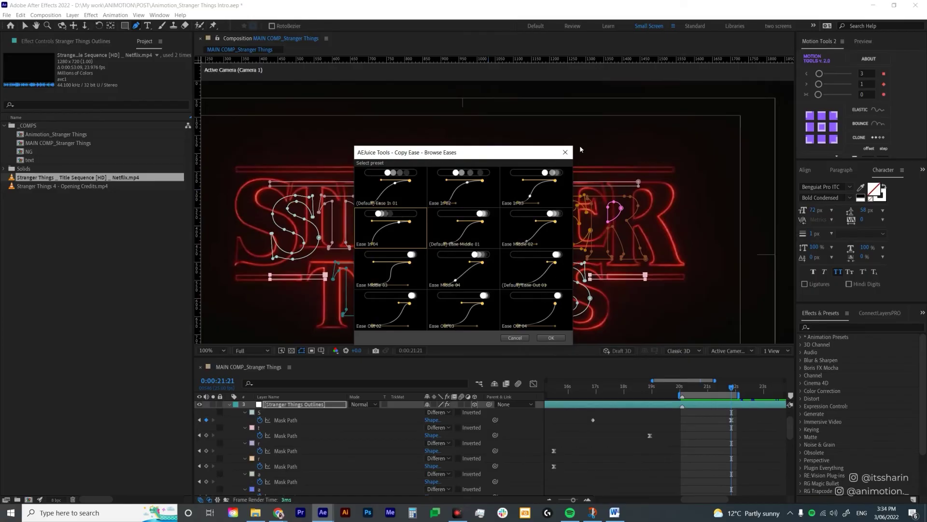
{"action": "left_click", "coordinate": [565, 151]}
{"action": "scroll", "coordinate": [718, 459], "scroll_direction": "down", "scroll_amount": 8}
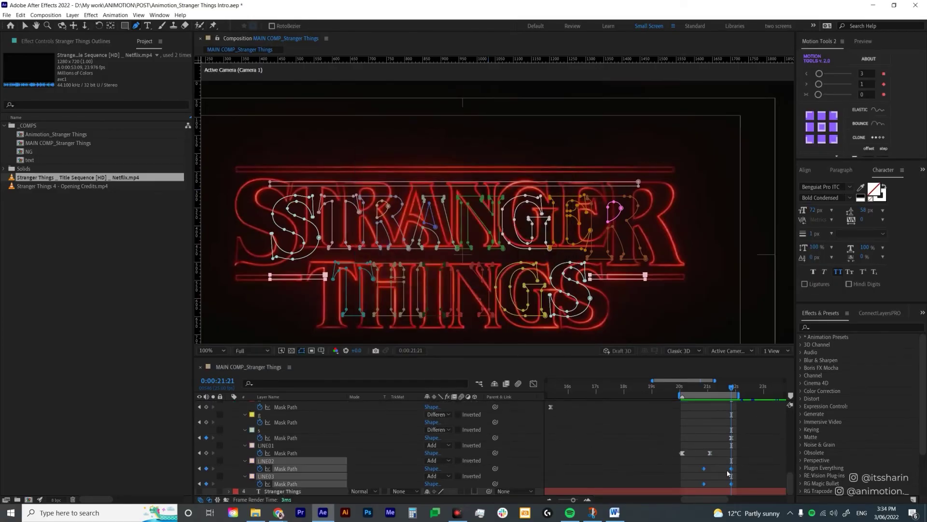
{"action": "key", "text": "shift+v"}
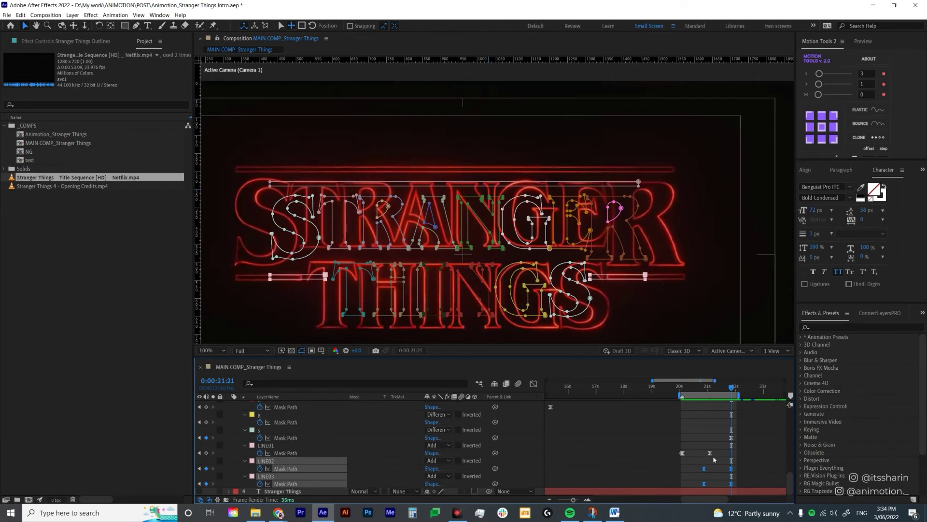
Hide the reference and, at LINE02's 0:00:20:21 keyframe, shrink the line to a tiny tick beside the T of THINGS
{"action": "left_click", "coordinate": [704, 391]}
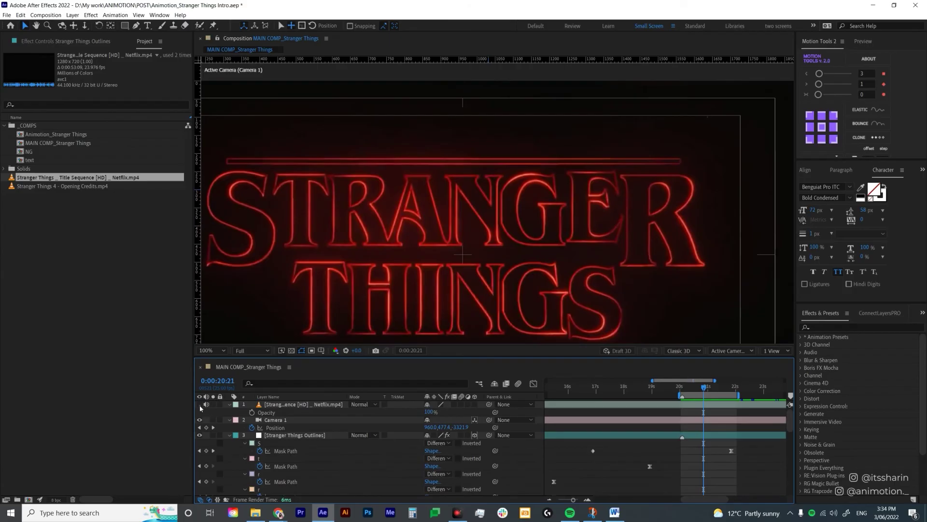
{"action": "left_click", "coordinate": [200, 404]}
{"action": "scroll", "coordinate": [648, 466], "scroll_direction": "down", "scroll_amount": 10}
{"action": "left_click", "coordinate": [704, 468]}
{"action": "double_click", "coordinate": [261, 275]}
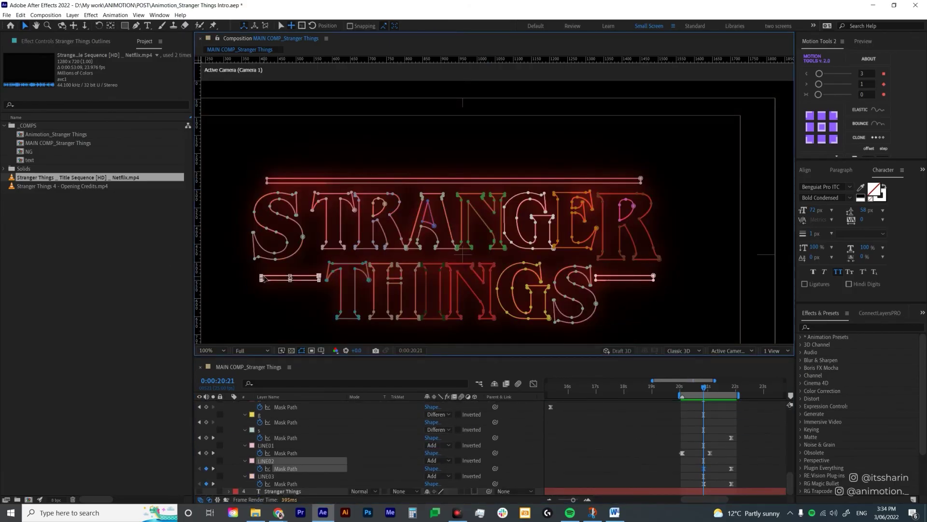
{"action": "left_click_drag", "start_coordinate": [261, 278], "coordinate": [317, 275]}
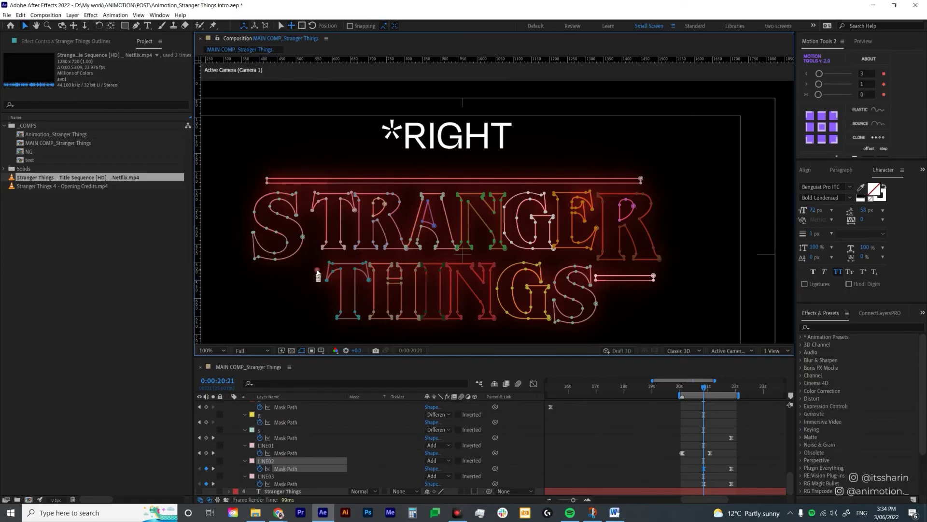
Shrink LINE03's path at 0:00:20:21 to a tiny tick beside the final S of THINGS
{"action": "left_click", "coordinate": [701, 485]}
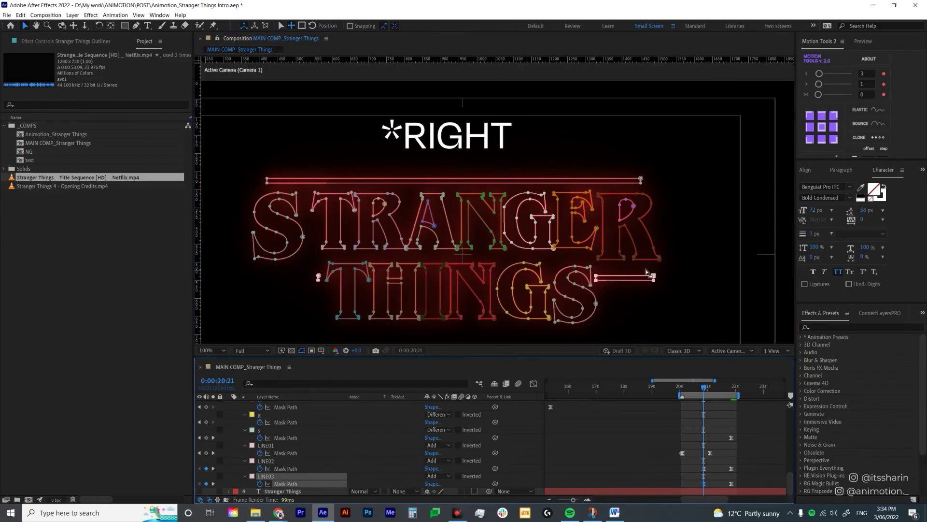
{"action": "left_click_drag", "start_coordinate": [652, 276], "coordinate": [598, 279]}
{"action": "left_click", "coordinate": [554, 304]}
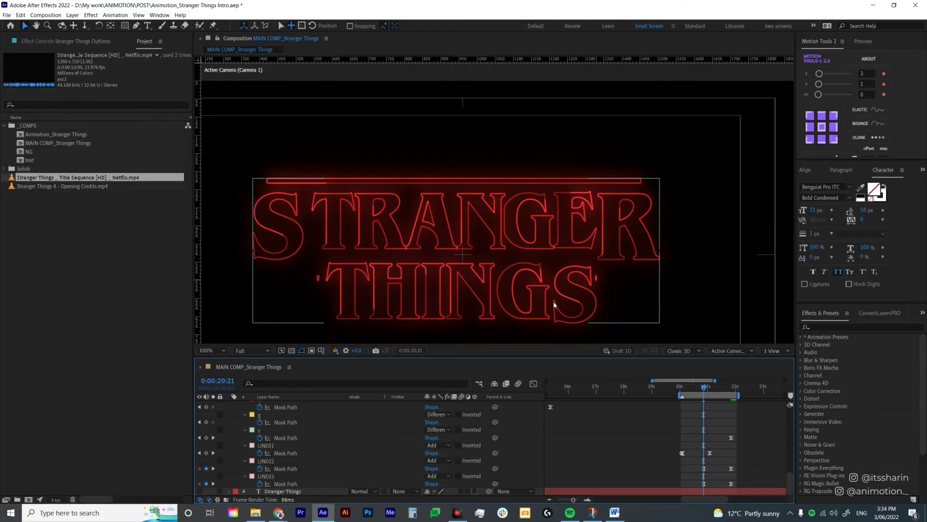
At 0:00:20:20, one frame before the shrunken ticks, move the LINE02 and LINE03 paths straight down out of the visible frame
{"action": "key", "text": "equal"}
{"action": "key", "text": "equal"}
{"action": "key", "text": "equal"}
{"action": "key", "text": "Page_Up"}
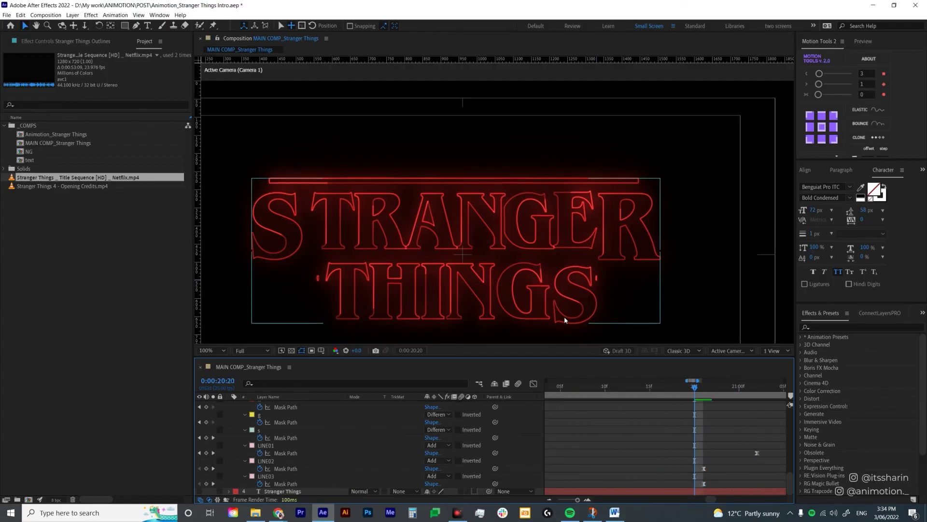
{"action": "left_click", "coordinate": [564, 316]}
{"action": "left_click", "coordinate": [290, 465]}
{"action": "left_click", "coordinate": [304, 474], "text": "shift"}
{"action": "scroll", "coordinate": [422, 303], "scroll_direction": "down", "scroll_amount": 2}
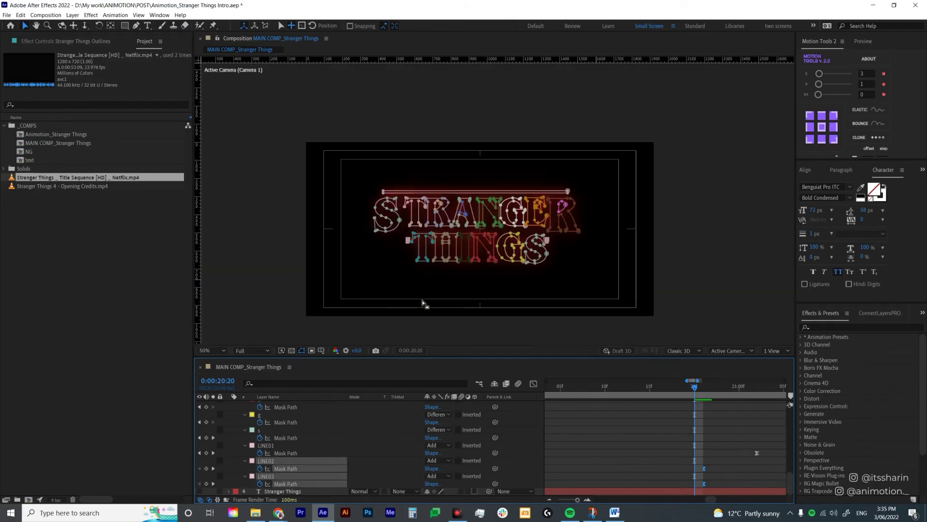
{"action": "key", "text": "shift+Down"}
{"action": "key", "text": "shift+Down"}
{"action": "key", "text": "shift+Down"}
{"action": "key", "text": "shift+Down"}
{"action": "key", "text": "shift+Down"}
{"action": "key", "text": "shift+Down"}
{"action": "key", "text": "shift+Down"}
{"action": "key", "text": "shift+Down"}
{"action": "key", "text": "shift+Down"}
{"action": "key", "text": "shift+Down"}
{"action": "key", "text": "shift+Down"}
{"action": "key", "text": "shift+Down"}
{"action": "key", "text": "shift+Down"}
{"action": "key", "text": "shift+Down"}
{"action": "key", "text": "shift+Down"}
{"action": "key", "text": "shift+Down"}
{"action": "key", "text": "shift+Down"}
{"action": "key", "text": "shift+Down"}
{"action": "key", "text": "shift+Down"}
{"action": "key", "text": "shift+Down"}
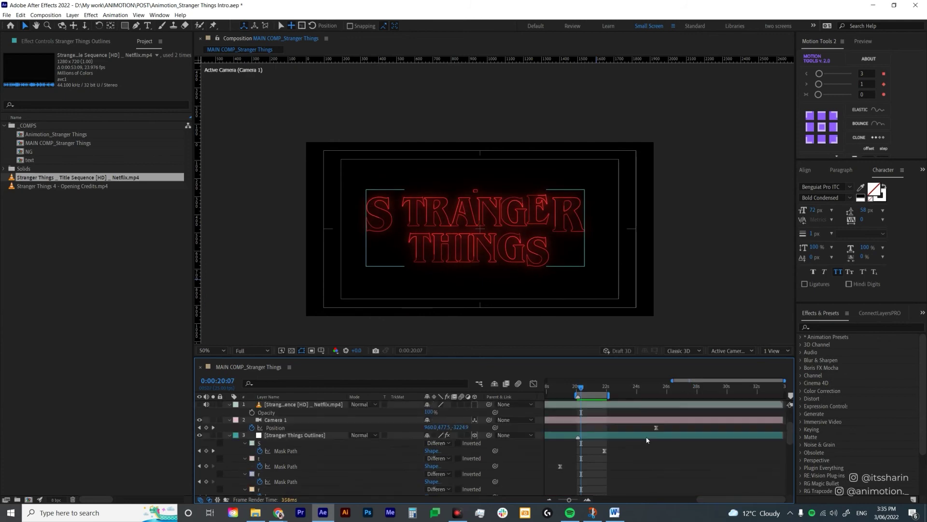
Set Saber's Flicker Intensity on the Stranger Things Outlines layer to 50%
{"action": "left_click", "coordinate": [643, 437]}
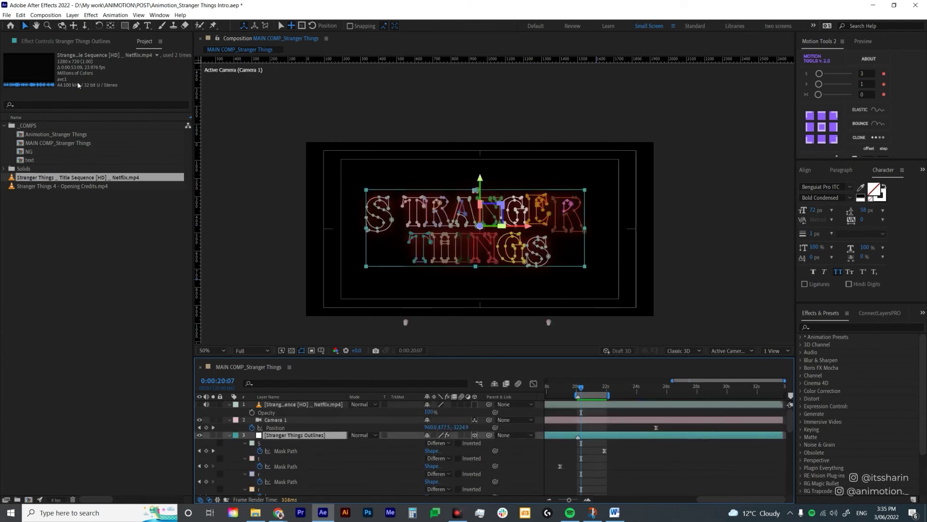
{"action": "left_click", "coordinate": [79, 43]}
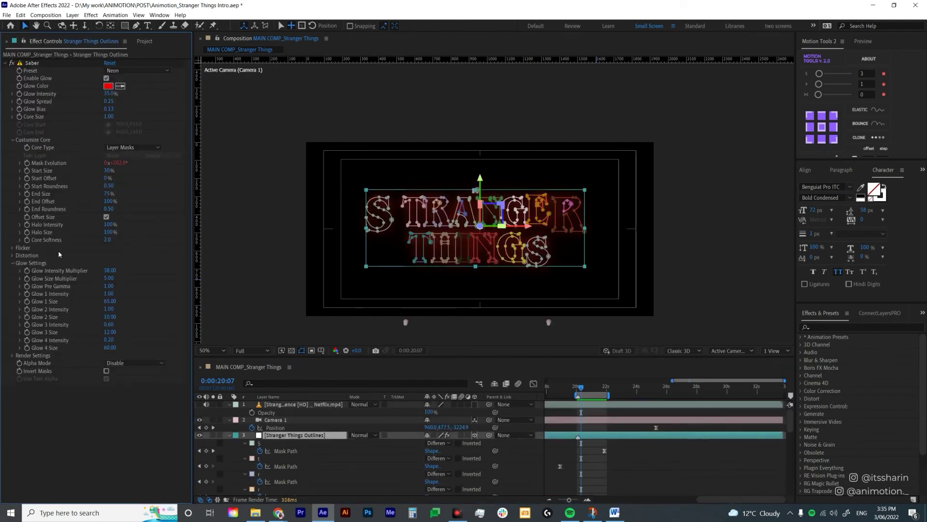
{"action": "scroll", "coordinate": [554, 211], "scroll_direction": "up", "scroll_amount": 2}
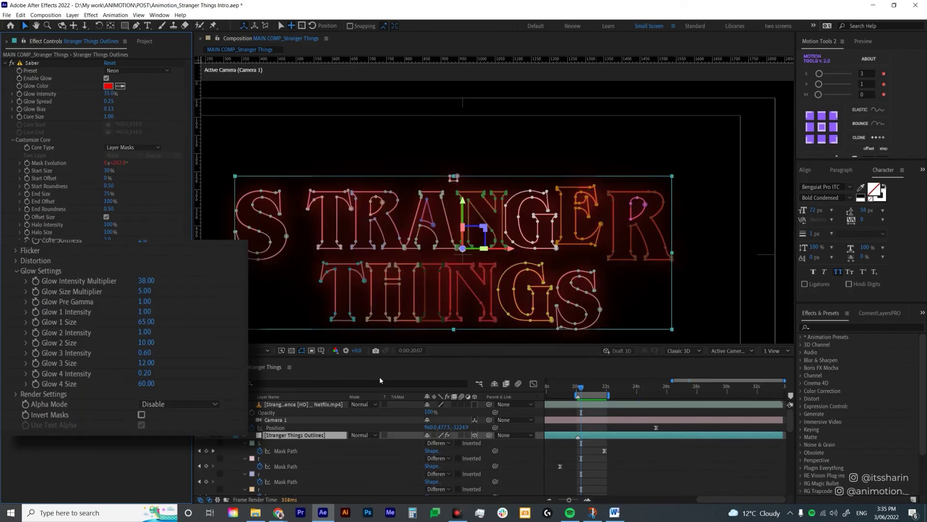
{"action": "left_click_drag", "start_coordinate": [414, 234], "coordinate": [484, 211]}
{"action": "key", "text": "4"}
{"action": "scroll", "coordinate": [558, 401], "scroll_direction": "down", "scroll_amount": 5}
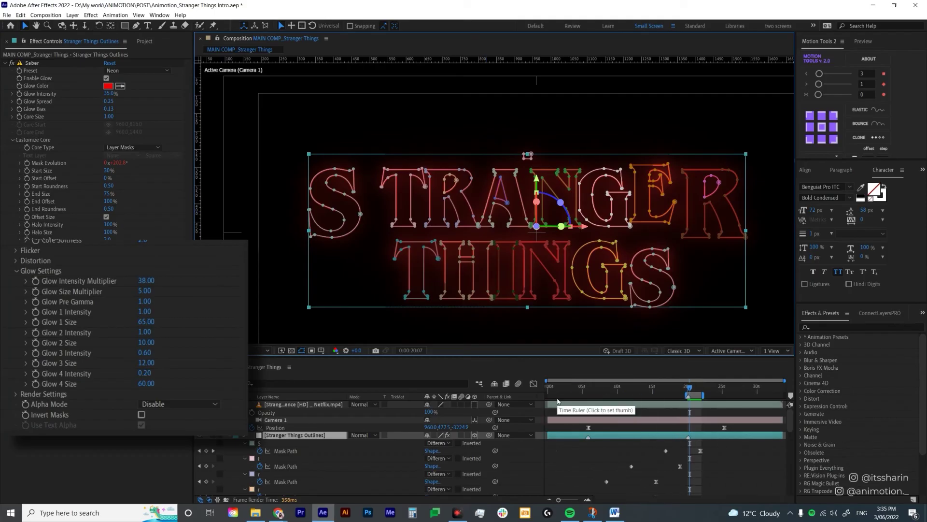
{"action": "left_click", "coordinate": [17, 250]}
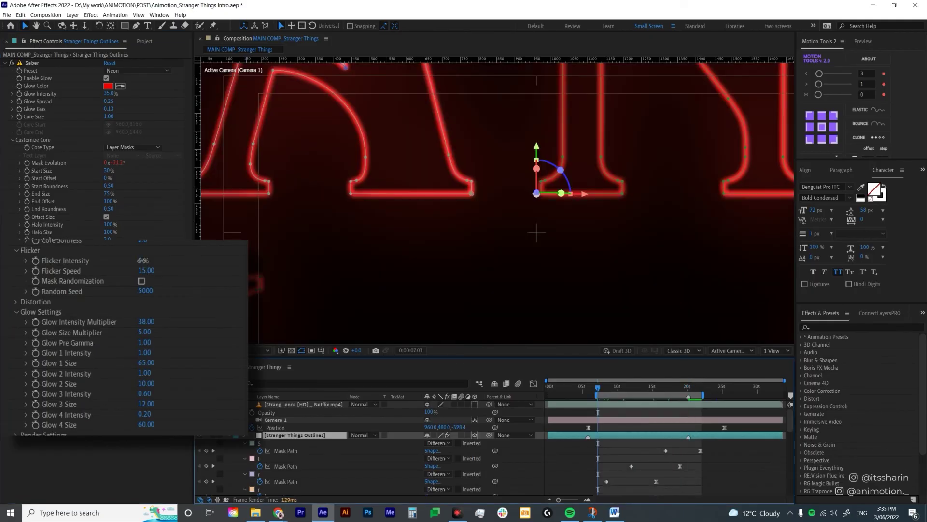
{"action": "left_click", "coordinate": [142, 260]}
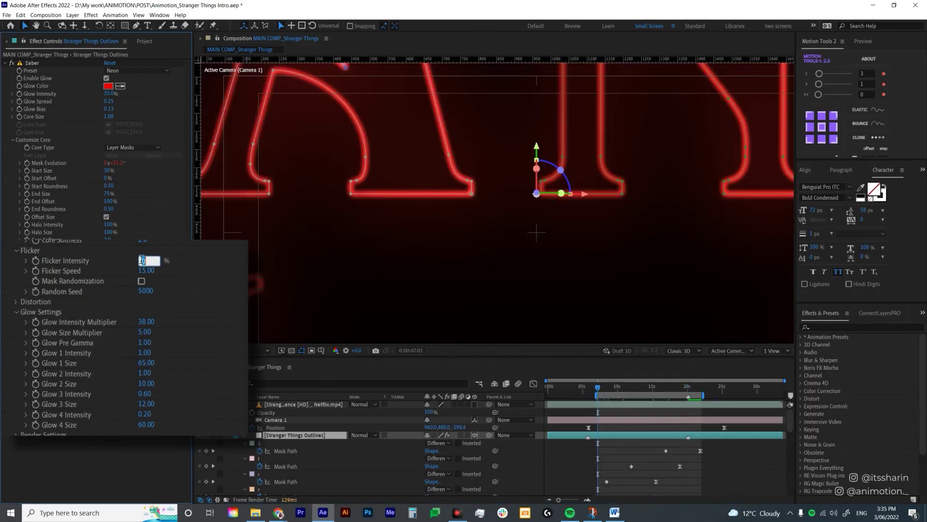
{"action": "type", "text": "50"}
{"action": "key", "text": "Return"}
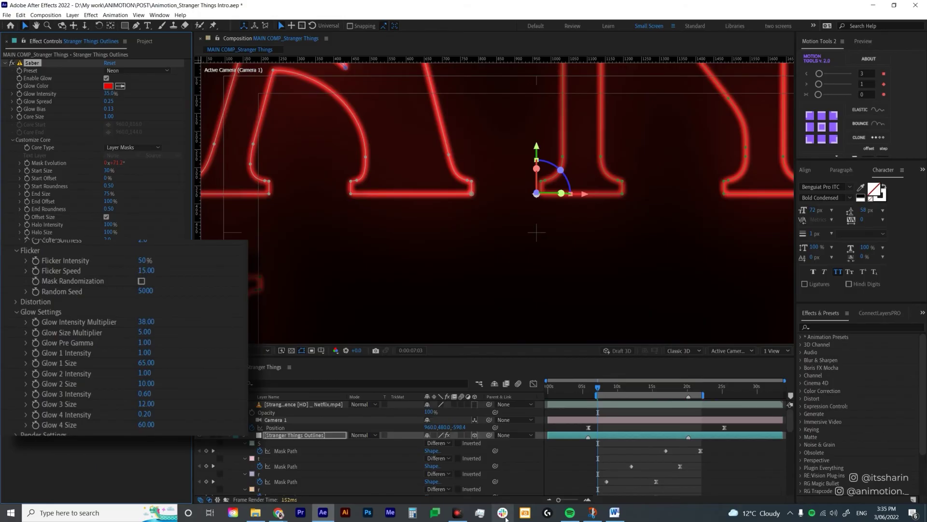
Preview the flickering neon animation
{"action": "left_click", "coordinate": [619, 463]}
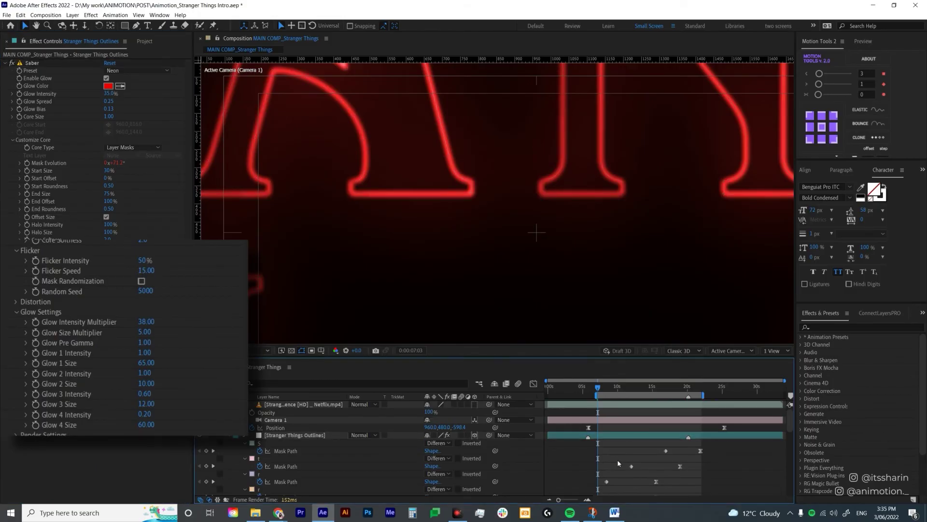
{"action": "key", "text": "space"}
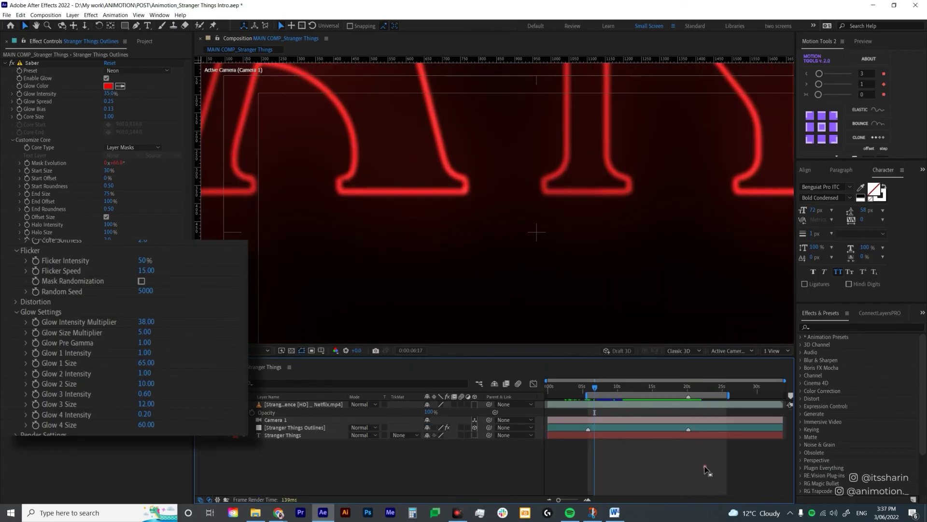
{"action": "key", "text": "space"}
Create a 1920 x 960 px black solid named "vignette" while viewing the title at 0:00:15:19
{"action": "left_click_drag", "start_coordinate": [595, 386], "coordinate": [658, 389]}
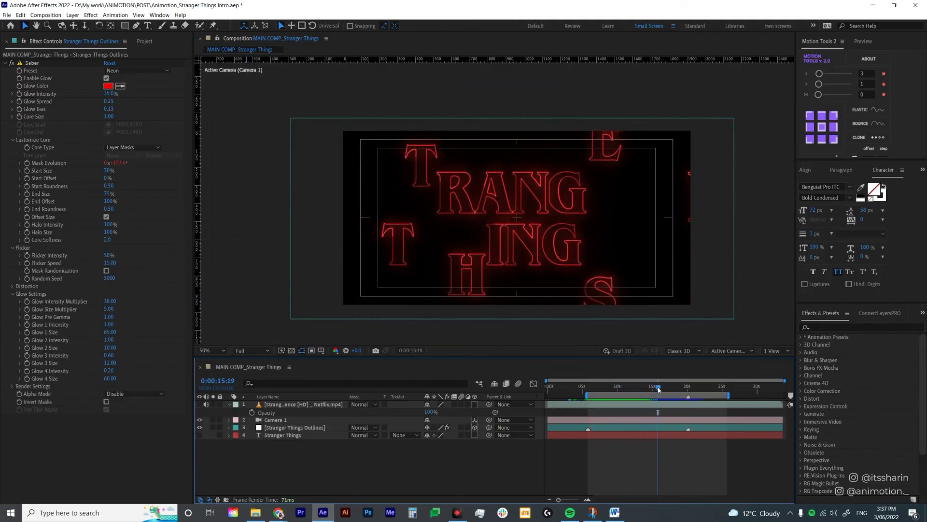
{"action": "right_click", "coordinate": [422, 472]}
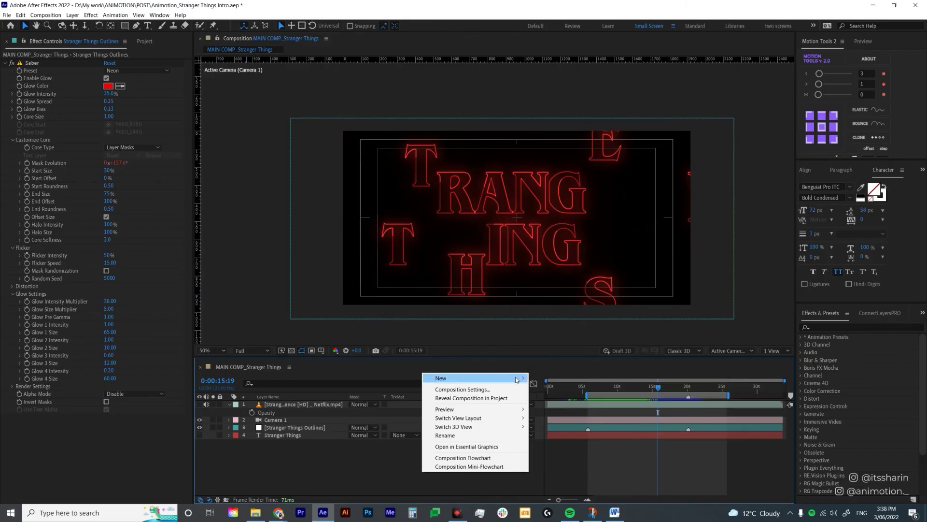
{"action": "mouse_move", "coordinate": [516, 380]}
{"action": "left_click", "coordinate": [572, 398]}
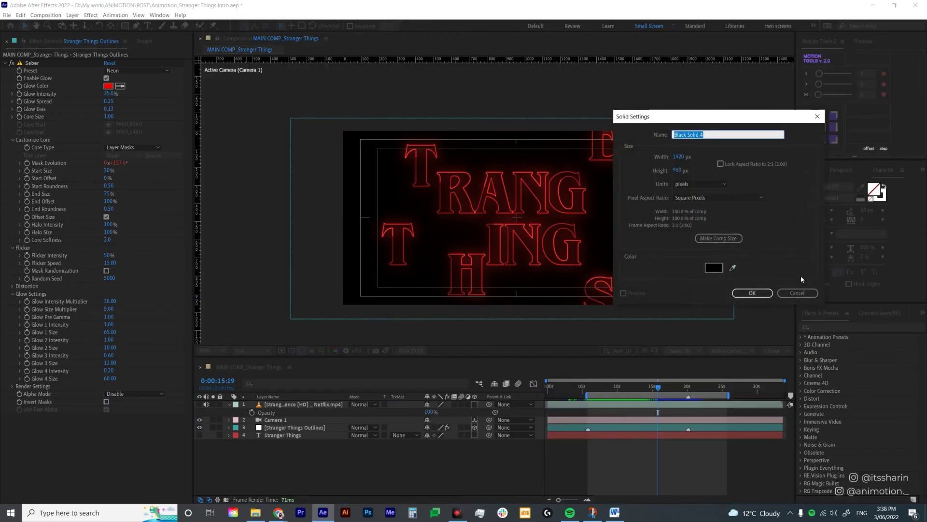
{"action": "type", "text": "vignette"}
{"action": "key", "text": "Return"}
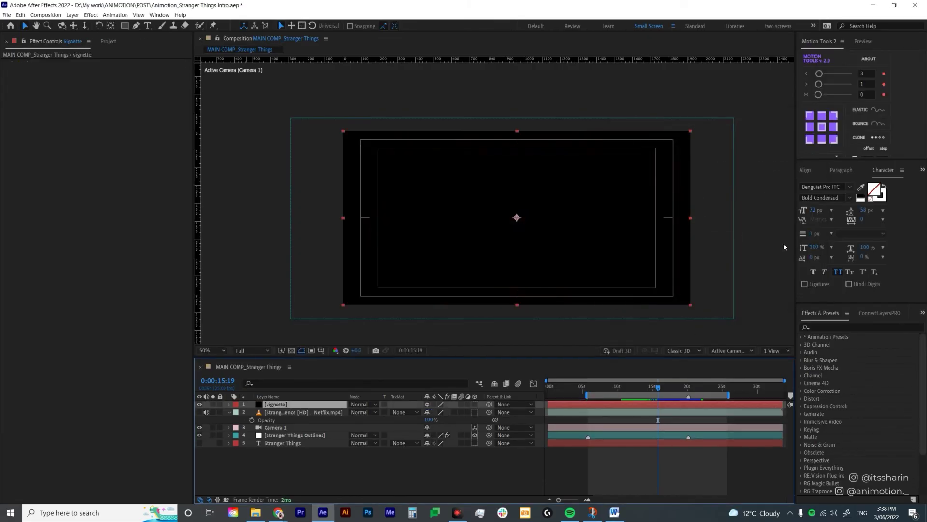
Add an inverted full-frame ellipse mask to the vignette solid
{"action": "left_click", "coordinate": [126, 28]}
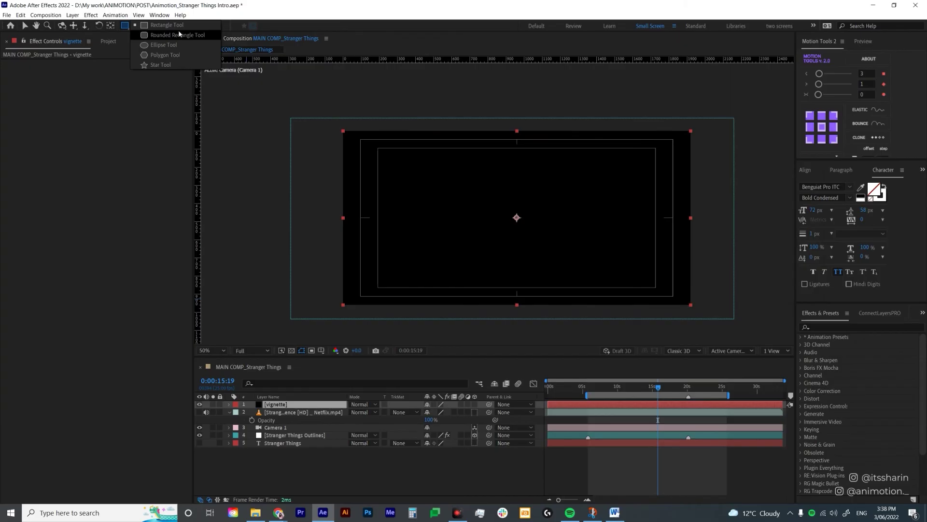
{"action": "left_click", "coordinate": [201, 48]}
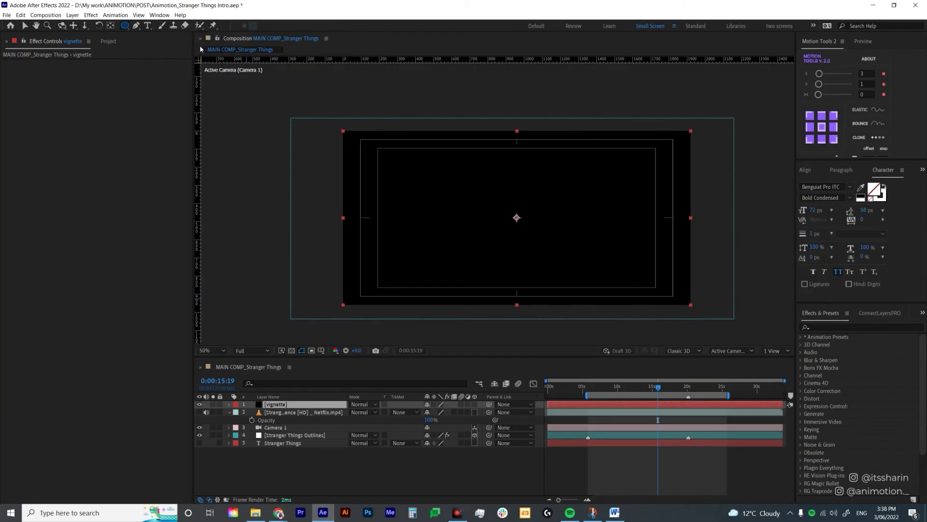
{"action": "double_click", "coordinate": [126, 27]}
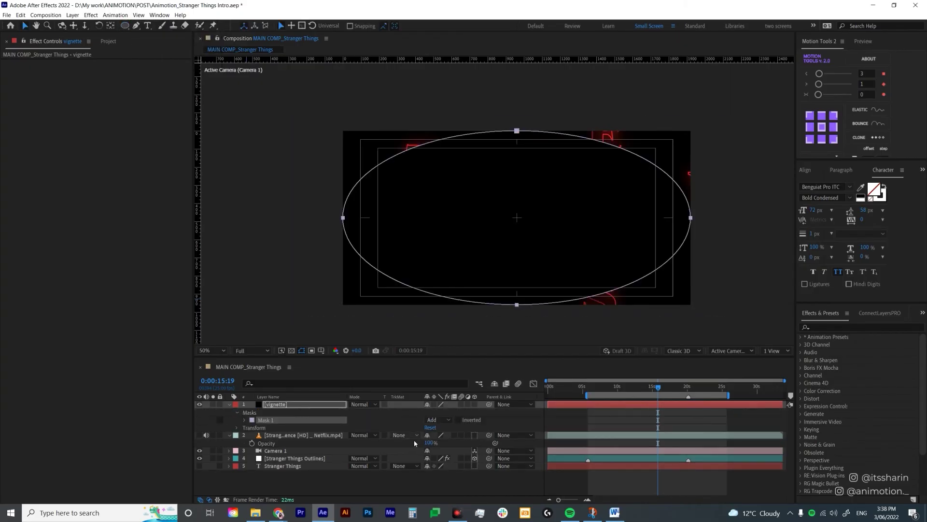
{"action": "left_click", "coordinate": [458, 420]}
Set the vignette mask's feather to 250 pixels
{"action": "key", "text": "f"}
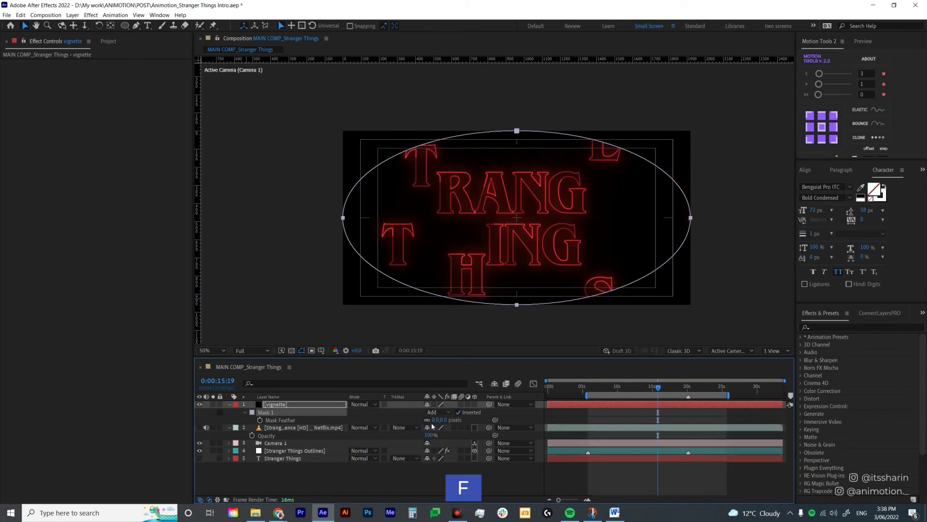
{"action": "left_click_drag", "start_coordinate": [441, 423], "coordinate": [518, 418]}
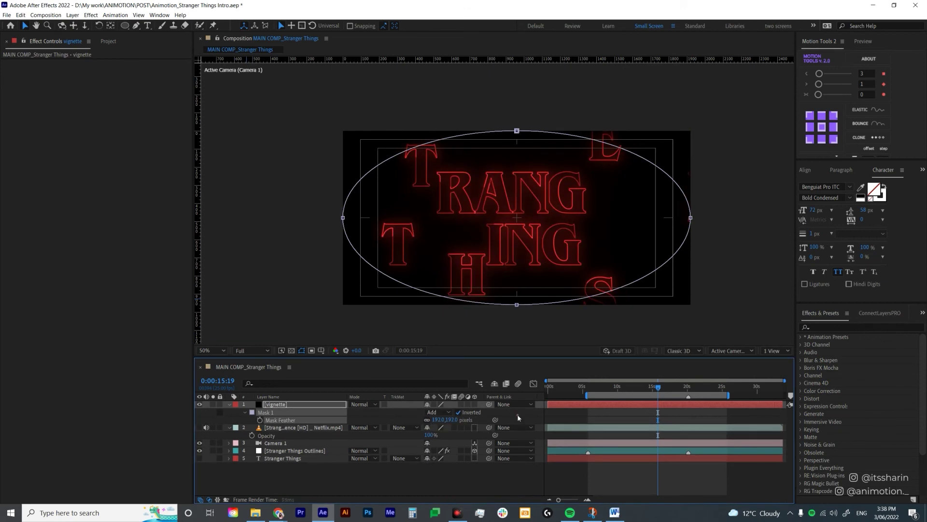
{"action": "left_click", "coordinate": [453, 420]}
{"action": "type", "text": "250"}
{"action": "key", "text": "Return"}
Show the reference footage and scrub to 0:00:25:20 to examine how its title fades out
{"action": "left_click", "coordinate": [659, 468]}
{"action": "left_click_drag", "start_coordinate": [658, 387], "coordinate": [667, 392]}
{"action": "left_click", "coordinate": [198, 404]}
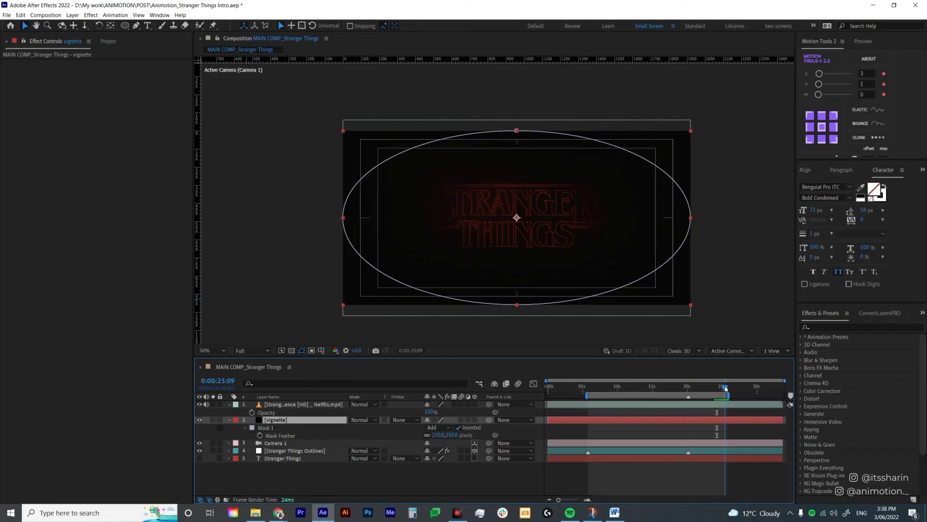
{"action": "left_click_drag", "start_coordinate": [725, 388], "coordinate": [729, 388]}
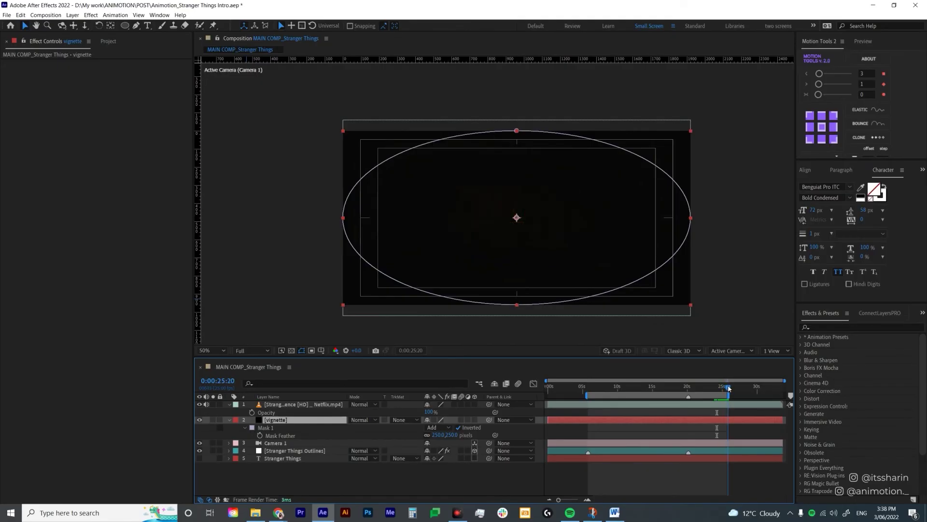
Keyframe the vignette's mask path at 0:00:25:20 and 0:00:24:00
{"action": "key", "text": "m"}
{"action": "left_click", "coordinate": [261, 435]}
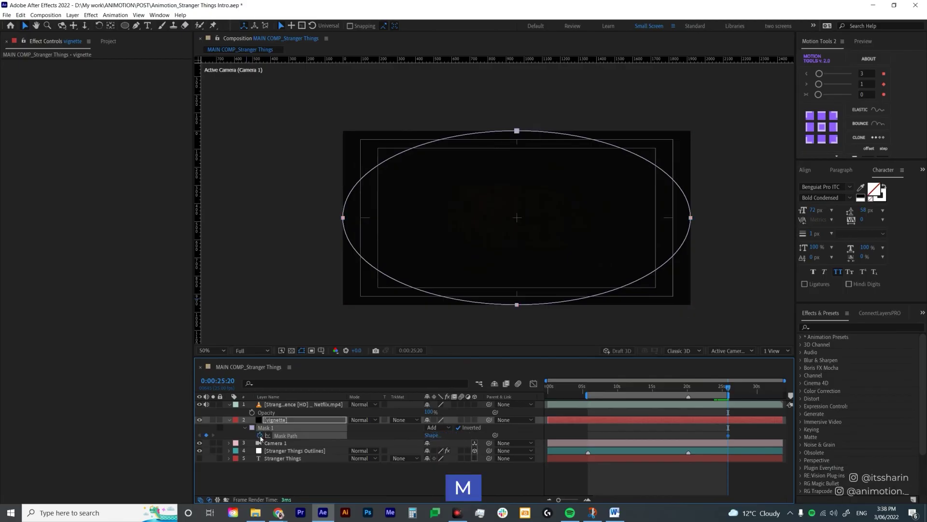
{"action": "mouse_move", "coordinate": [729, 393]}
{"action": "left_mouse_down"}
{"action": "mouse_move", "coordinate": [704, 393]}
{"action": "mouse_move", "coordinate": [717, 393]}
{"action": "left_mouse_up"}
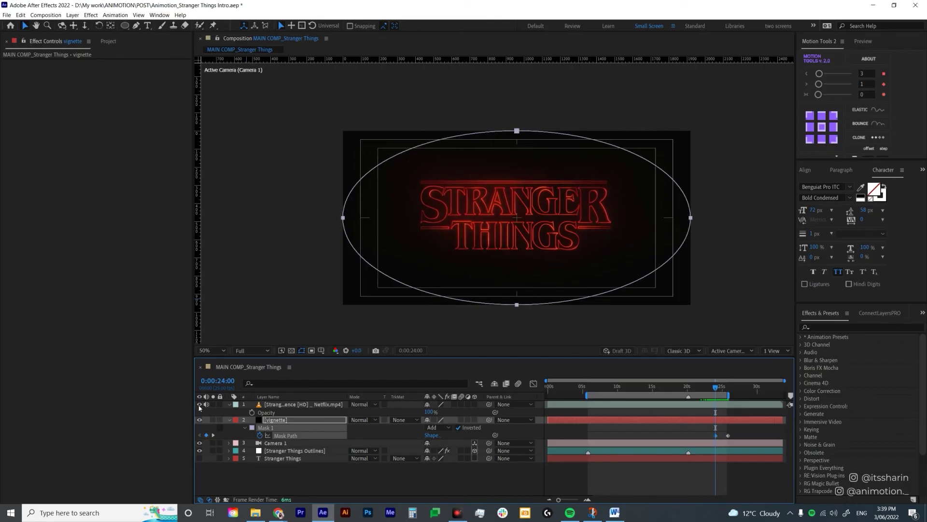
Shrink the vignette's elliptical mask to a tiny shape at the frame centre on the 0:00:25:20 keyframe
{"action": "left_click", "coordinate": [213, 436]}
{"action": "double_click", "coordinate": [691, 217]}
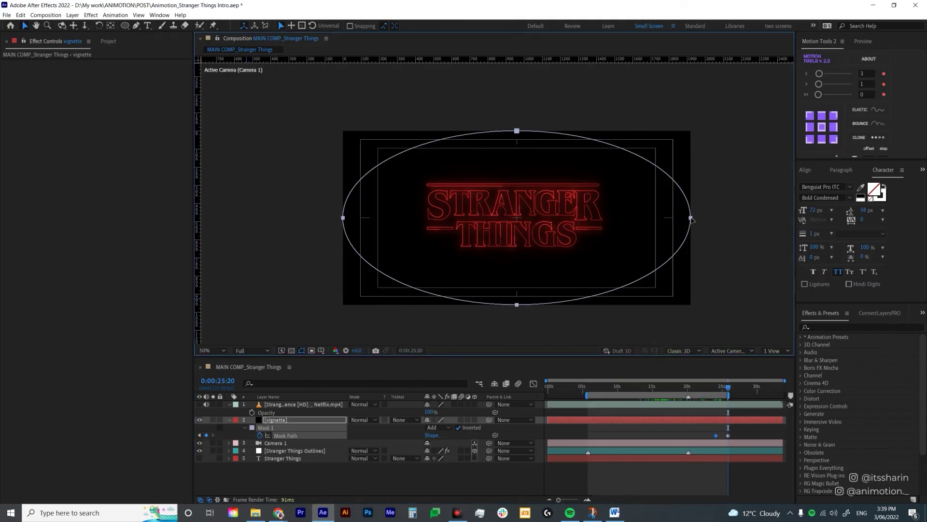
{"action": "left_click_drag", "start_coordinate": [691, 131], "coordinate": [527, 218]}
Apply Easy Ease to the vignette's mask path keyframe at 0:00:24:00 and preview the closing fade
{"action": "left_click_drag", "start_coordinate": [704, 430], "coordinate": [719, 444]}
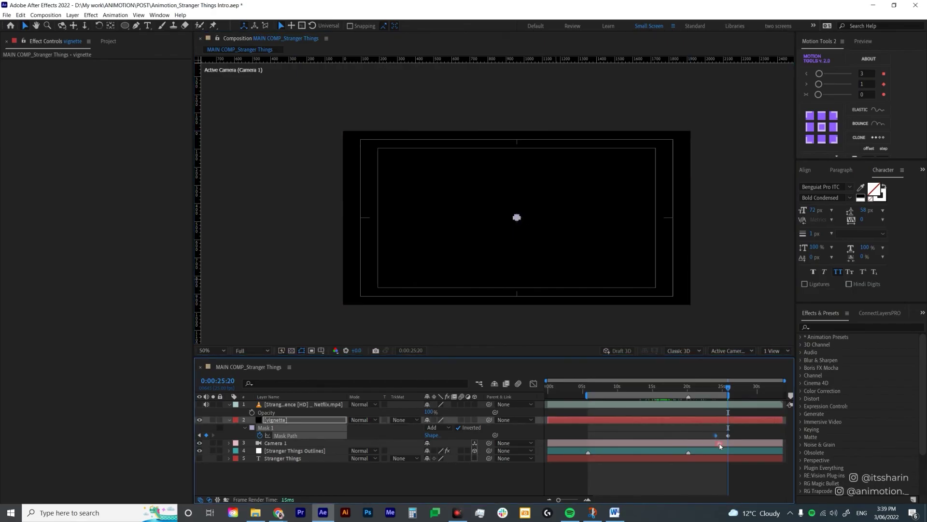
{"action": "key", "text": "F9"}
{"action": "key", "text": "space"}
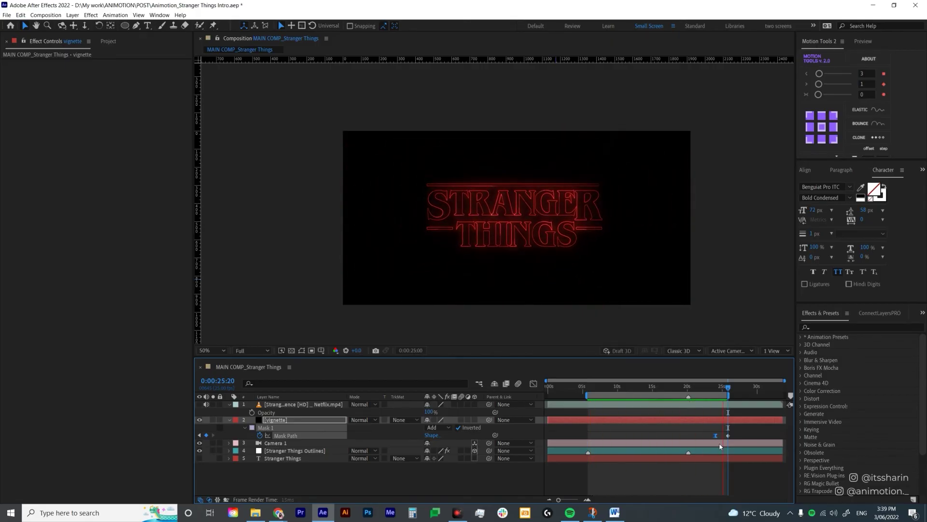
{"action": "key", "text": "space"}
Move Camera 1's final position keyframe to about 28 seconds, past the end of the vignette fade, and preview the motion
{"action": "left_click", "coordinate": [694, 445]}
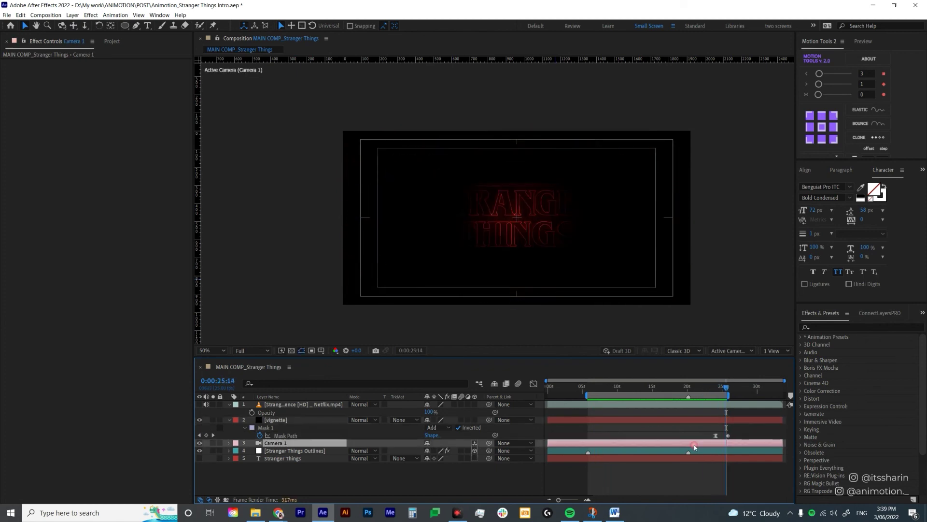
{"action": "key", "text": "p"}
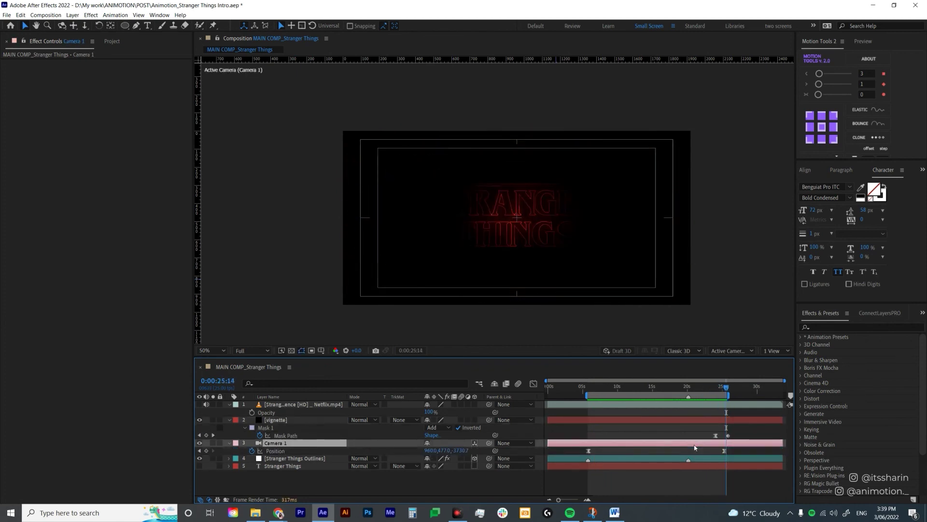
{"action": "left_click", "coordinate": [714, 392]}
{"action": "left_click_drag", "start_coordinate": [714, 391], "coordinate": [718, 389]}
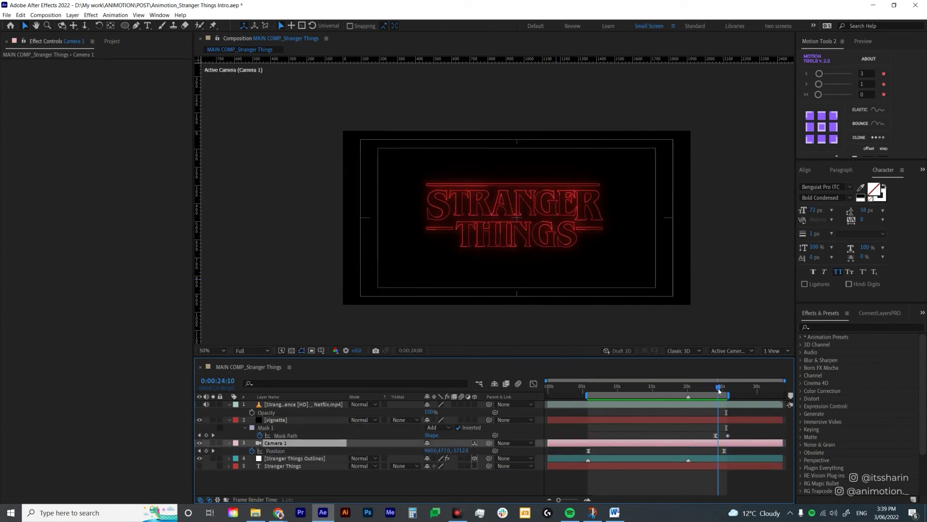
{"action": "left_click", "coordinate": [726, 451]}
{"action": "left_click_drag", "start_coordinate": [725, 450], "coordinate": [746, 454]}
{"action": "key", "text": "space"}
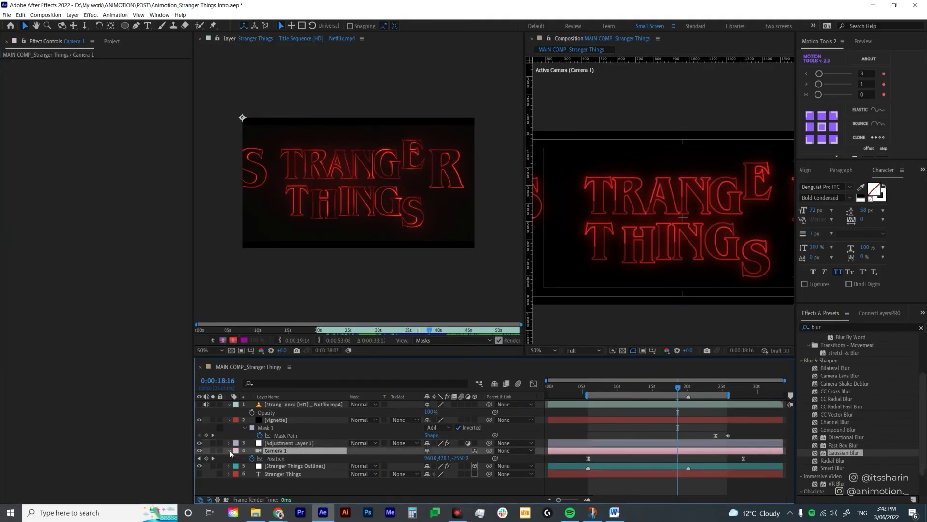
Turn on Depth of Field in Camera 1's camera options
{"action": "left_click", "coordinate": [229, 451]}
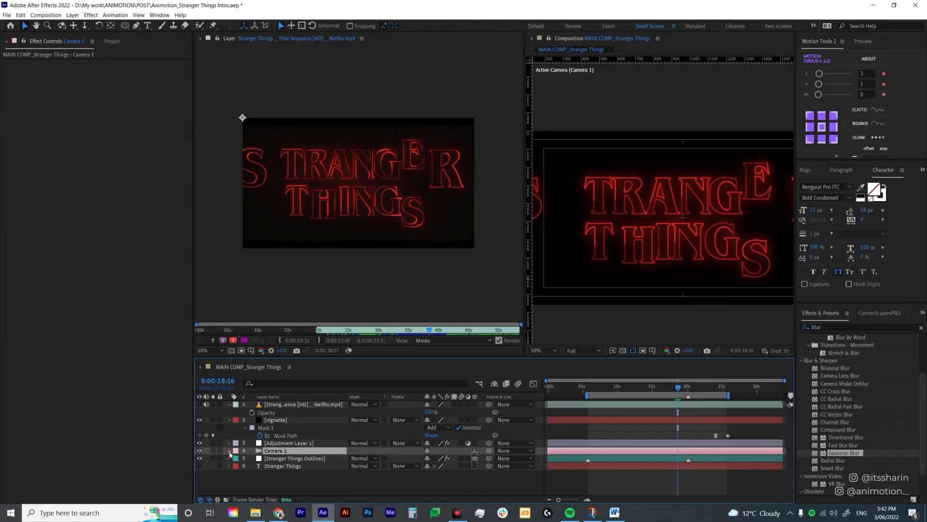
{"action": "left_click", "coordinate": [229, 451]}
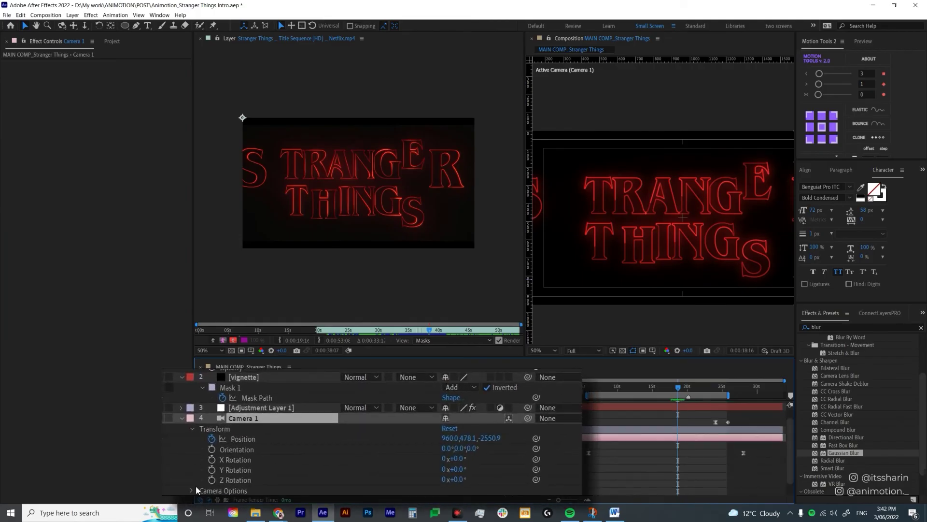
{"action": "left_click", "coordinate": [191, 491]}
{"action": "scroll", "coordinate": [374, 442], "scroll_direction": "down", "scroll_amount": 3}
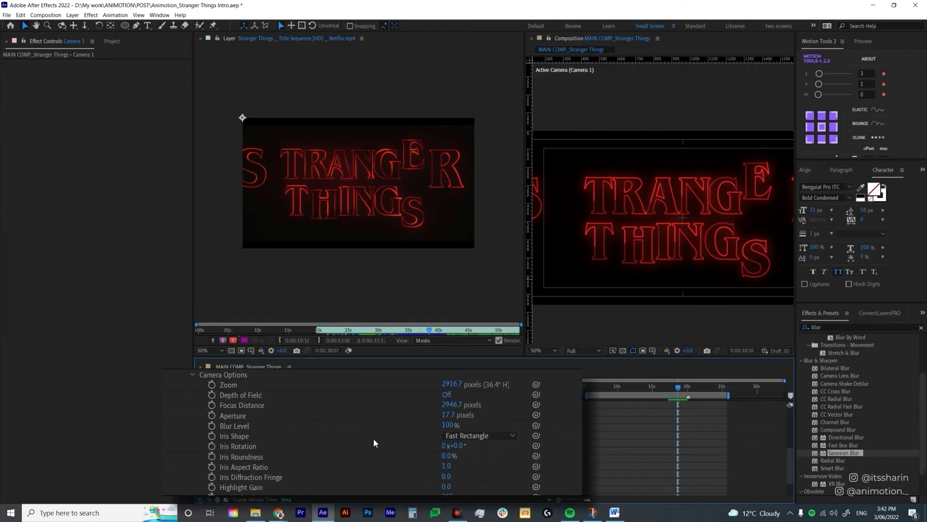
{"action": "left_click", "coordinate": [448, 395]}
Set Camera 1's aperture to 100 pixels
{"action": "left_click_drag", "start_coordinate": [446, 414], "coordinate": [484, 414]}
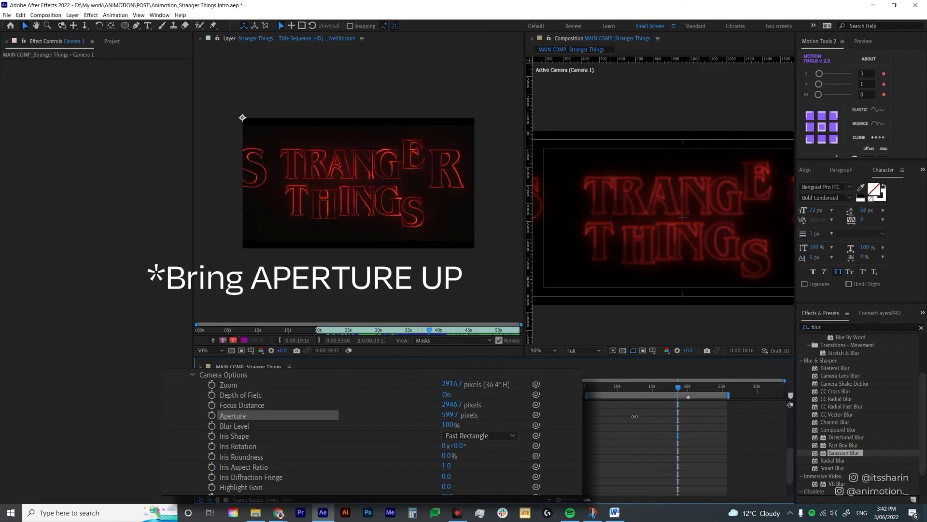
{"action": "left_click", "coordinate": [450, 414]}
{"action": "type", "text": "1"}
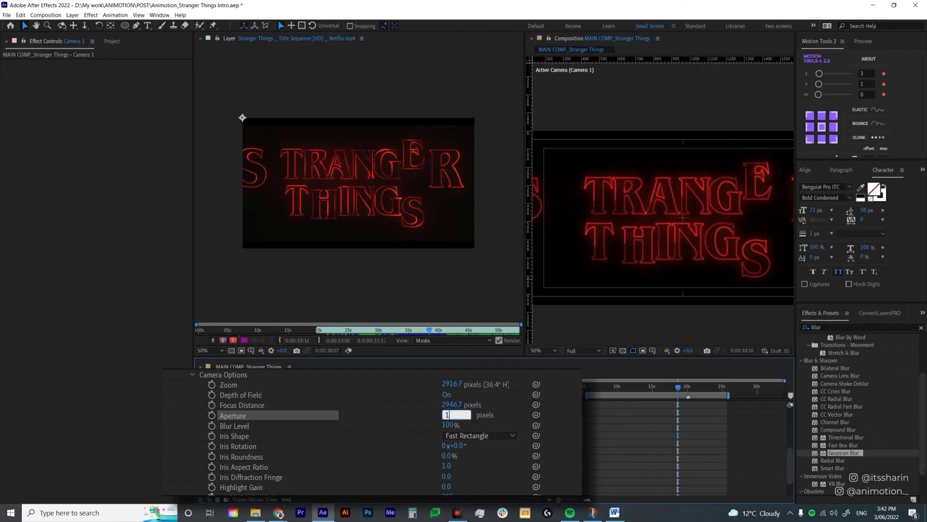
{"action": "type", "text": "00"}
{"action": "key", "text": "Return"}
Close the reference footage view and show two views, with the top view at 25% beside the active camera and Camera 1 selected
{"action": "left_click", "coordinate": [201, 38]}
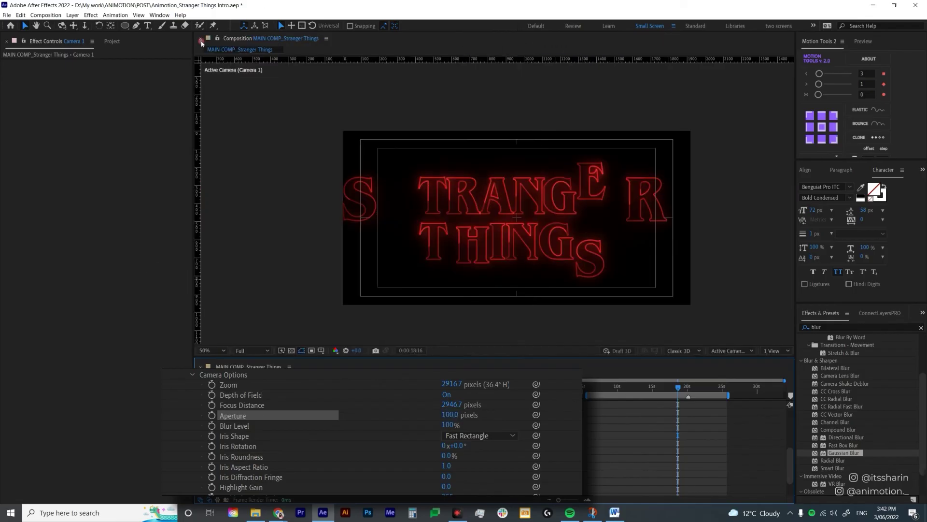
{"action": "left_click", "coordinate": [778, 352]}
{"action": "left_click", "coordinate": [782, 370]}
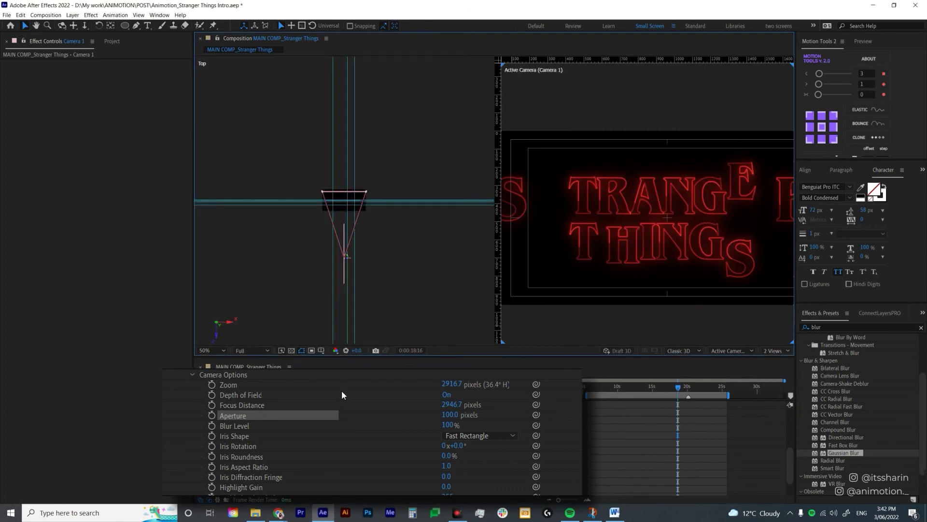
{"action": "left_click", "coordinate": [184, 435]}
{"action": "left_click", "coordinate": [182, 435]}
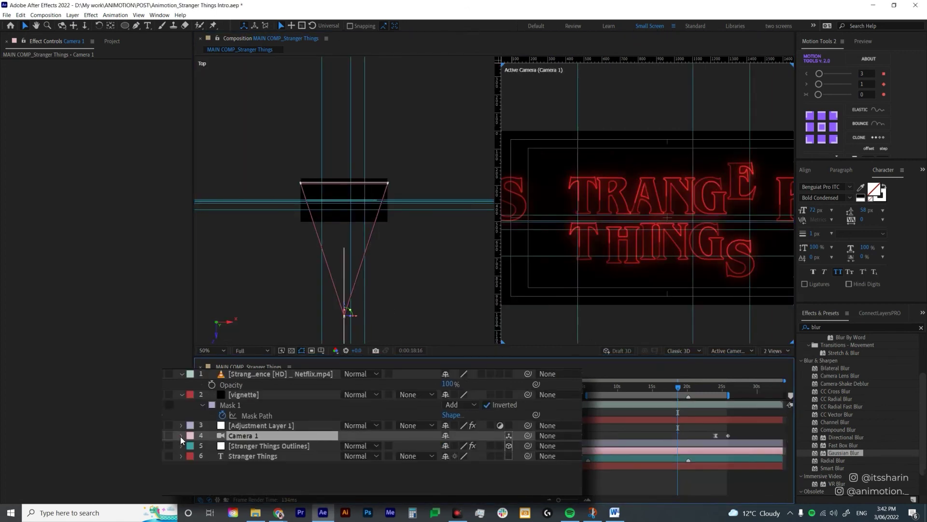
{"action": "left_click", "coordinate": [271, 446]}
{"action": "scroll", "coordinate": [372, 232], "scroll_direction": "down", "scroll_amount": 4}
{"action": "left_click", "coordinate": [259, 434]}
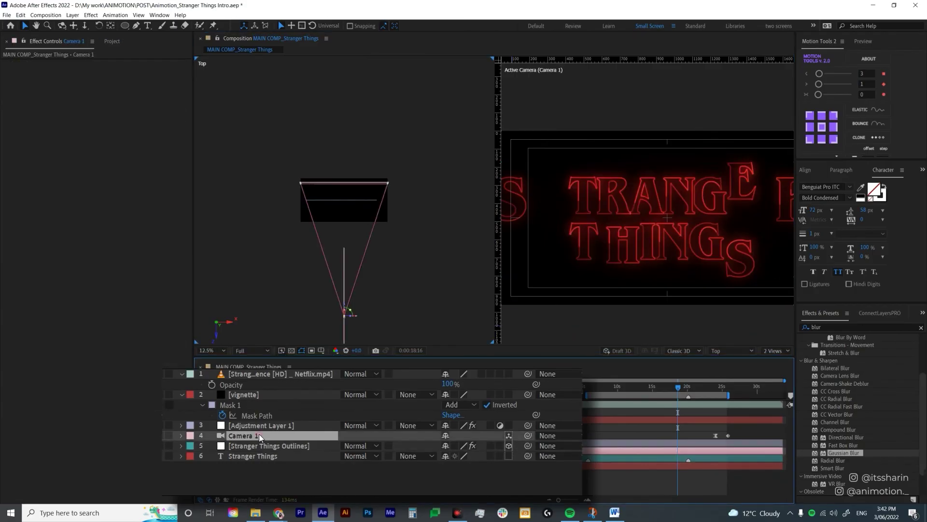
{"action": "key", "text": "period"}
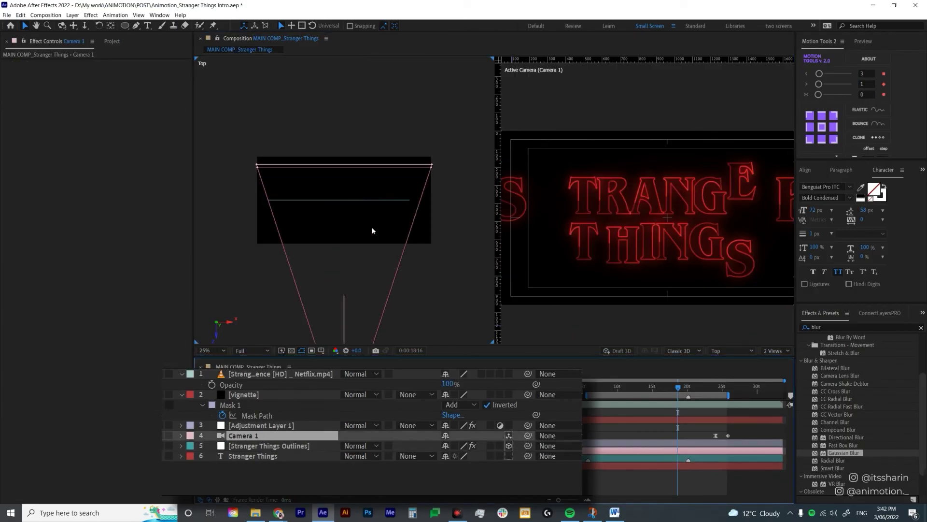
Open the reference footage beside the two composition views, widen the composition area and go to 0:00:09:07
{"action": "left_click", "coordinate": [181, 435]}
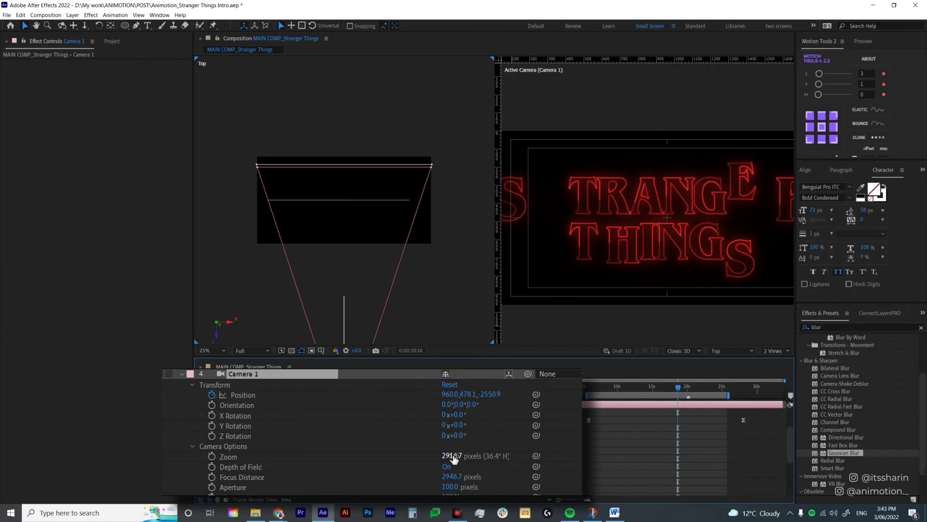
{"action": "left_click_drag", "start_coordinate": [678, 388], "coordinate": [618, 402]}
{"action": "scroll", "coordinate": [322, 428], "scroll_direction": "up", "scroll_amount": 3}
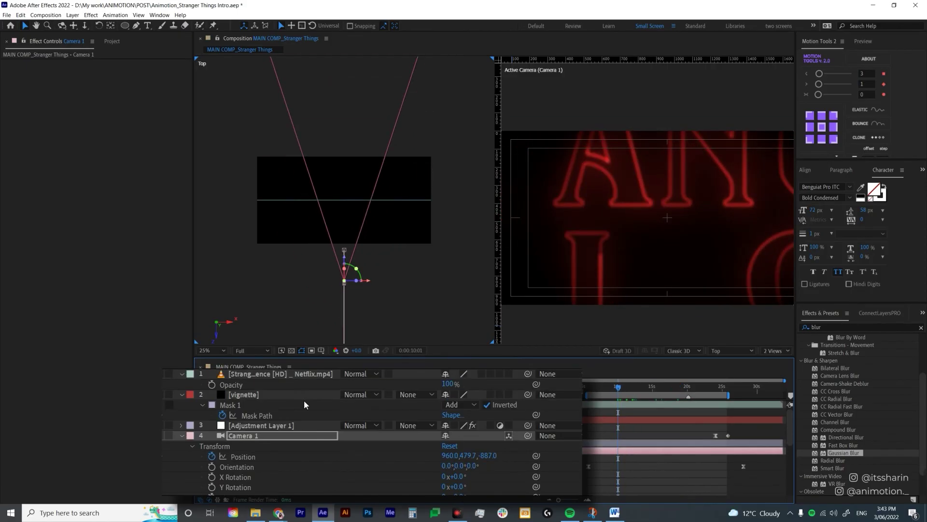
{"action": "double_click", "coordinate": [308, 377]}
{"action": "left_click", "coordinate": [336, 330]}
{"action": "left_click_drag", "start_coordinate": [336, 330], "coordinate": [463, 330]}
{"action": "left_click_drag", "start_coordinate": [524, 278], "coordinate": [333, 279]}
{"action": "left_click", "coordinate": [613, 387]}
Set Camera 1's focus distance to 780 pixels at 0:00:09:07, and check the focus against the reference at 0:00:24:03
{"action": "left_click", "coordinate": [283, 435]}
{"action": "scroll", "coordinate": [458, 463], "scroll_direction": "down", "scroll_amount": 5}
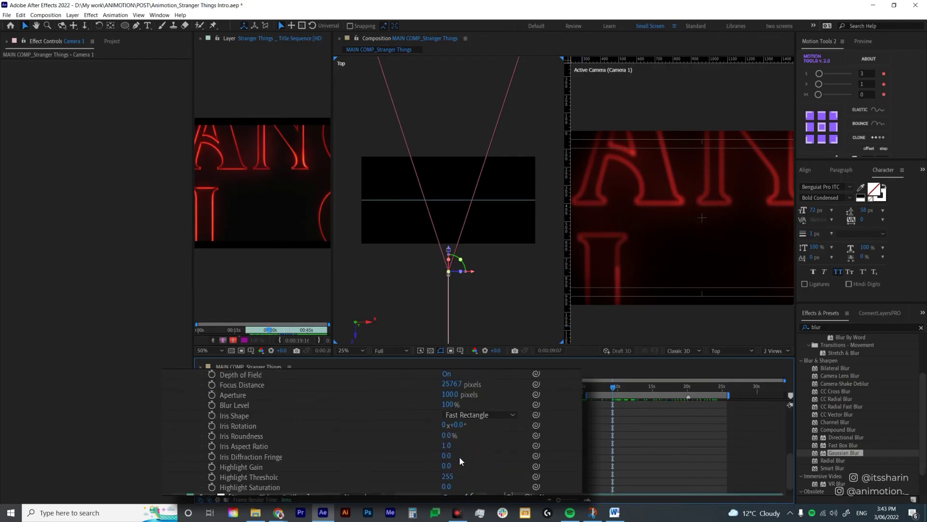
{"action": "scroll", "coordinate": [457, 463], "scroll_direction": "up", "scroll_amount": 3}
{"action": "left_click_drag", "start_coordinate": [427, 460], "coordinate": [451, 458]}
{"action": "left_click_drag", "start_coordinate": [447, 478], "coordinate": [330, 475]}
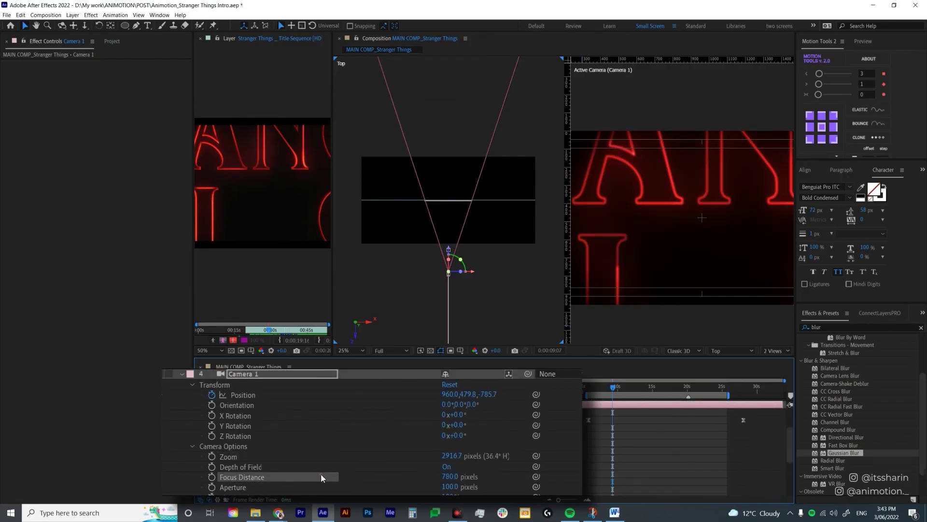
{"action": "left_click_drag", "start_coordinate": [611, 389], "coordinate": [715, 384]}
{"action": "scroll", "coordinate": [214, 440], "scroll_direction": "up", "scroll_amount": 2}
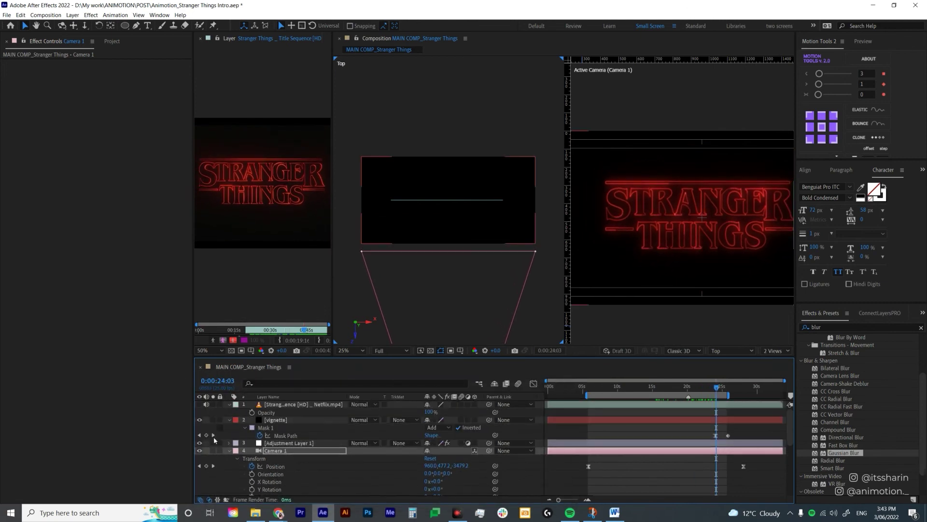